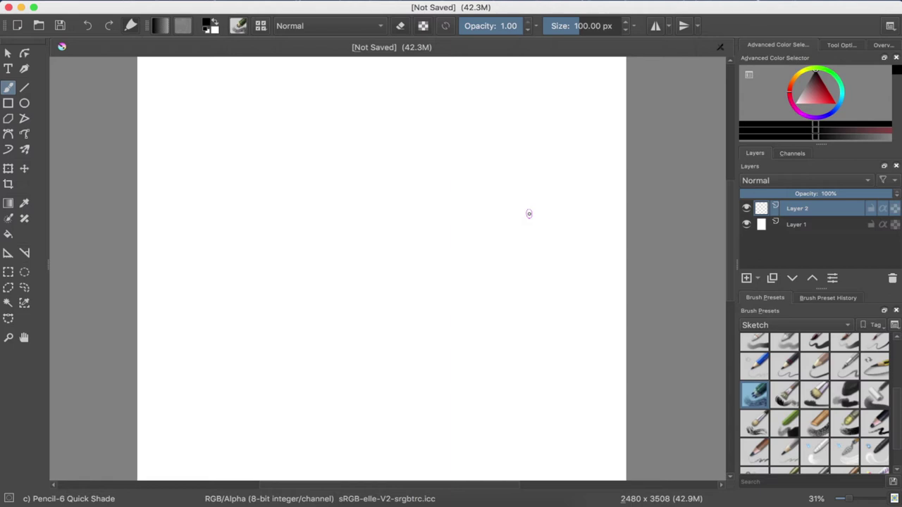
Step: Choose the Pencil-2 brush preset and zoom in on the page
click(815, 374)
click(779, 371)
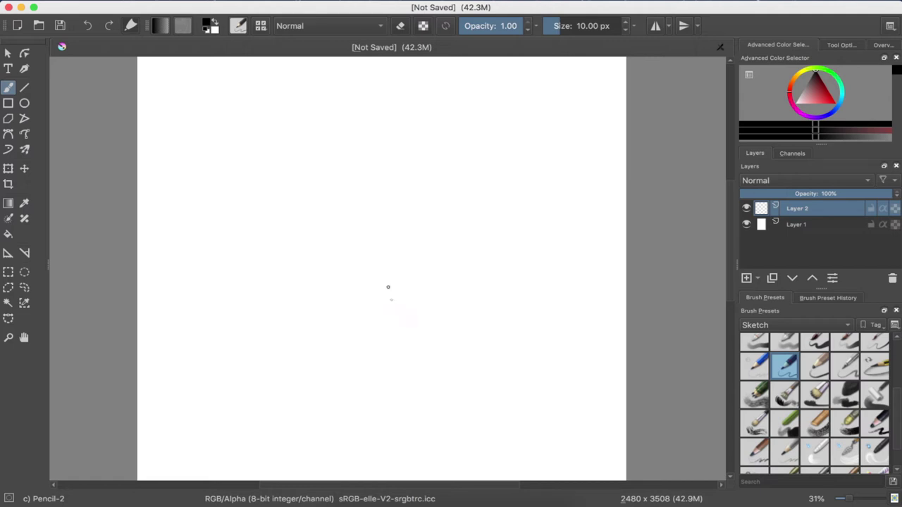
scroll(381, 264, down, 1)
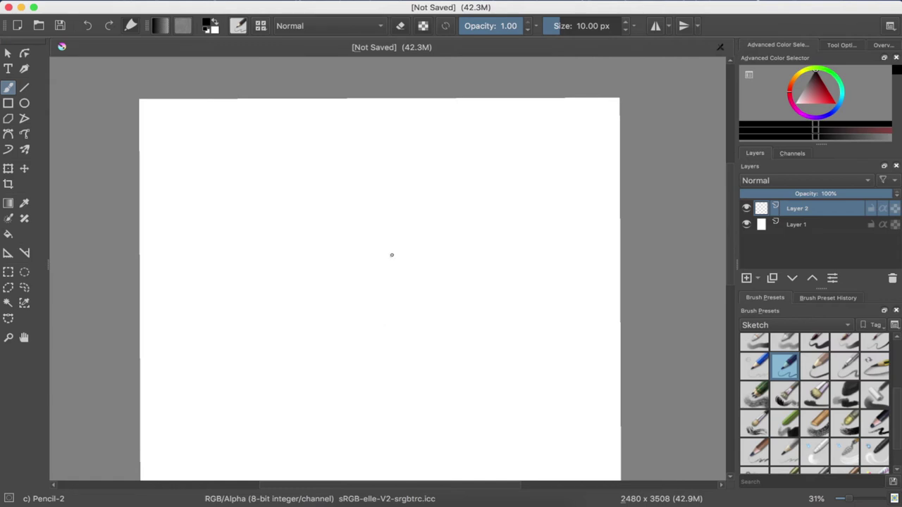
scroll(391, 255, up, 1)
scroll(391, 255, left, 1)
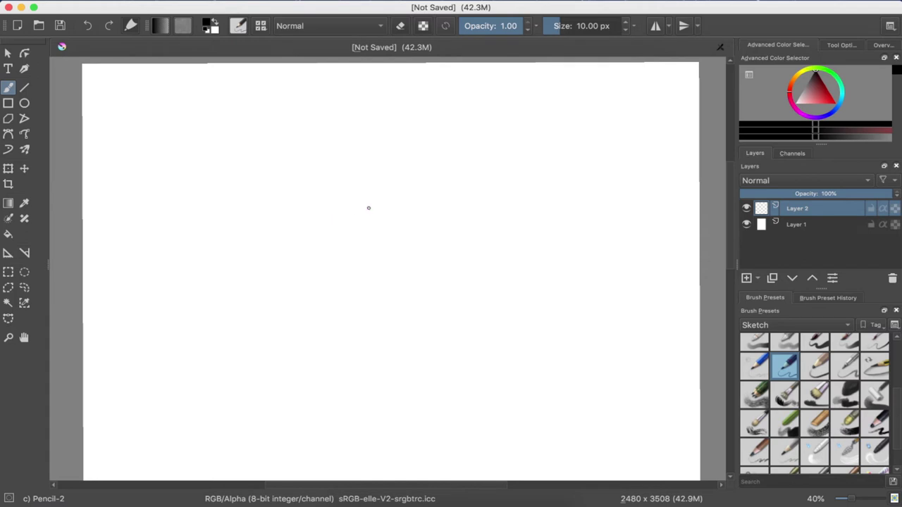
Step: Test Pencil-2 with an undone stroke, then draw a faint trial stroke with Pencil-3 Large 4B
drag(327, 196, 327, 220)
key(ctrl+z)
click(816, 372)
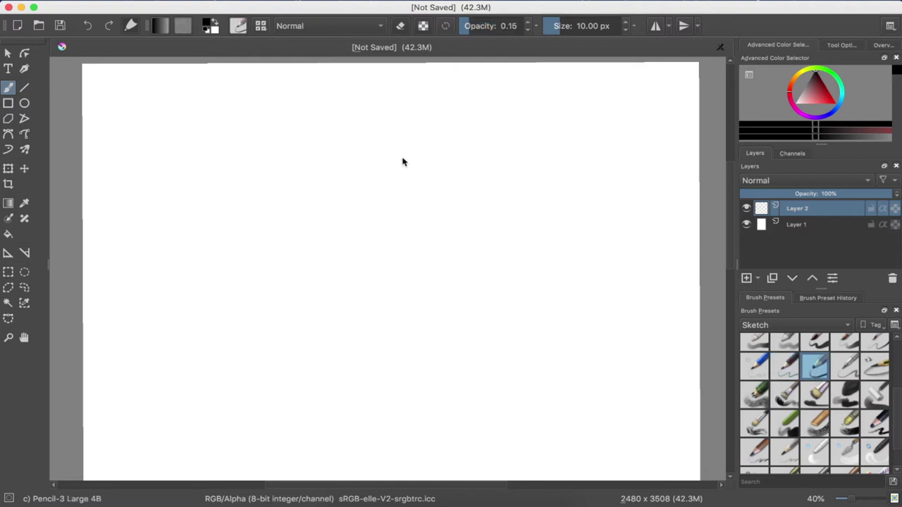
drag(403, 162, 387, 255)
Step: Undo the trial stroke and start a vertical line for the capsule's left side
key(ctrl+z)
key(ctrl+z)
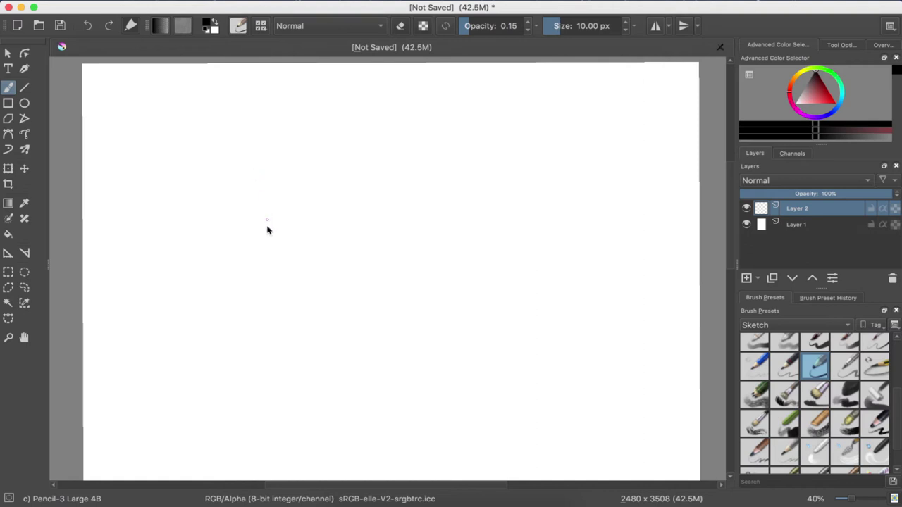
drag(270, 241, 271, 410)
key(minus)
scroll(278, 391, down, 2)
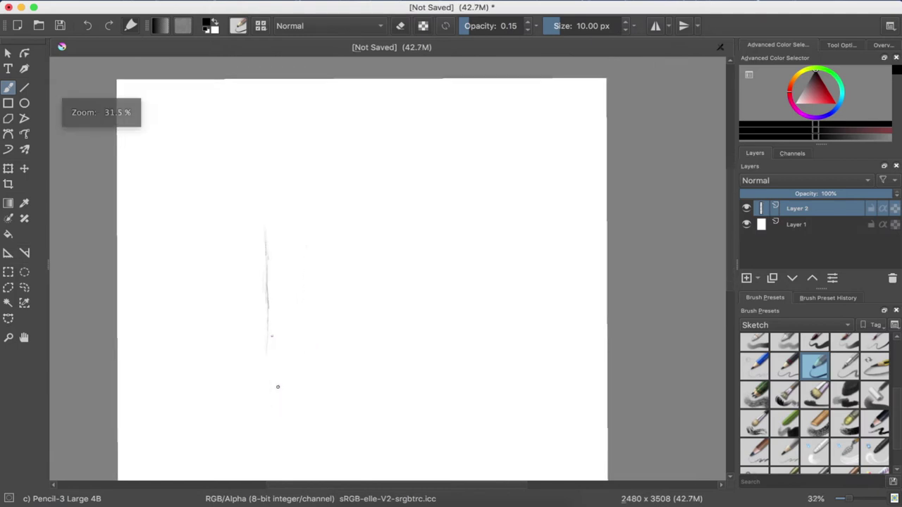
scroll(277, 391, down, 5)
scroll(278, 387, down, 1)
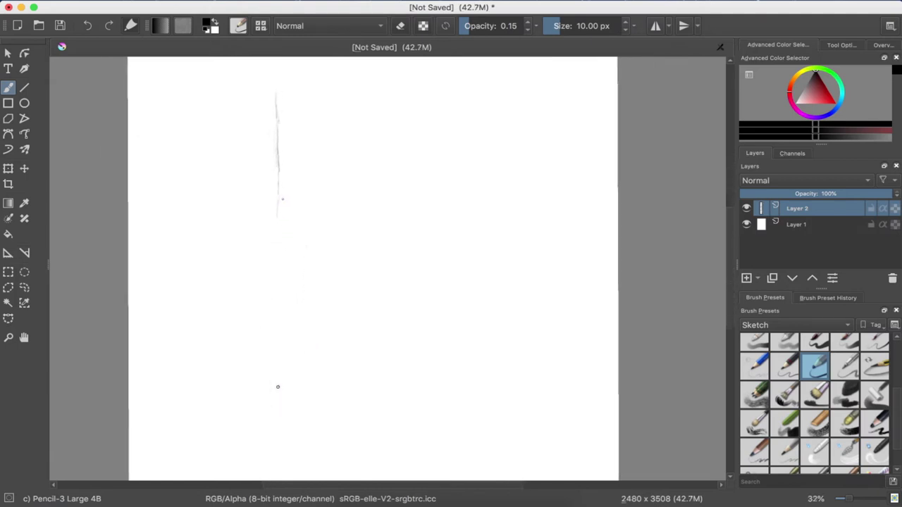
scroll(278, 386, right, 5)
scroll(278, 387, left, 3)
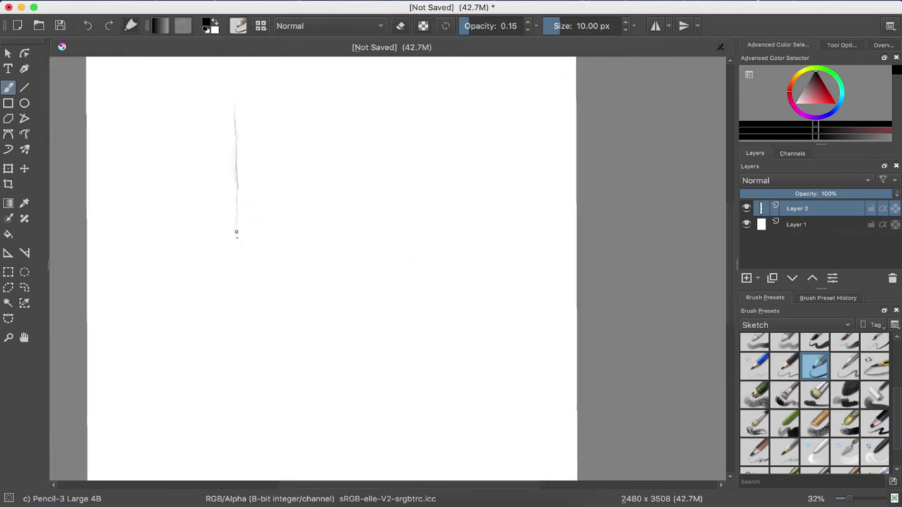
Step: Extend and fill in the left side line, then begin a curve below it
drag(235, 227, 230, 302)
mouse_move(227, 372)
mouse_down()
mouse_move(227, 352)
mouse_move(232, 388)
mouse_move(233, 315)
mouse_up()
drag(234, 282, 234, 245)
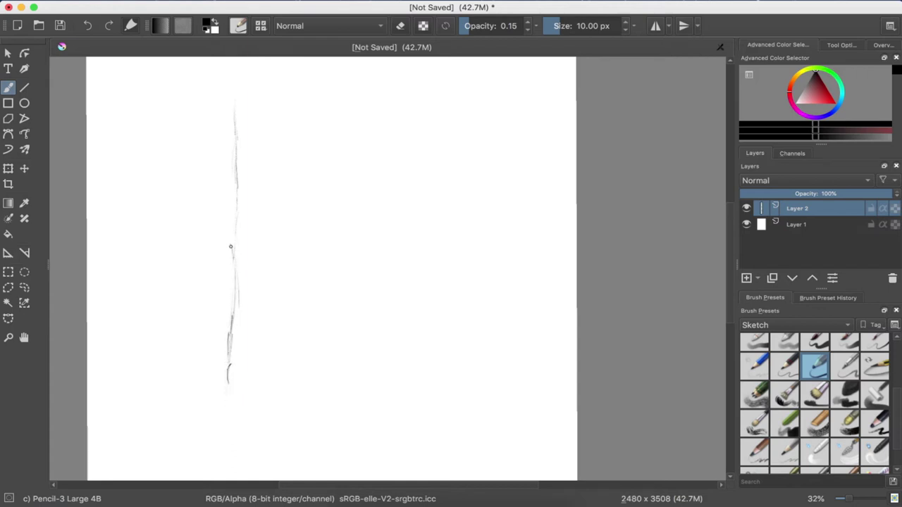
drag(238, 207, 236, 246)
scroll(250, 374, down, 5)
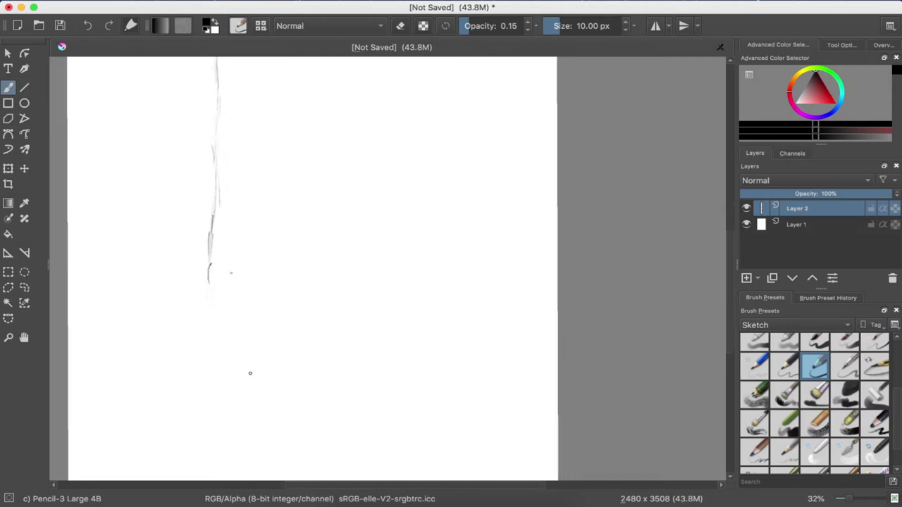
scroll(249, 373, down, 3)
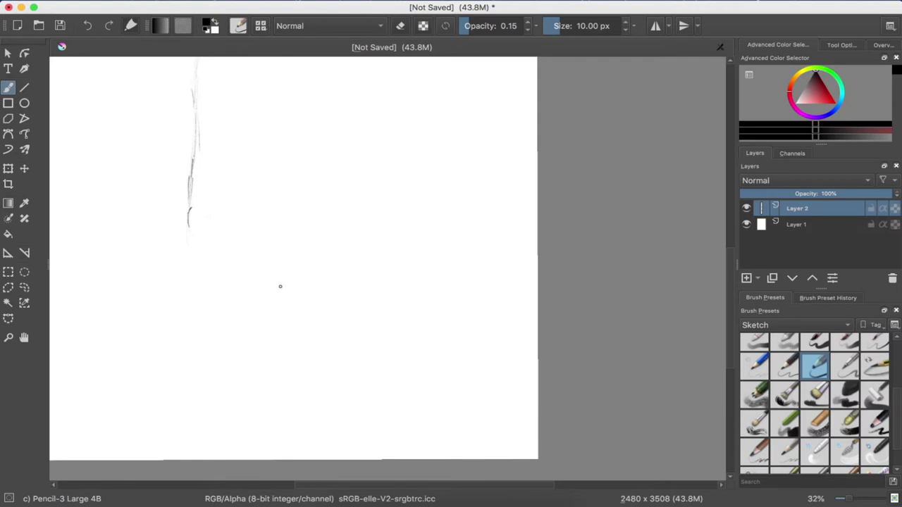
scroll(279, 286, up, 3)
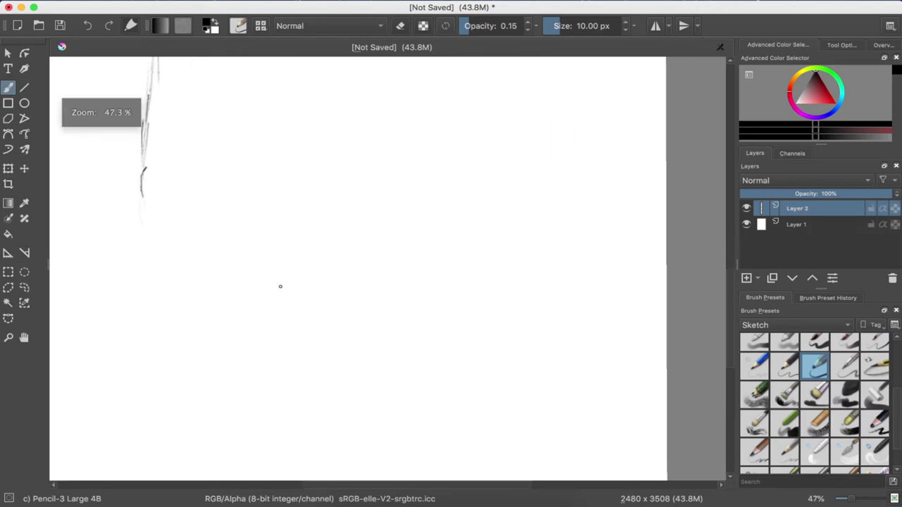
scroll(280, 286, up, 1)
scroll(279, 286, up, 1)
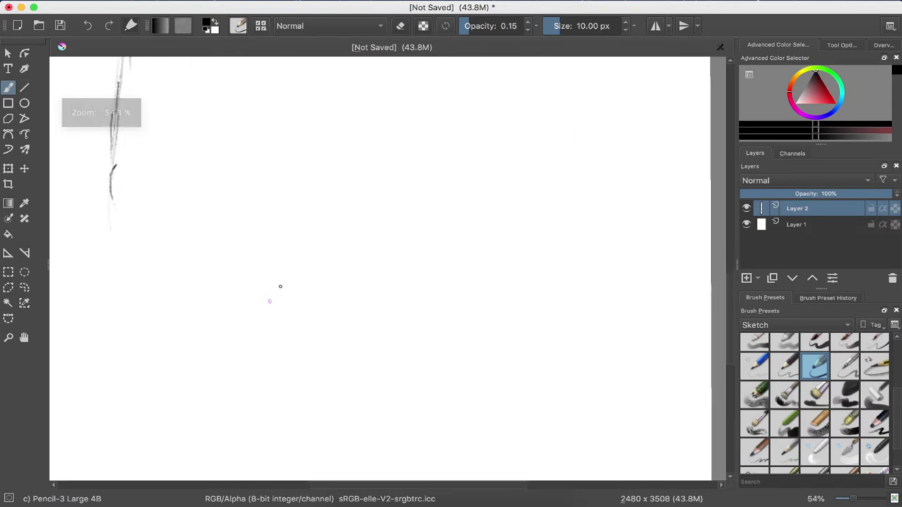
scroll(280, 286, up, 3)
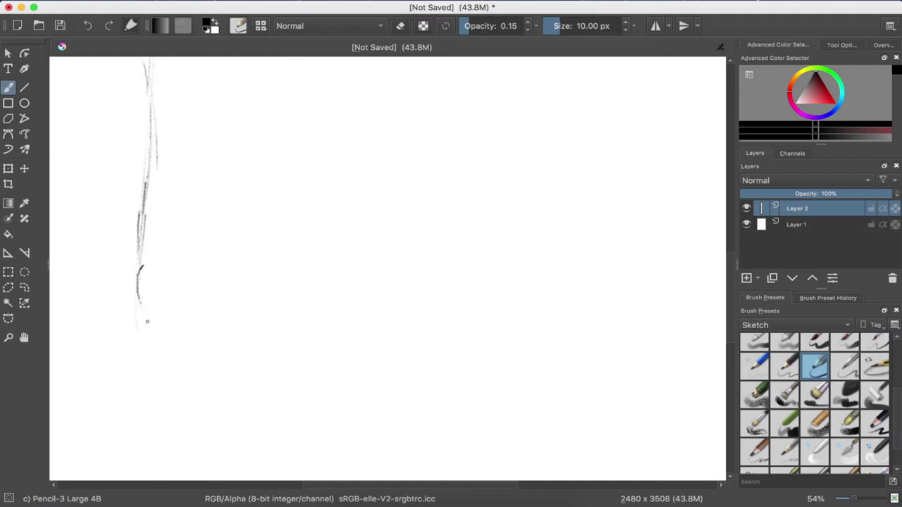
drag(166, 356, 138, 318)
Step: Draw the rounded bottom curve and the right side rising from it
drag(217, 373, 197, 368)
mouse_move(245, 387)
mouse_down()
mouse_move(215, 384)
mouse_move(299, 413)
mouse_move(330, 446)
mouse_move(369, 443)
mouse_up()
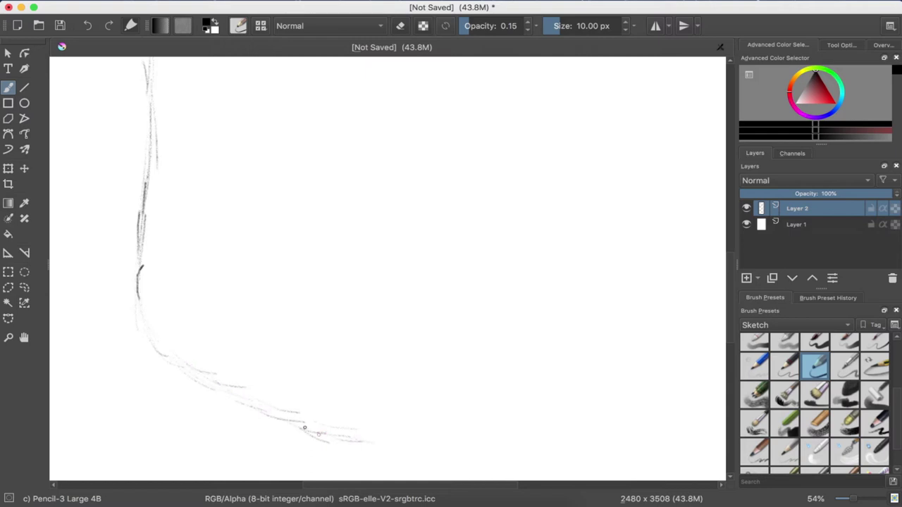
mouse_move(305, 427)
mouse_down()
mouse_move(462, 446)
mouse_move(554, 407)
mouse_move(574, 365)
mouse_up()
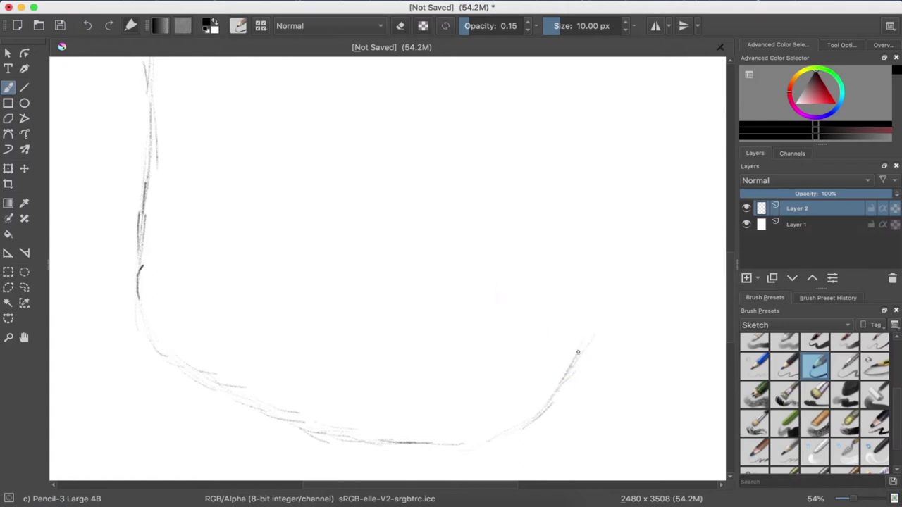
mouse_move(576, 360)
mouse_down()
mouse_move(600, 302)
mouse_move(606, 205)
mouse_up()
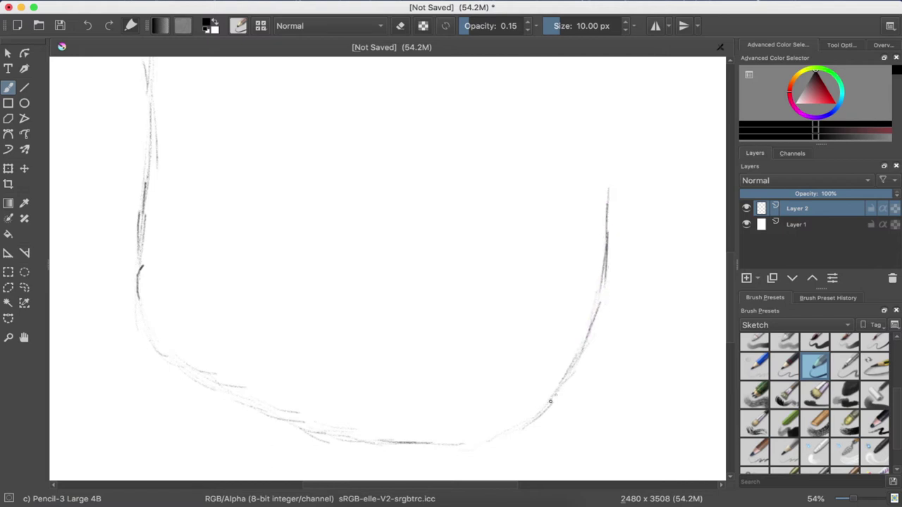
Step: Retrace the lower-right, bottom and lower-left bends to darken the curve
drag(551, 401, 491, 436)
drag(386, 446, 341, 442)
mouse_move(137, 301)
mouse_down()
mouse_move(165, 357)
mouse_move(237, 395)
mouse_move(391, 448)
mouse_up()
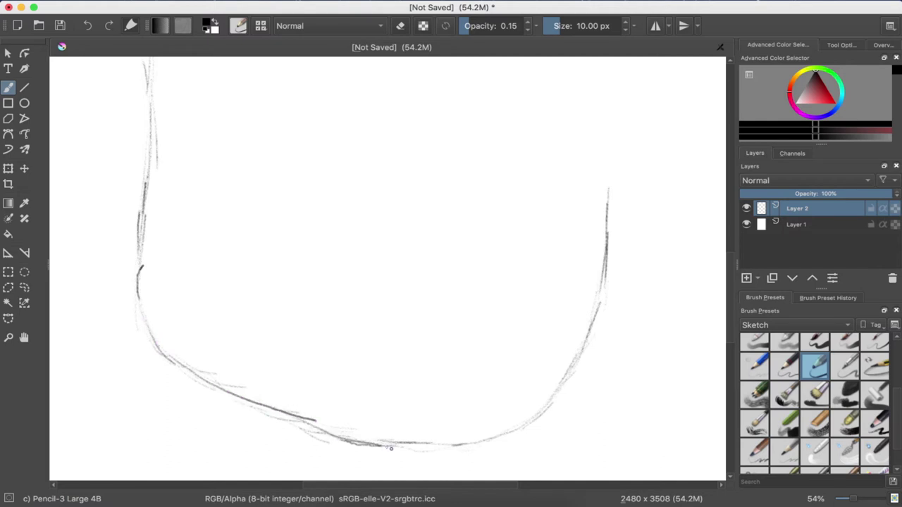
mouse_move(324, 439)
mouse_down()
mouse_move(208, 402)
mouse_move(168, 354)
mouse_up()
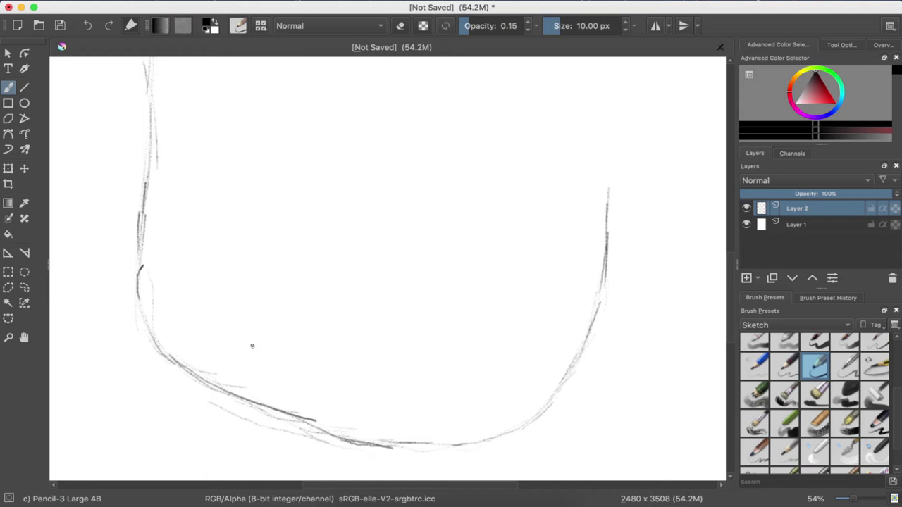
Step: Browse the Brush Presets list and choose the eraser brush
scroll(201, 239, down, 3)
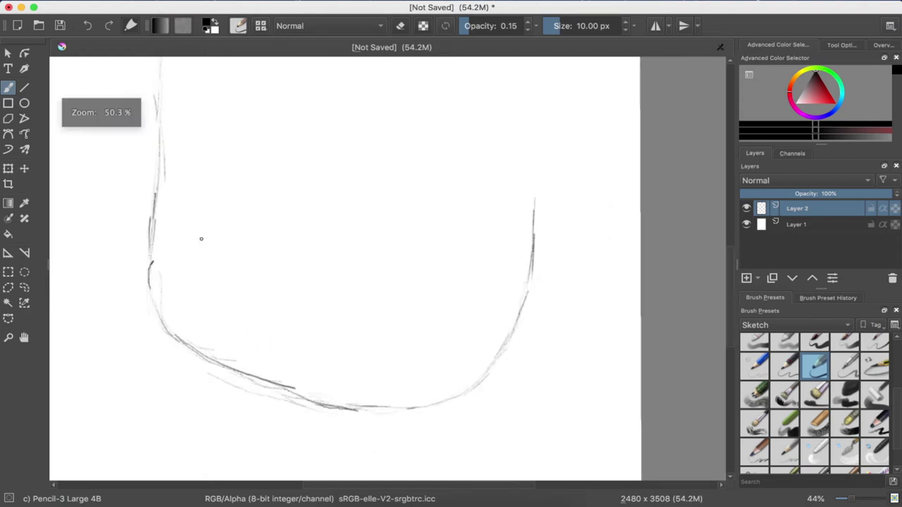
scroll(201, 239, up, 3)
scroll(201, 239, left, 2)
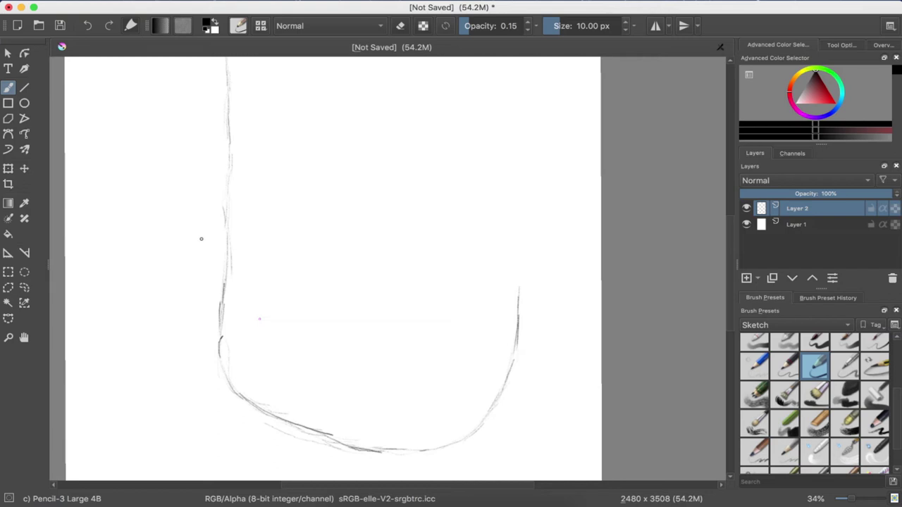
scroll(265, 243, down, 3)
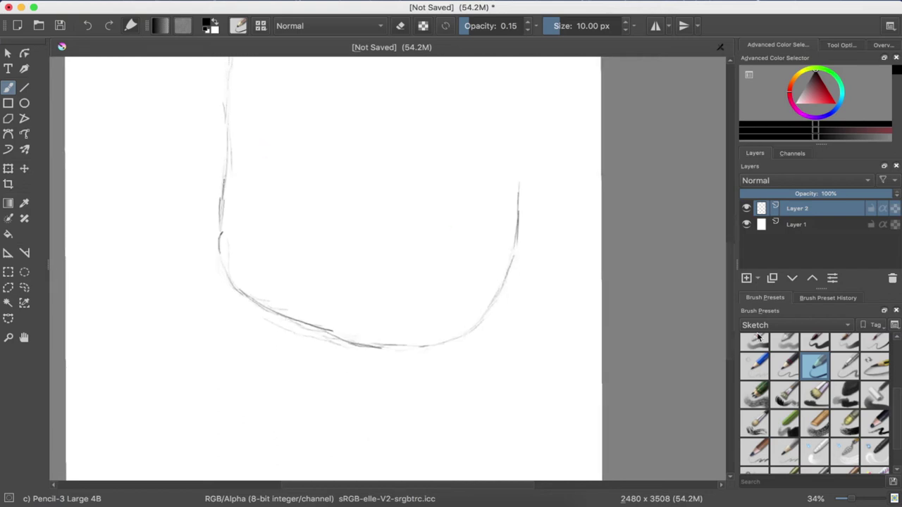
scroll(782, 387, up, 1)
scroll(782, 387, up, 1)
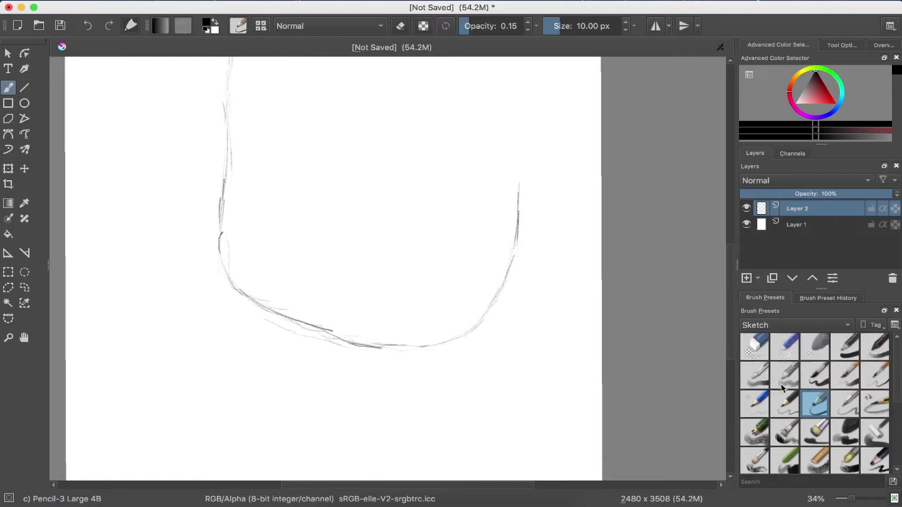
click(756, 356)
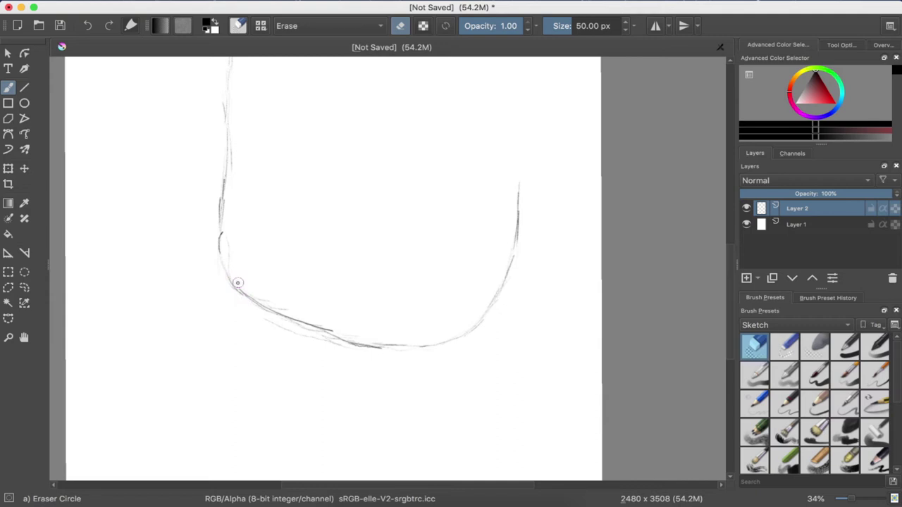
Step: Erase the bottom curve strokes at both bends, then return to the Pencil-3 Large 4B brush
mouse_move(240, 287)
mouse_down()
mouse_move(275, 317)
mouse_move(245, 292)
mouse_move(354, 350)
mouse_up()
drag(485, 327, 326, 346)
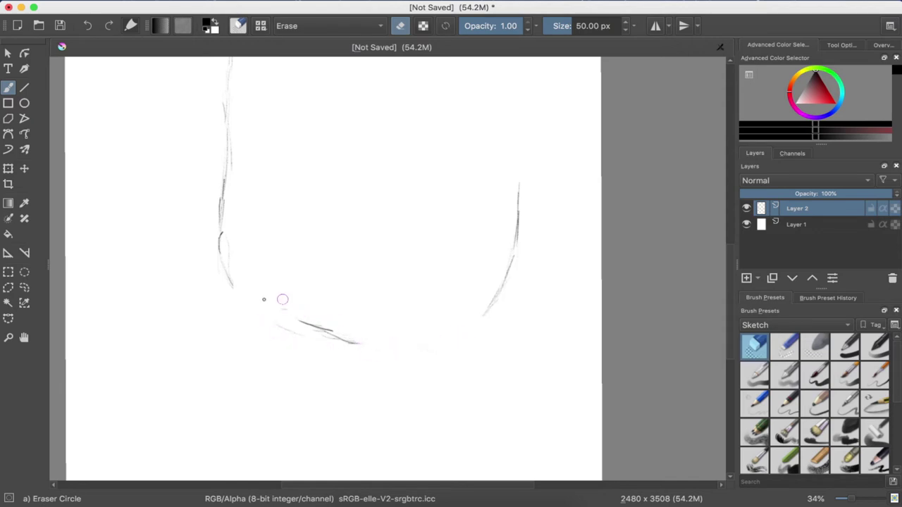
mouse_move(282, 298)
mouse_down()
mouse_move(351, 347)
mouse_move(315, 336)
mouse_move(301, 318)
mouse_move(278, 320)
mouse_move(313, 343)
mouse_move(279, 330)
mouse_move(216, 246)
mouse_move(234, 253)
mouse_up()
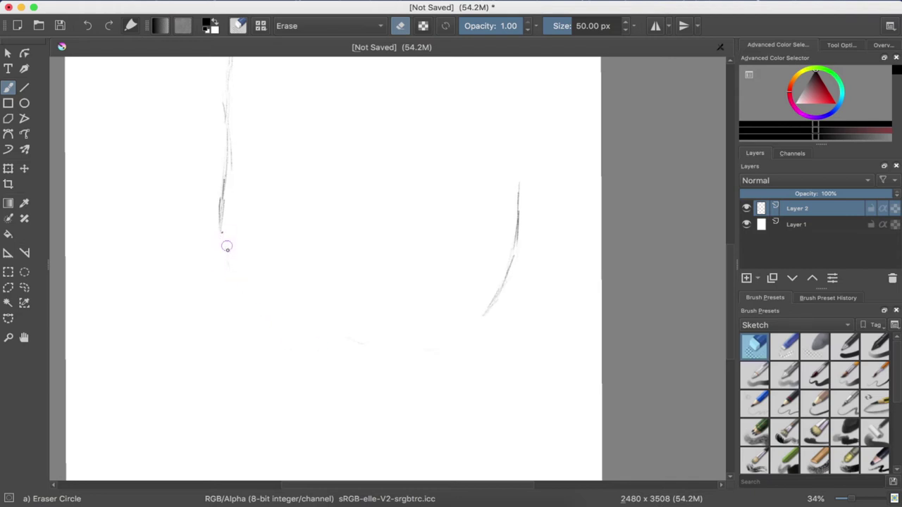
drag(505, 296, 508, 272)
click(829, 407)
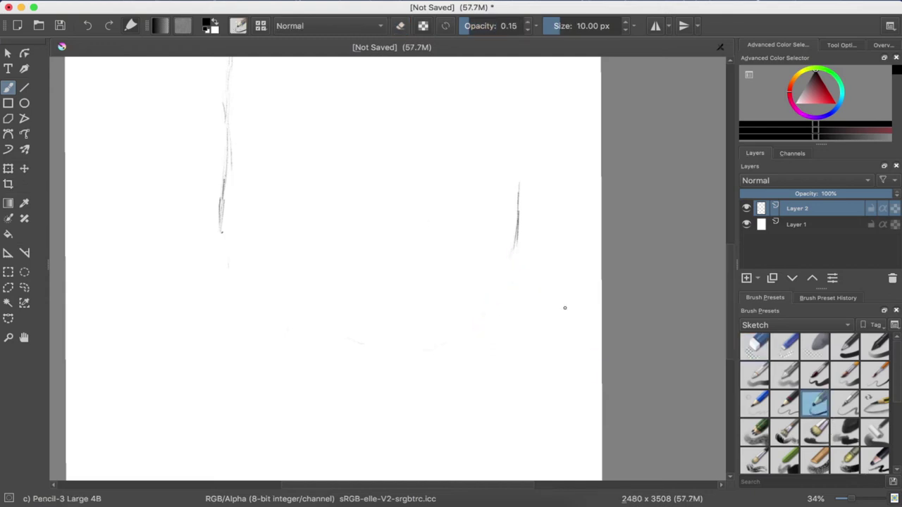
Step: Extend the right side line upward and sketch a faint top edge joining both sides
scroll(391, 202, down, 2)
scroll(391, 202, up, 4)
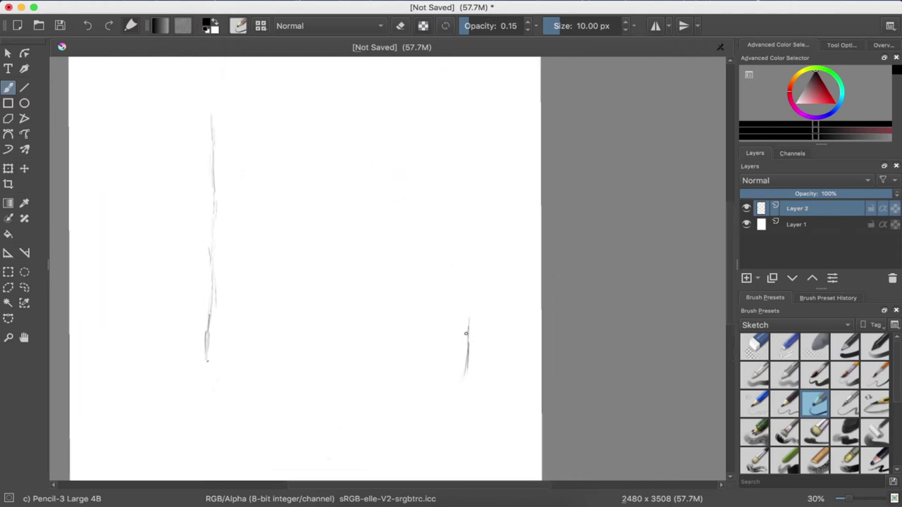
mouse_move(466, 333)
mouse_down()
mouse_move(468, 296)
mouse_move(470, 322)
mouse_up()
mouse_move(472, 258)
mouse_down()
mouse_move(471, 275)
mouse_move(468, 117)
mouse_up()
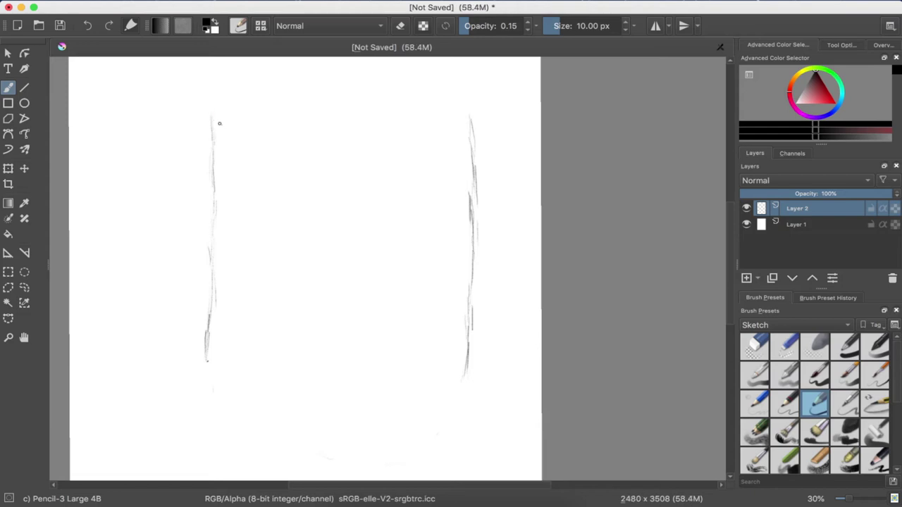
mouse_move(212, 115)
mouse_down()
mouse_move(247, 133)
mouse_move(306, 134)
mouse_move(354, 152)
mouse_move(467, 120)
mouse_up()
drag(335, 157, 295, 148)
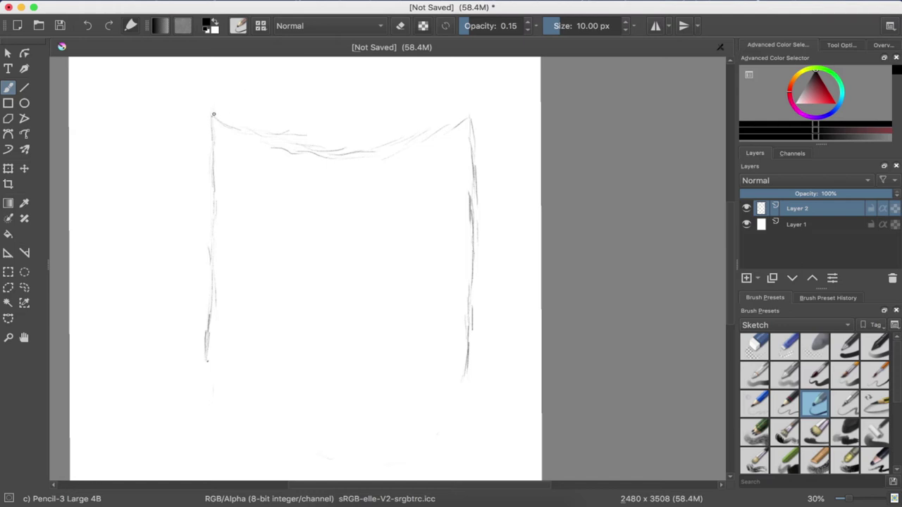
Step: Complete the top edge with strokes from both corners, filling the remaining gap
drag(250, 98, 278, 98)
mouse_move(469, 117)
mouse_down()
mouse_move(440, 101)
mouse_move(360, 100)
mouse_up()
drag(293, 97, 369, 95)
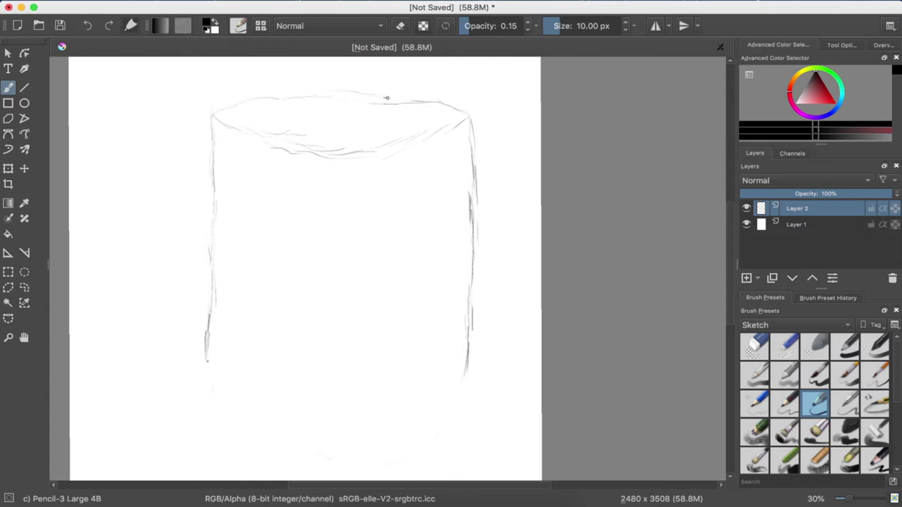
drag(368, 102, 342, 103)
Step: Draw the bottom edge from the left side across to the right side
scroll(351, 211, down, 5)
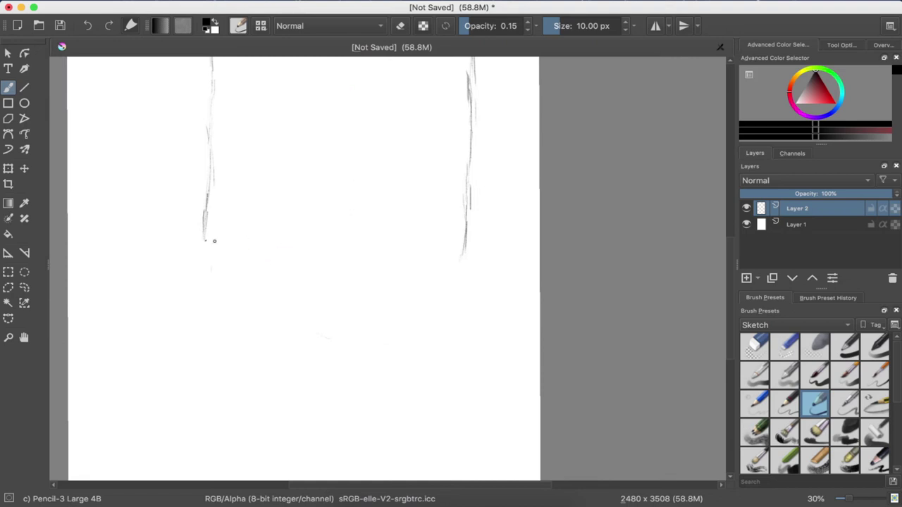
click(210, 243)
drag(203, 240, 258, 262)
drag(250, 260, 317, 271)
mouse_move(465, 254)
mouse_down()
mouse_move(399, 275)
mouse_move(337, 278)
mouse_up()
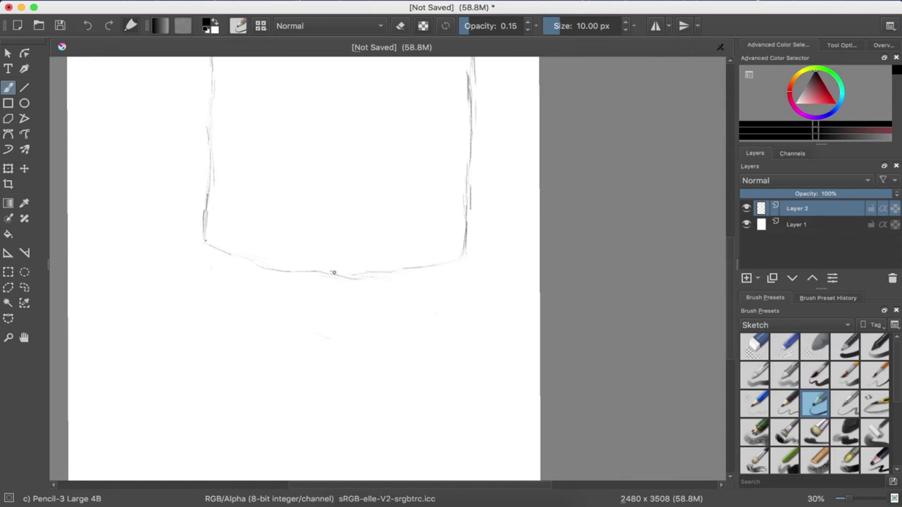
scroll(343, 248, down, 2)
scroll(342, 248, up, 3)
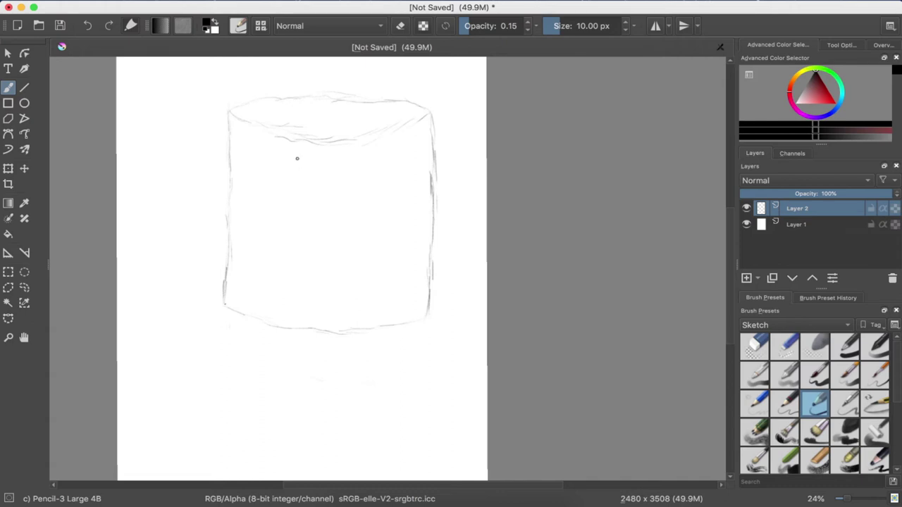
scroll(296, 158, up, 3)
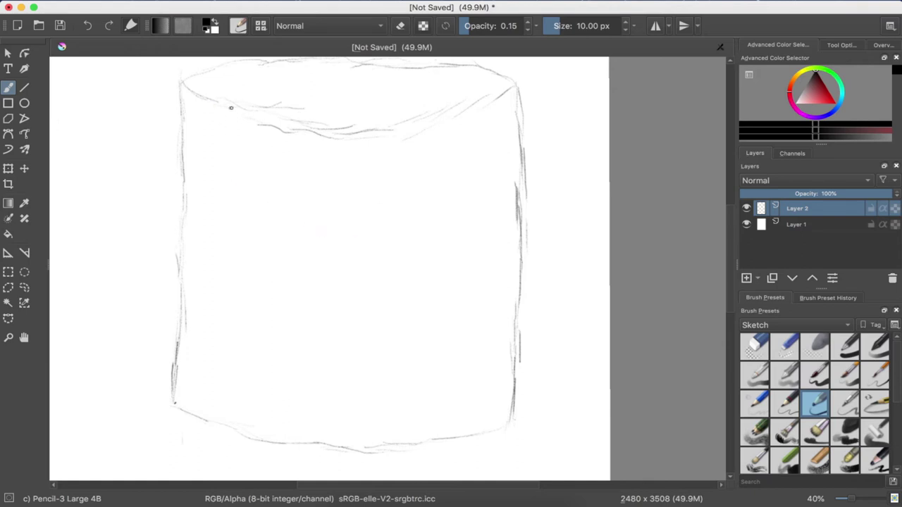
Step: Refine the top rim with a stroke across, then start a curve hanging below it
mouse_move(223, 107)
mouse_down()
mouse_move(308, 125)
mouse_move(409, 127)
mouse_move(391, 126)
mouse_move(462, 113)
mouse_move(494, 95)
mouse_move(444, 113)
mouse_up()
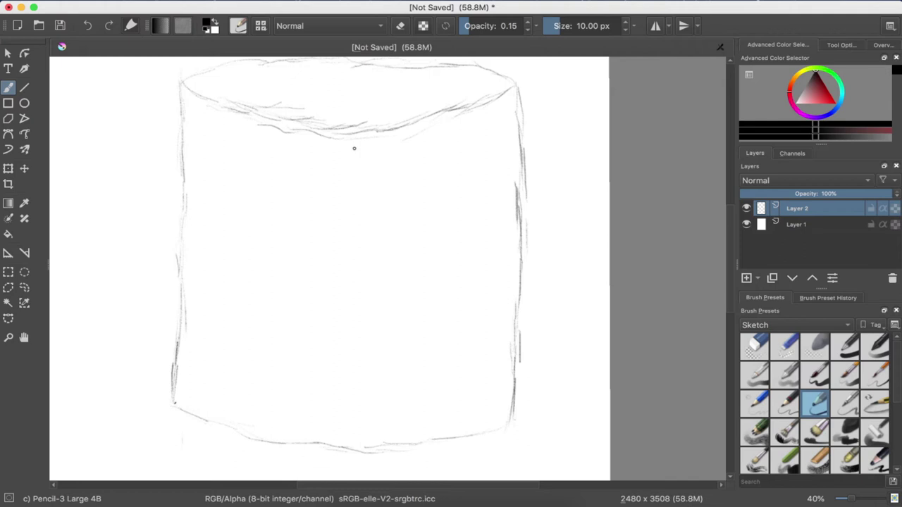
scroll(355, 147, up, 3)
scroll(354, 148, right, 3)
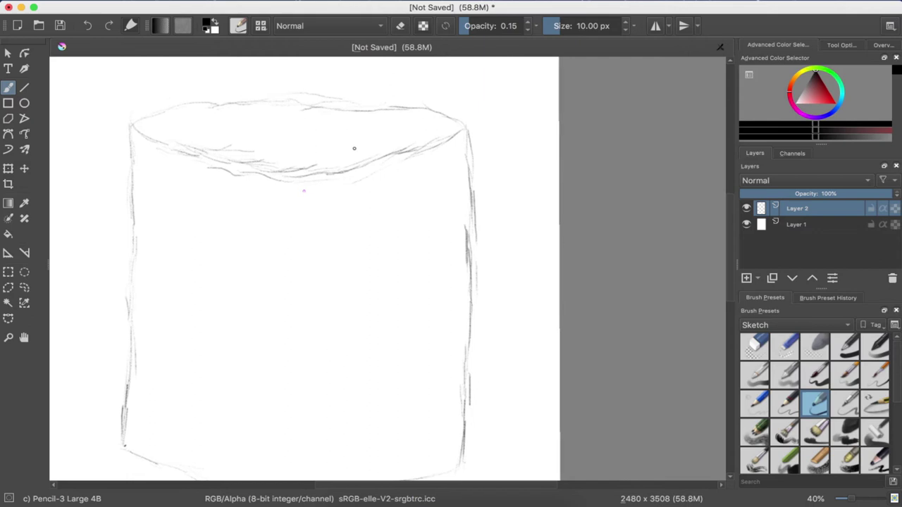
scroll(355, 148, left, 3)
scroll(354, 148, down, 4)
scroll(355, 148, right, 3)
scroll(354, 148, up, 2)
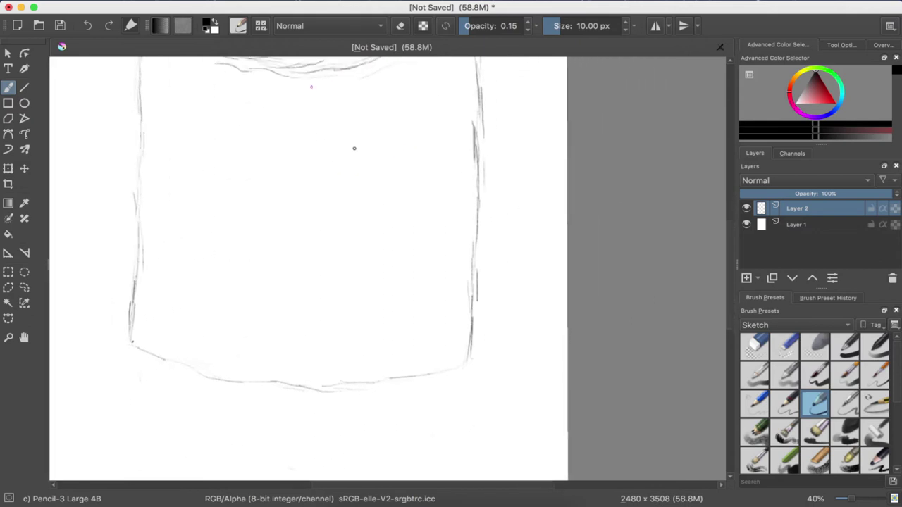
scroll(354, 148, up, 3)
scroll(354, 148, up, 3)
scroll(355, 148, left, 1)
scroll(354, 148, up, 1)
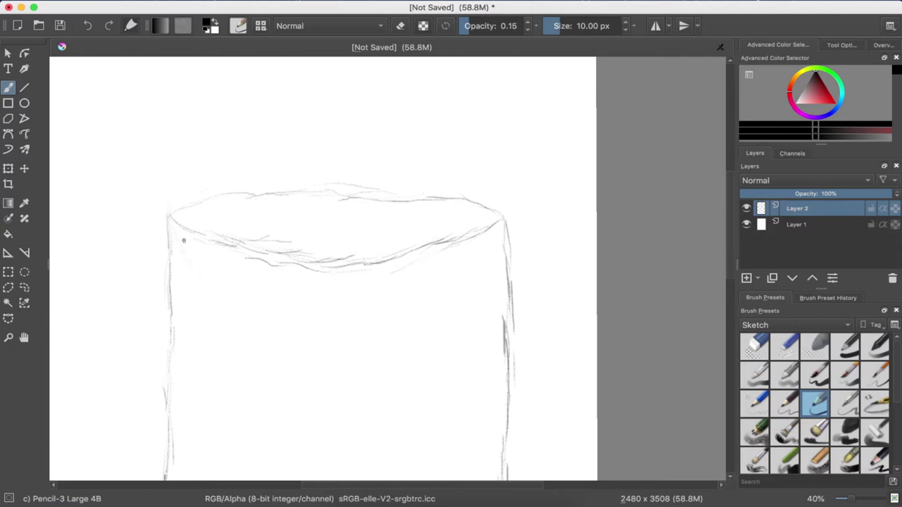
drag(191, 261, 233, 307)
Step: Draw and darken a downward arc under the top rim from the left corner to the right
mouse_move(289, 334)
mouse_down()
mouse_move(263, 325)
mouse_move(303, 344)
mouse_up()
drag(356, 336, 321, 353)
mouse_move(239, 316)
mouse_down()
mouse_move(309, 346)
mouse_move(362, 347)
mouse_move(423, 331)
mouse_move(457, 310)
mouse_move(491, 252)
mouse_move(482, 261)
mouse_up()
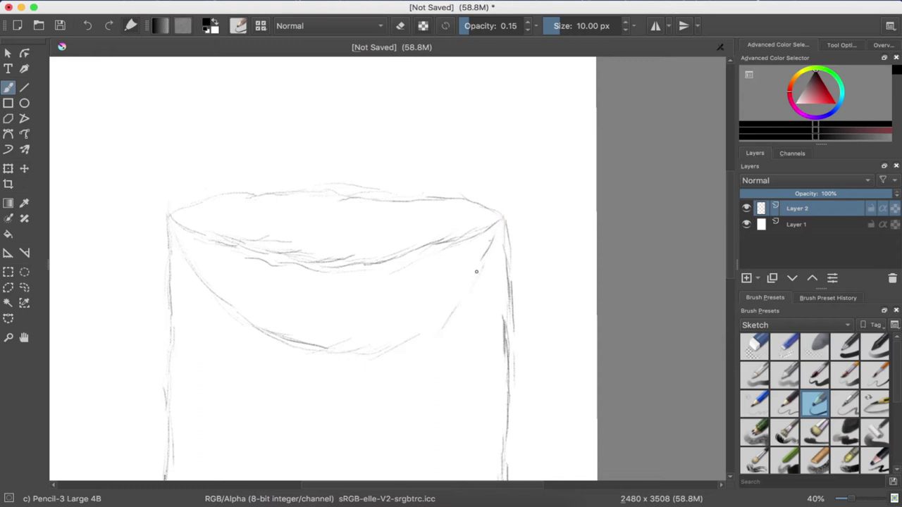
drag(492, 248, 461, 303)
drag(365, 352, 238, 321)
Step: Arc a dome up from the rim's left end over to its right end, darkening its top
drag(401, 336, 423, 333)
drag(182, 158, 178, 177)
drag(177, 175, 204, 122)
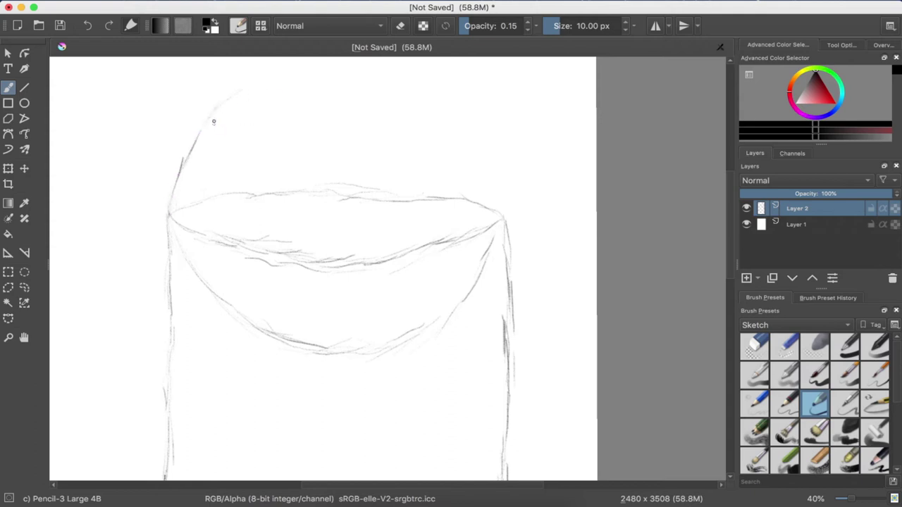
drag(247, 86, 316, 66)
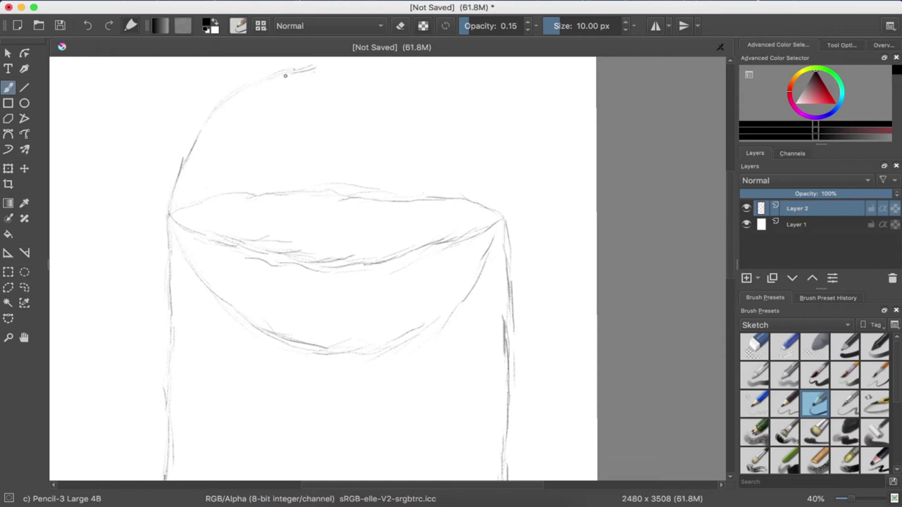
mouse_move(296, 68)
mouse_down()
mouse_move(324, 64)
mouse_move(399, 85)
mouse_up()
mouse_move(492, 249)
mouse_down()
mouse_move(502, 217)
mouse_move(490, 163)
mouse_move(444, 116)
mouse_move(381, 75)
mouse_up()
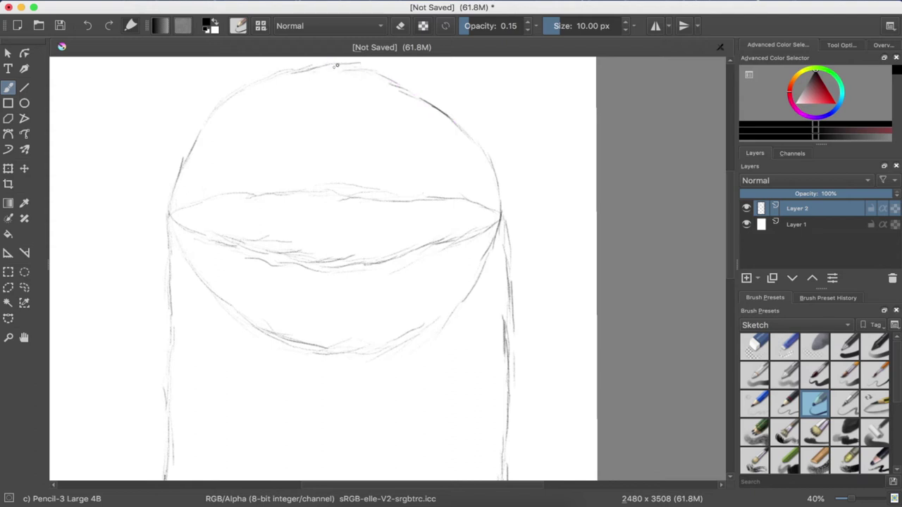
mouse_move(338, 65)
mouse_down()
mouse_move(367, 68)
mouse_move(353, 70)
mouse_up()
scroll(397, 225, down, 1)
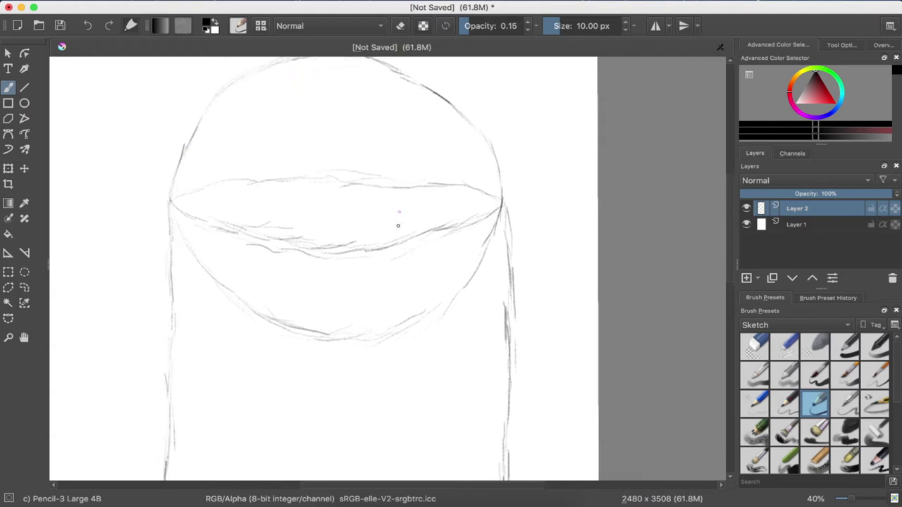
scroll(397, 225, up, 1)
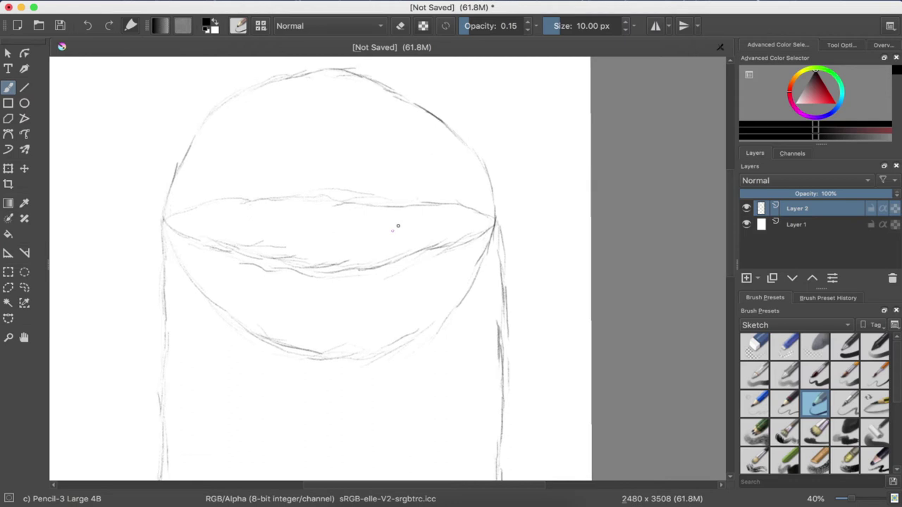
scroll(397, 226, down, 2)
scroll(398, 225, down, 3)
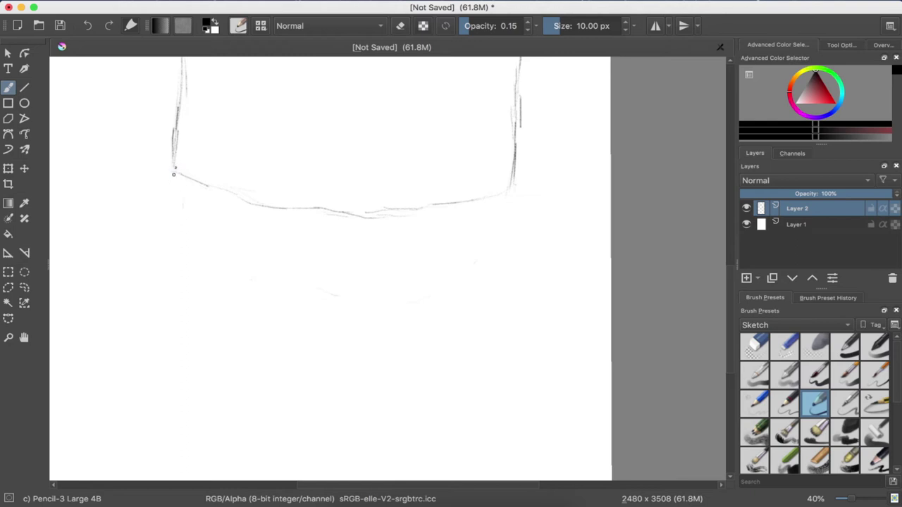
Step: Draw a curve below the bottom edge linking both bottom corners
drag(172, 174, 180, 221)
drag(218, 280, 175, 200)
drag(212, 275, 280, 301)
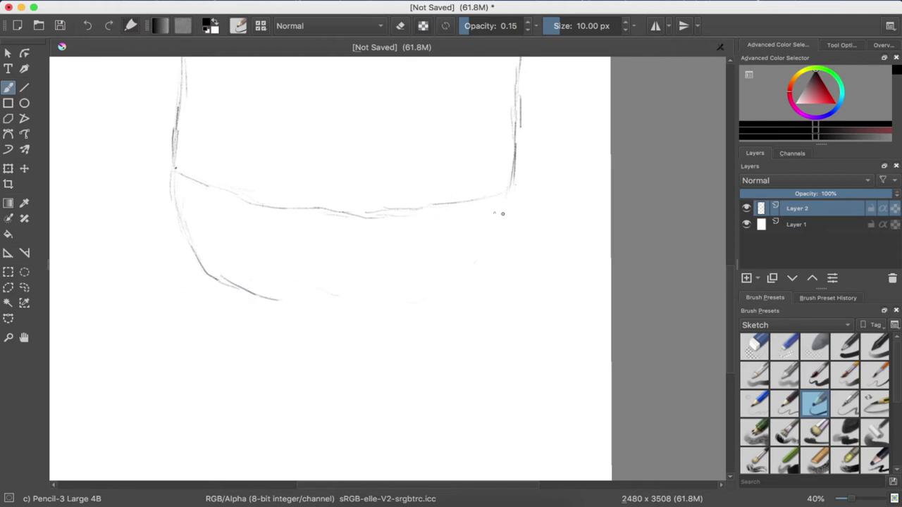
mouse_move(507, 191)
mouse_down()
mouse_move(499, 226)
mouse_move(463, 278)
mouse_move(427, 301)
mouse_up()
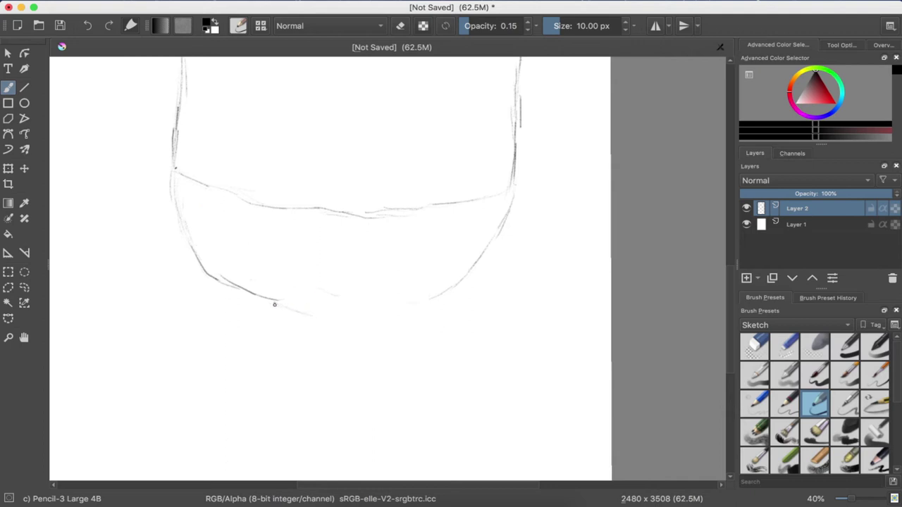
mouse_move(274, 303)
mouse_down()
mouse_move(365, 318)
mouse_move(403, 300)
mouse_up()
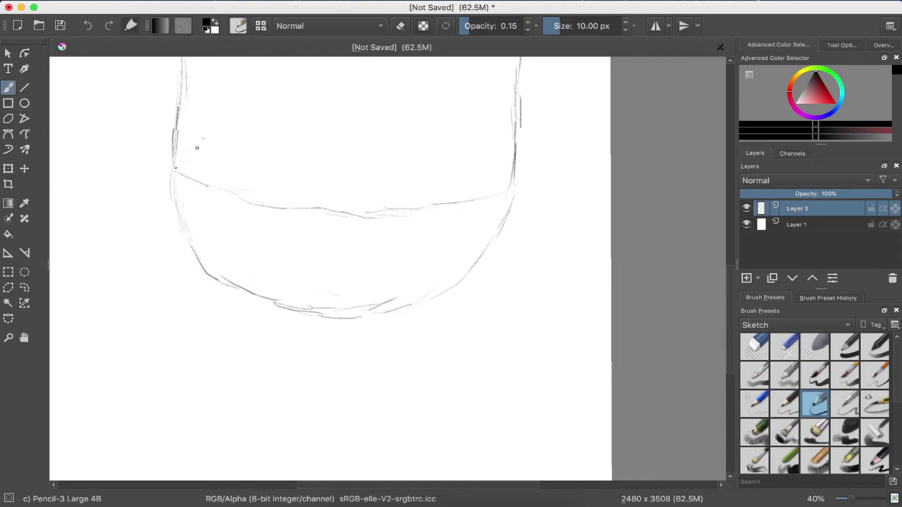
Step: Draw an arc above the bottom edge from corner to corner, closing the oval
drag(176, 169, 206, 133)
drag(249, 100, 255, 95)
mouse_move(502, 161)
mouse_down()
mouse_move(510, 190)
mouse_move(502, 162)
mouse_move(460, 117)
mouse_move(345, 89)
mouse_up()
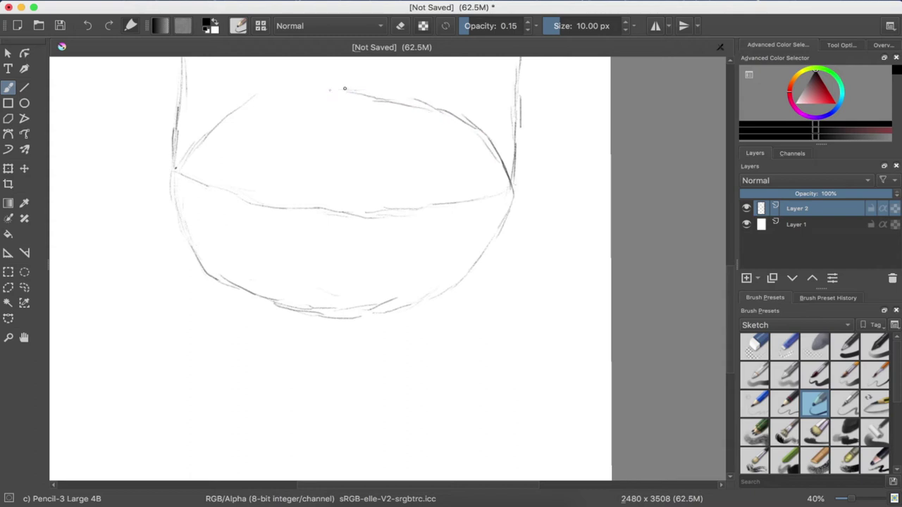
mouse_move(244, 98)
mouse_down()
mouse_move(312, 77)
mouse_move(387, 84)
mouse_move(451, 115)
mouse_move(374, 84)
mouse_up()
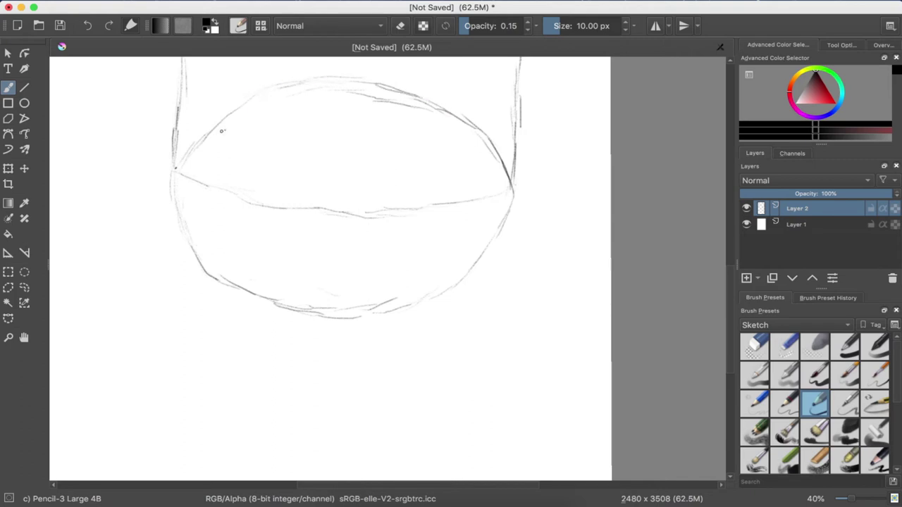
Step: Zoom out to show the whole capsule and select the Pencil-2 preset at full opacity
scroll(324, 189, down, 3)
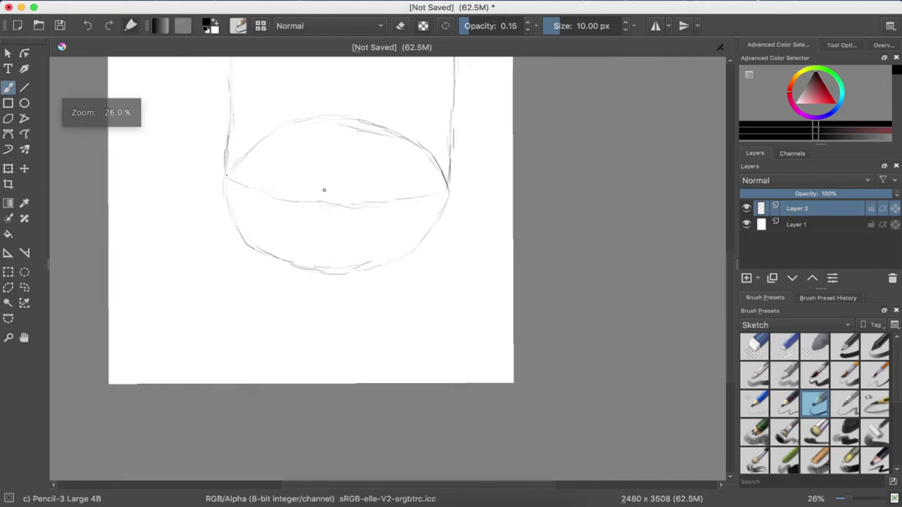
scroll(325, 189, up, 3)
scroll(324, 189, up, 3)
scroll(324, 190, up, 1)
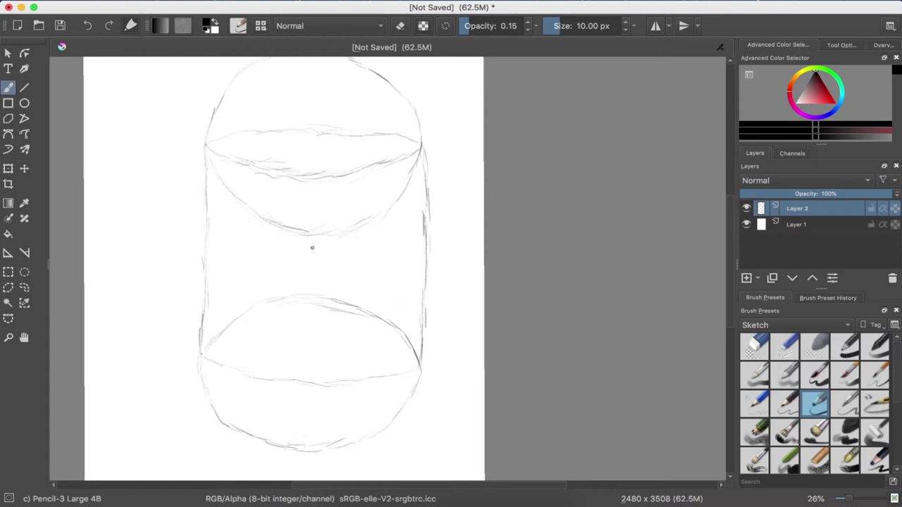
scroll(308, 267, right, 5)
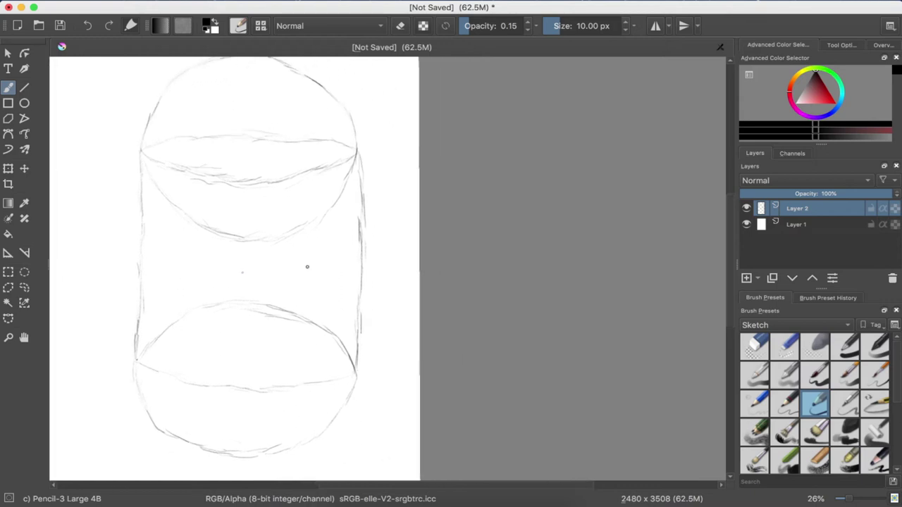
scroll(307, 267, left, 5)
scroll(307, 266, left, 5)
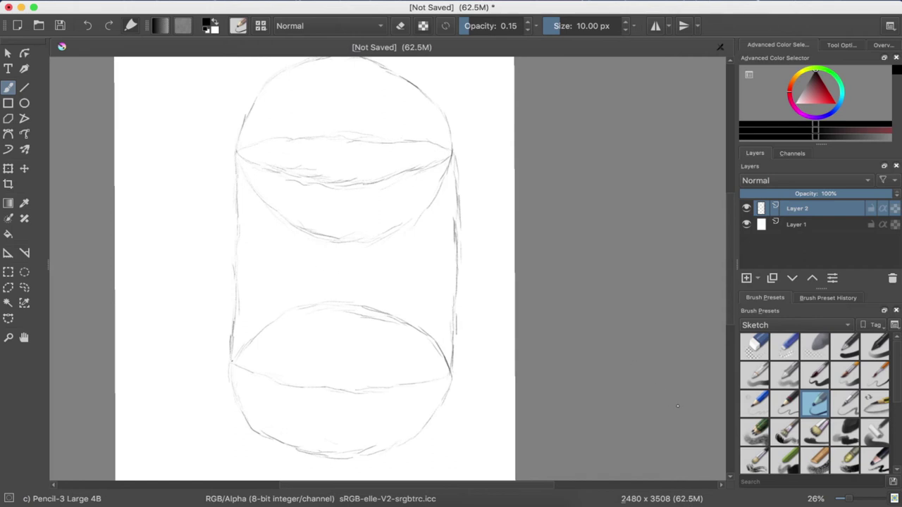
click(785, 403)
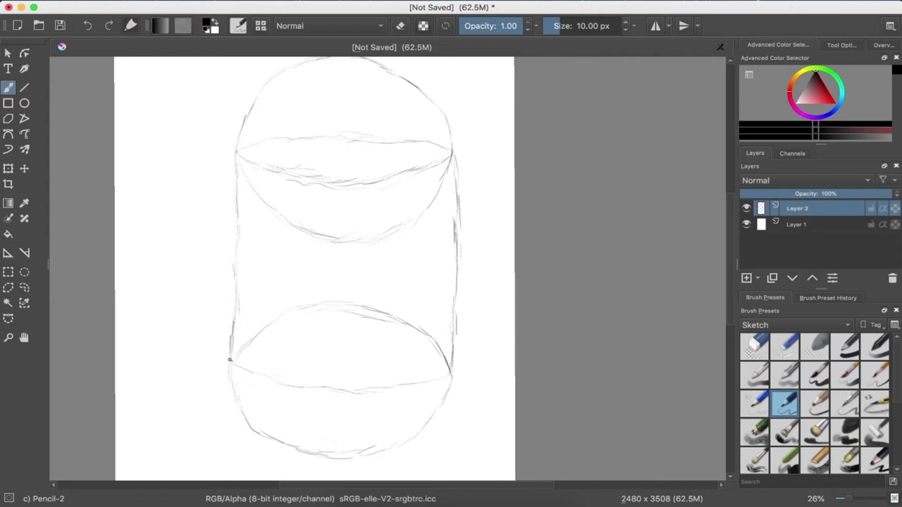
Step: Trace the capsule's lower-left curve and left edge in dark pencil, redoing wobbly strokes
mouse_move(230, 359)
mouse_down()
mouse_move(252, 433)
mouse_move(296, 448)
mouse_up()
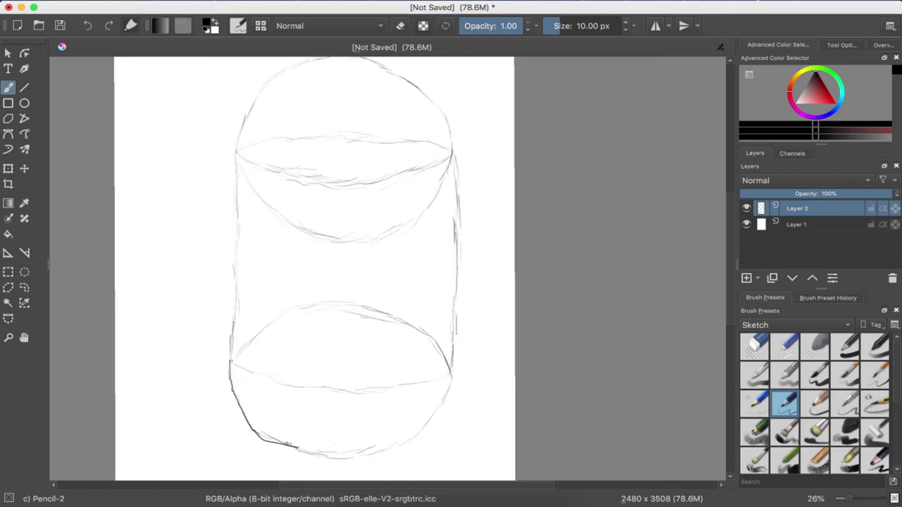
key(ctrl+z)
mouse_move(252, 430)
mouse_down()
mouse_move(307, 453)
mouse_move(353, 458)
mouse_up()
key(ctrl+z)
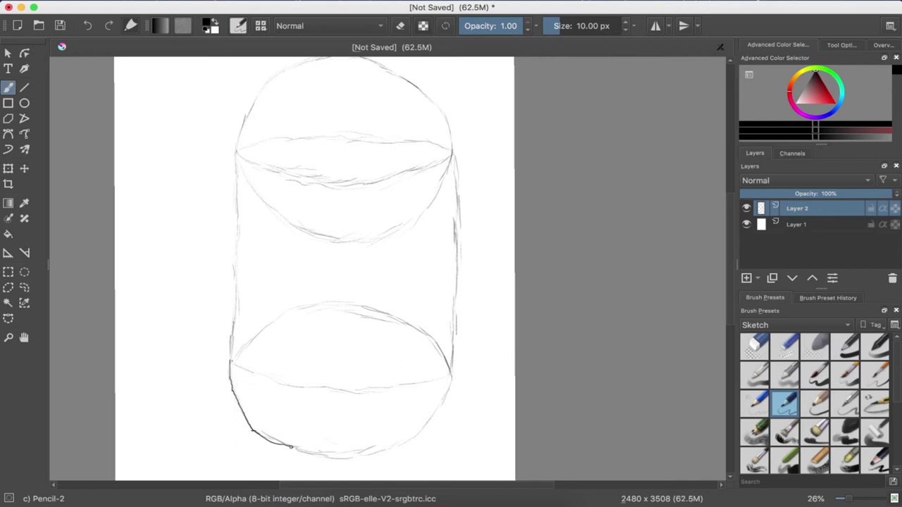
drag(305, 451, 329, 458)
key(ctrl+z)
drag(230, 363, 233, 144)
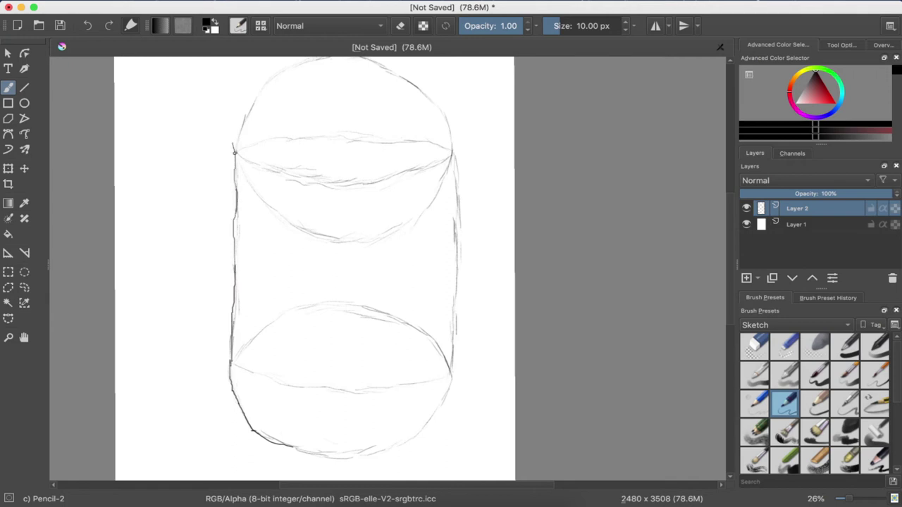
key(ctrl+z)
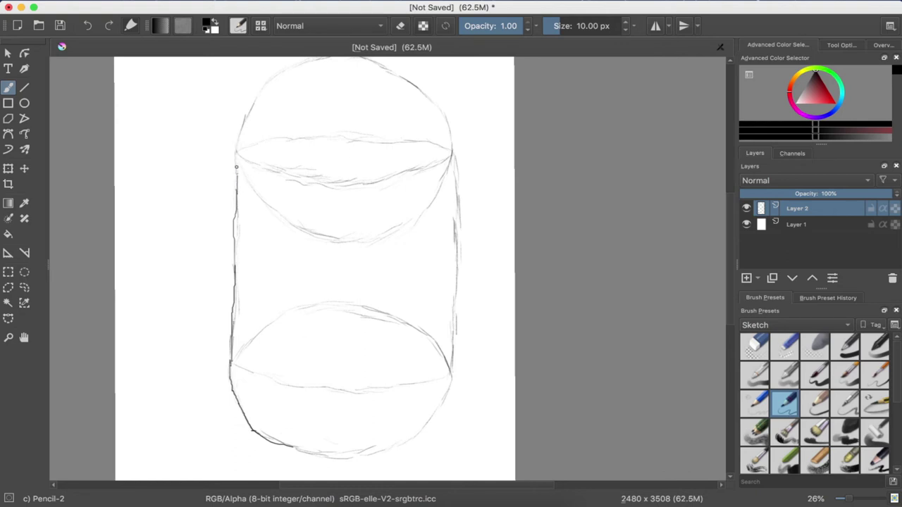
drag(236, 167, 236, 148)
drag(235, 154, 259, 93)
drag(258, 90, 277, 71)
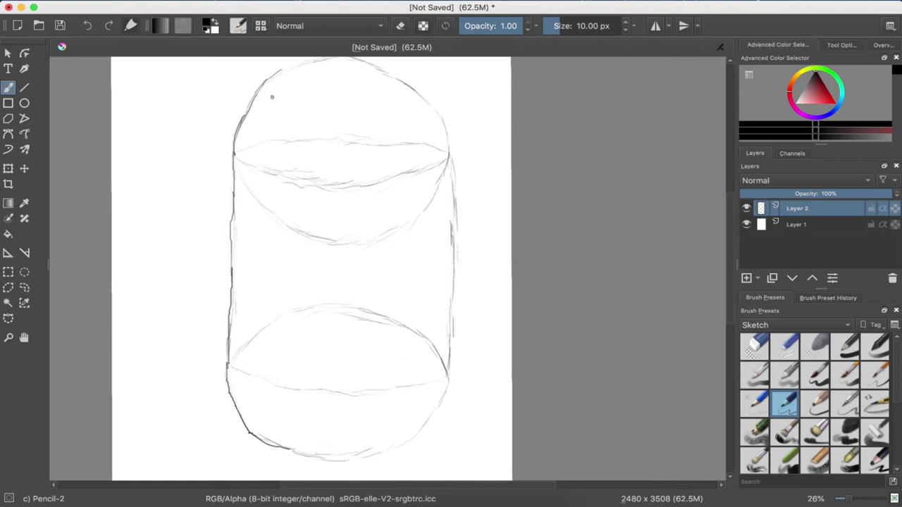
Step: Darken the top dome outline from left to right and down the right side
scroll(272, 92, up, 2)
scroll(267, 100, right, 2)
scroll(262, 101, up, 1)
scroll(262, 101, right, 1)
scroll(240, 116, up, 1)
scroll(240, 117, right, 1)
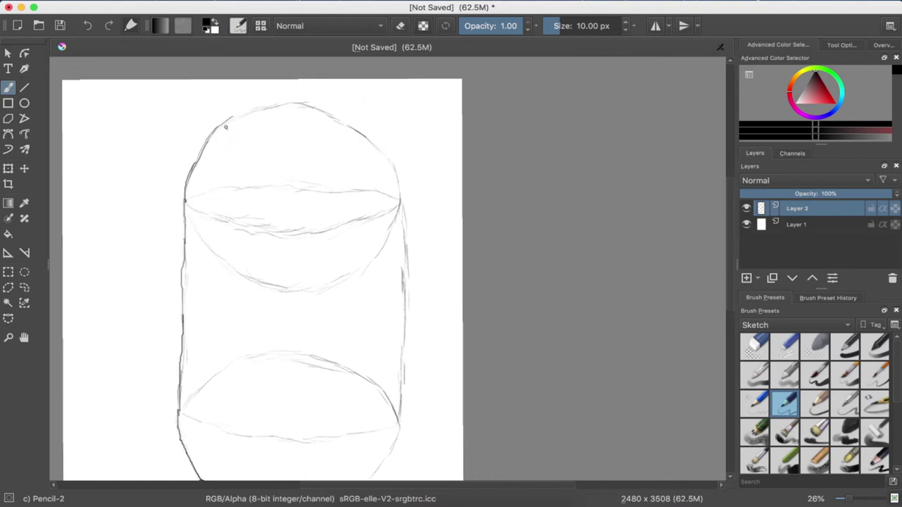
drag(239, 117, 248, 113)
drag(221, 124, 255, 104)
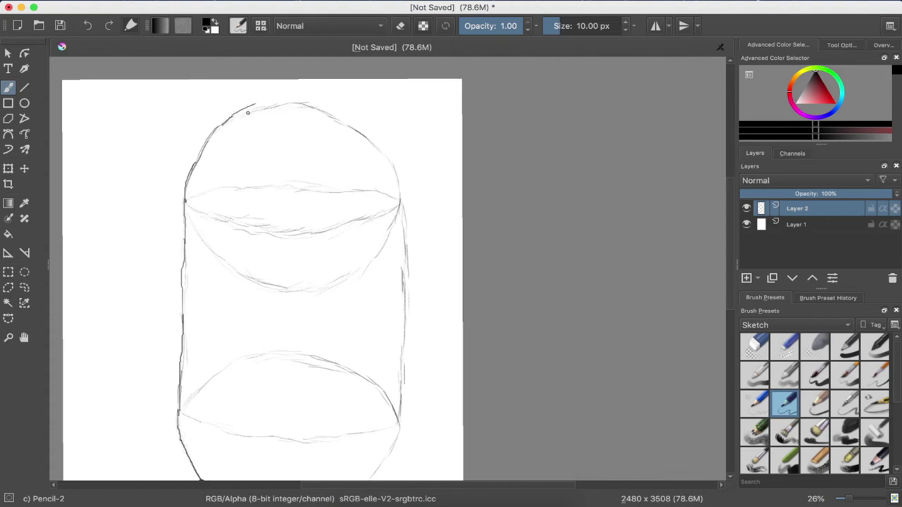
key(ctrl+z)
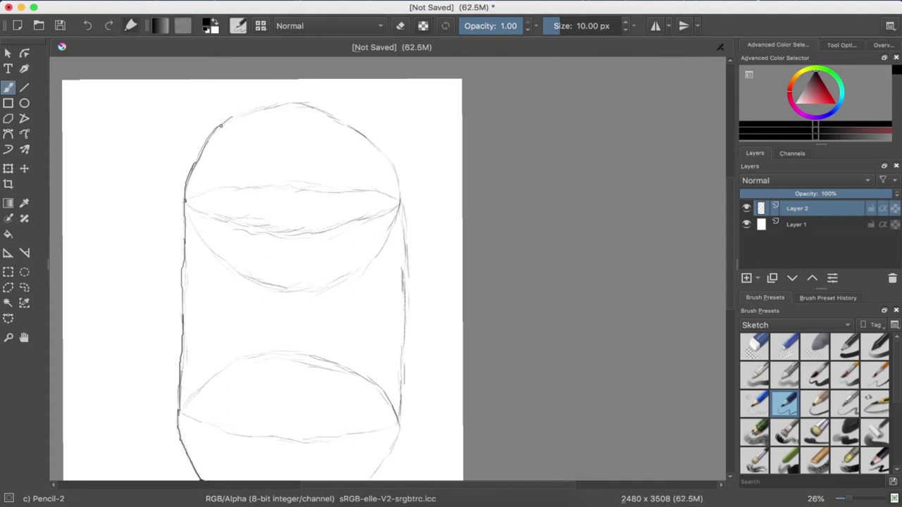
mouse_move(221, 125)
mouse_down()
mouse_move(293, 102)
mouse_move(373, 143)
mouse_up()
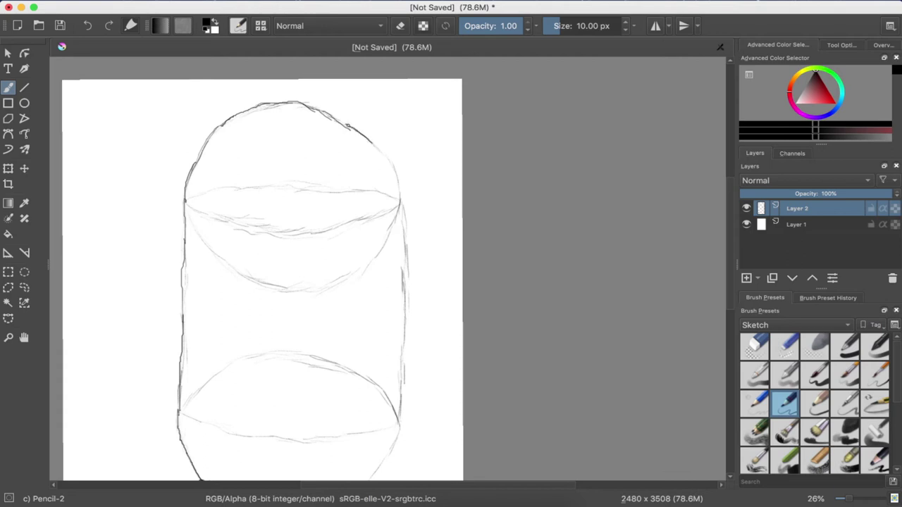
drag(341, 121, 331, 114)
drag(388, 158, 396, 174)
drag(399, 202, 404, 248)
scroll(393, 238, down, 5)
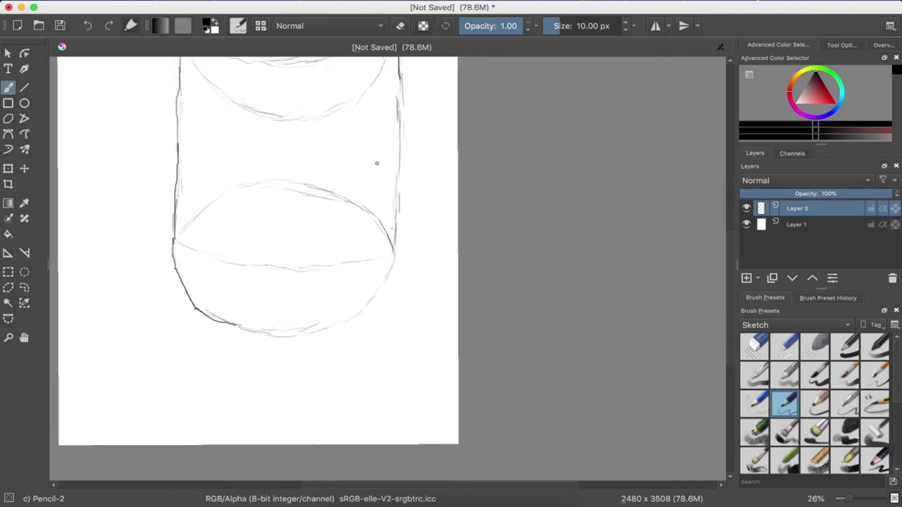
Step: Trace the capsule's right edge down toward the bottom in dark pencil, redoing stray strokes
scroll(394, 134, up, 1)
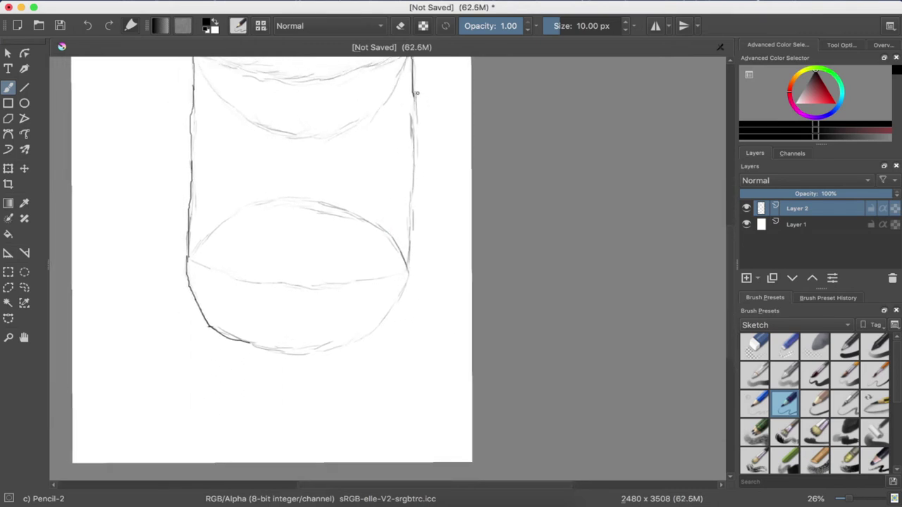
drag(410, 92, 415, 105)
key(ctrl+z)
drag(414, 103, 409, 258)
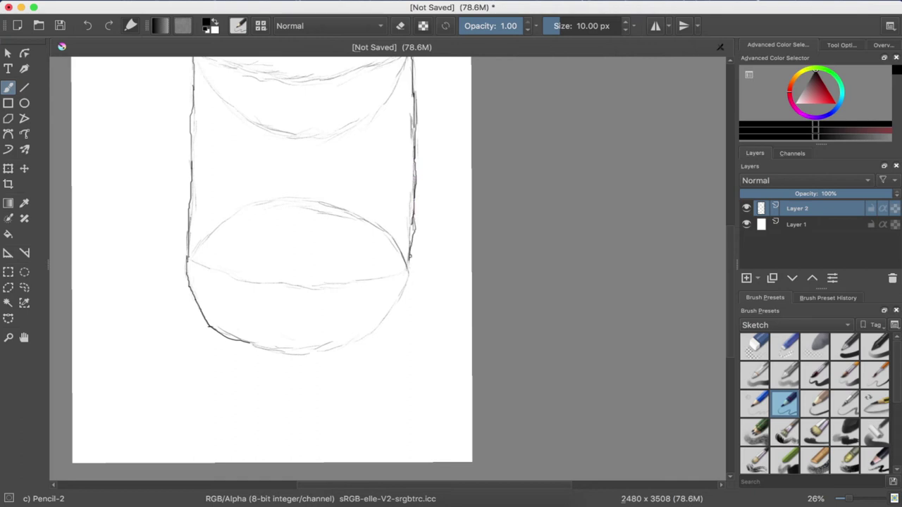
key(ctrl+z)
mouse_move(412, 227)
mouse_down()
mouse_move(403, 293)
mouse_move(366, 342)
mouse_up()
key(ctrl+z)
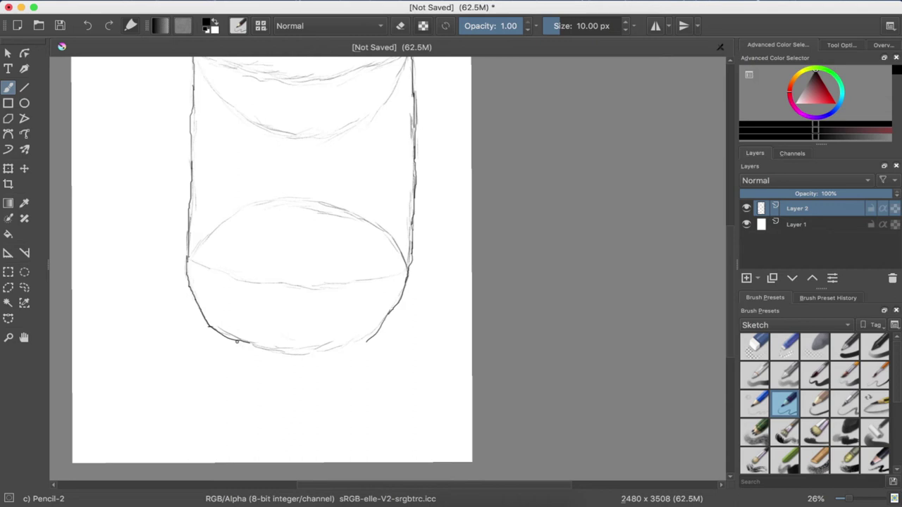
Step: Darken the rounded bottom outline from the lower-left curve rightward
drag(237, 341, 250, 348)
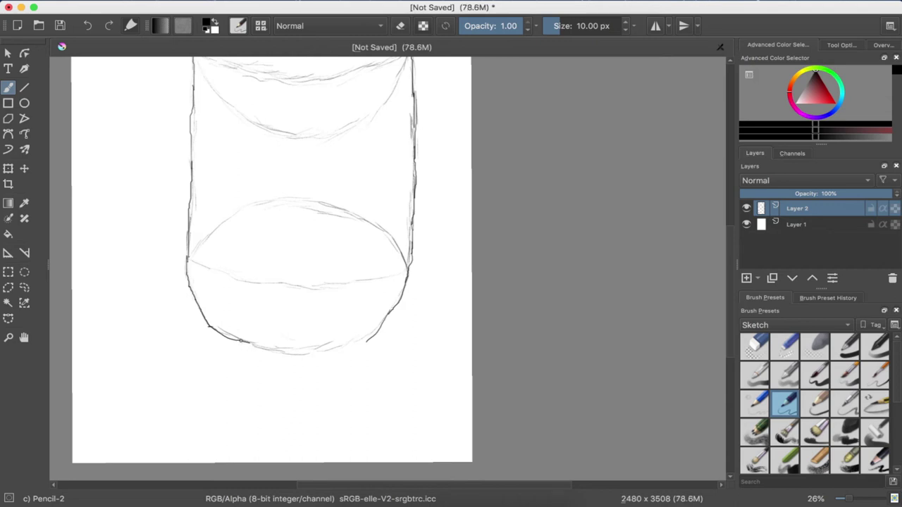
mouse_move(268, 348)
mouse_down()
mouse_move(298, 355)
mouse_move(344, 341)
mouse_up()
key(ctrl+z)
drag(323, 353, 374, 331)
key(ctrl+z)
key(ctrl+z)
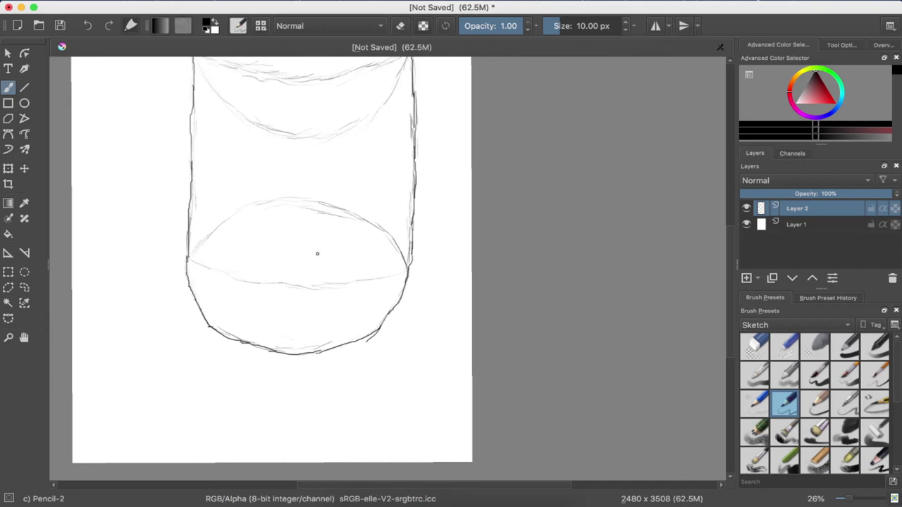
scroll(322, 227, up, 3)
scroll(322, 228, up, 2)
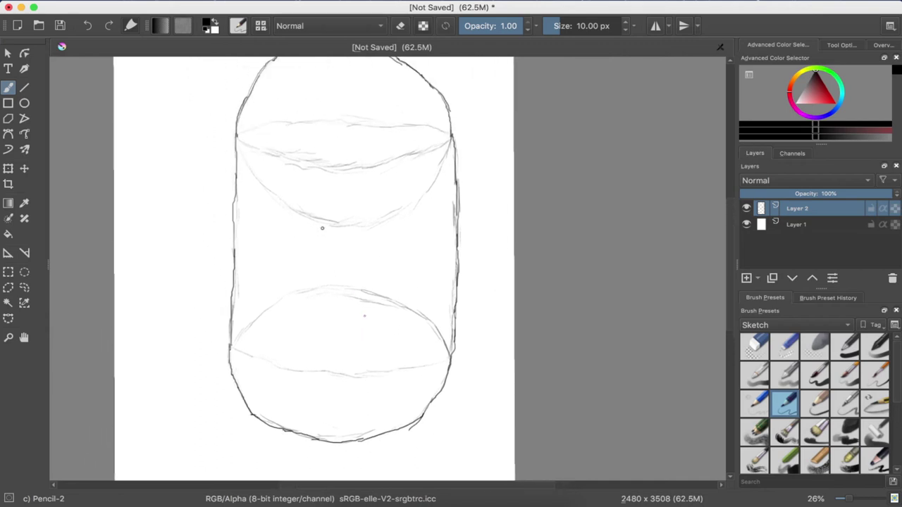
scroll(322, 227, up, 2)
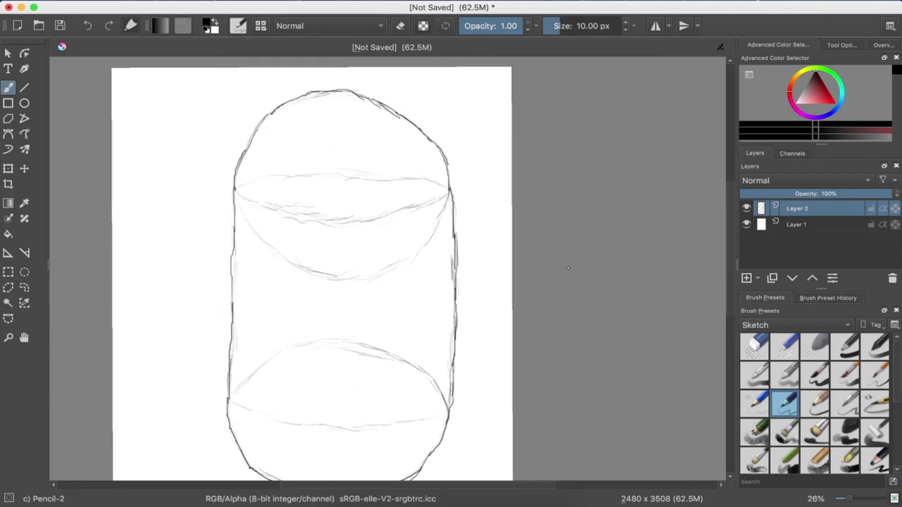
Step: Pick the Pencil-1 Hard preset, then switch to the Eraser Soft preset
click(749, 398)
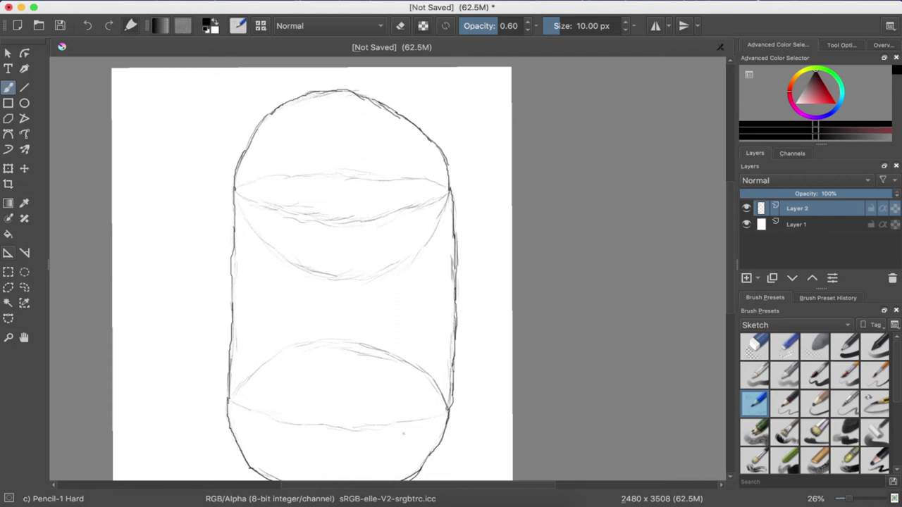
click(816, 347)
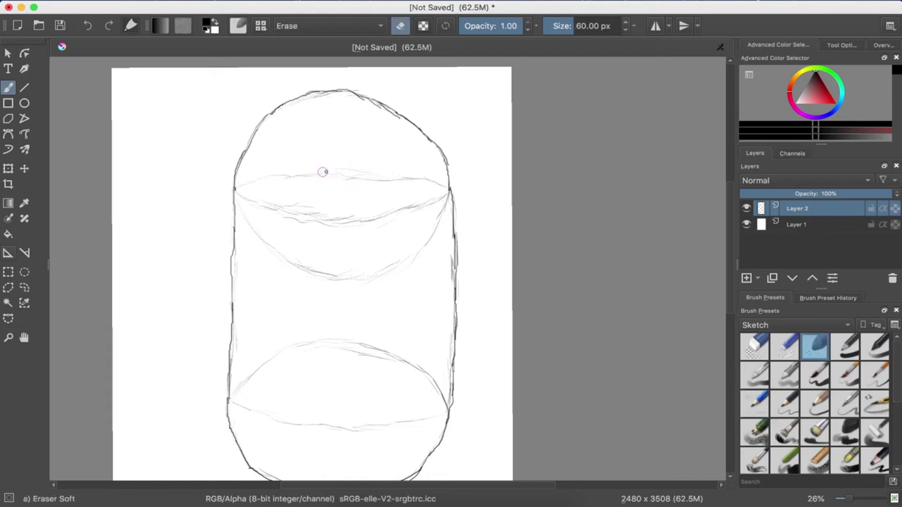
Step: Rub out the upper and lower ellipse guide lines inside the capsule with Eraser Soft
mouse_move(341, 171)
mouse_down()
mouse_move(425, 183)
mouse_move(432, 196)
mouse_move(389, 210)
mouse_move(272, 207)
mouse_move(272, 181)
mouse_move(312, 171)
mouse_move(241, 183)
mouse_move(277, 173)
mouse_move(417, 176)
mouse_move(439, 195)
mouse_move(376, 221)
mouse_move(312, 223)
mouse_move(246, 203)
mouse_move(238, 192)
mouse_move(279, 253)
mouse_move(334, 279)
mouse_move(385, 281)
mouse_move(420, 260)
mouse_move(444, 203)
mouse_move(428, 232)
mouse_move(375, 272)
mouse_move(311, 276)
mouse_move(299, 266)
mouse_move(338, 277)
mouse_move(397, 263)
mouse_move(306, 265)
mouse_move(368, 270)
mouse_move(387, 210)
mouse_move(331, 219)
mouse_move(251, 202)
mouse_move(320, 216)
mouse_move(284, 214)
mouse_move(376, 214)
mouse_up()
scroll(376, 214, down, 2)
scroll(375, 216, down, 3)
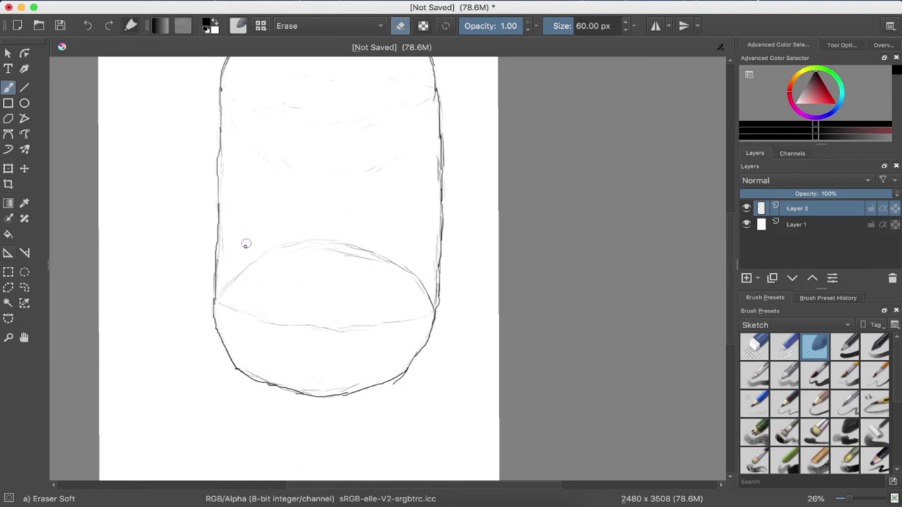
mouse_move(219, 301)
mouse_down()
mouse_move(257, 263)
mouse_move(303, 243)
mouse_move(388, 254)
mouse_move(413, 272)
mouse_move(429, 304)
mouse_move(374, 256)
mouse_move(302, 249)
mouse_move(374, 253)
mouse_move(346, 250)
mouse_move(253, 252)
mouse_move(225, 288)
mouse_move(221, 308)
mouse_move(300, 331)
mouse_move(402, 320)
mouse_move(288, 326)
mouse_move(328, 329)
mouse_up()
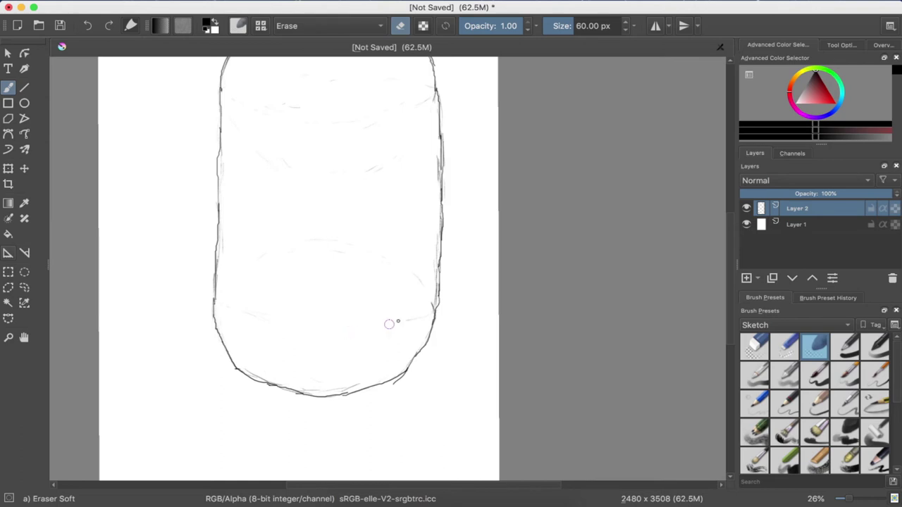
scroll(265, 252, up, 2)
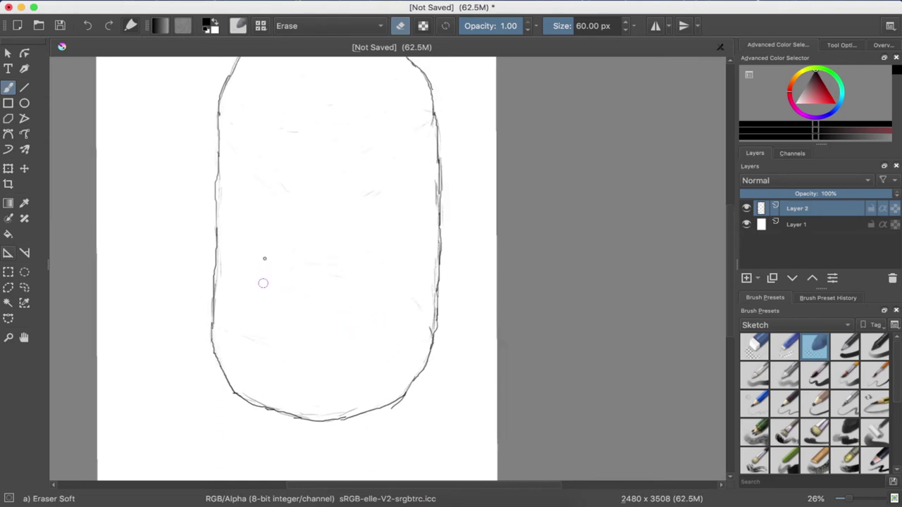
scroll(264, 255, up, 2)
scroll(264, 256, right, 1)
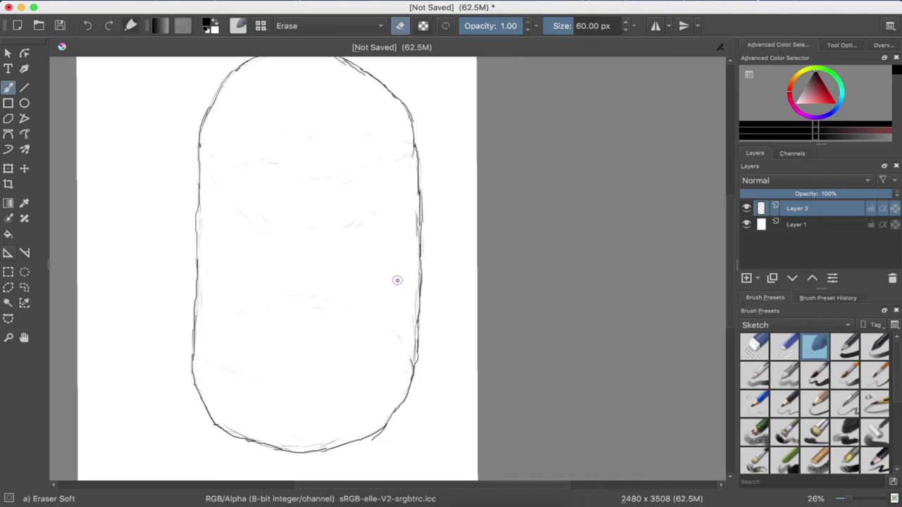
scroll(344, 251, down, 2)
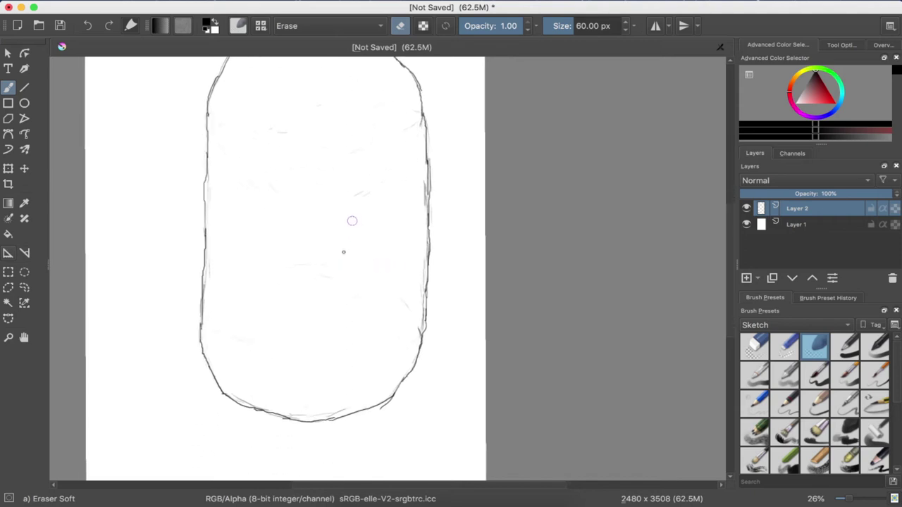
scroll(344, 251, up, 2)
scroll(344, 252, right, 3)
scroll(344, 251, down, 1)
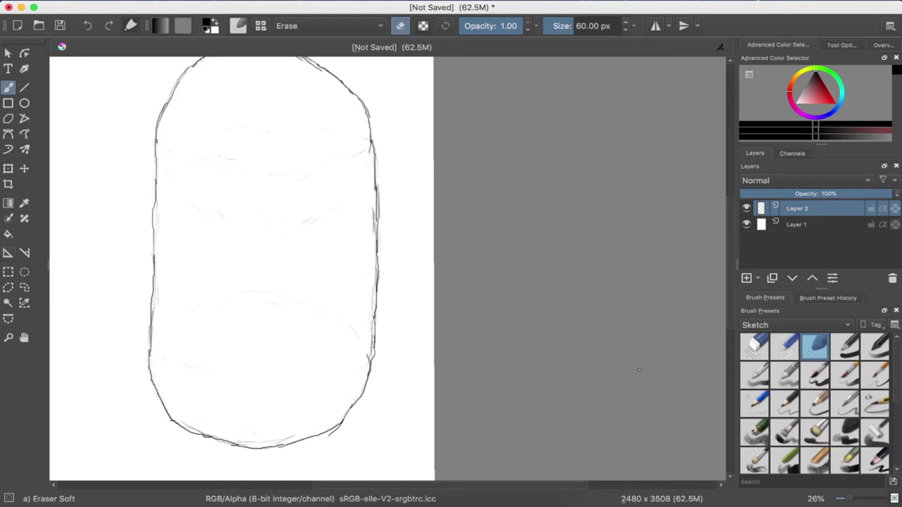
Step: Select the Pencil-1 Hard preset and pan down to the page's lower-left corner
click(759, 428)
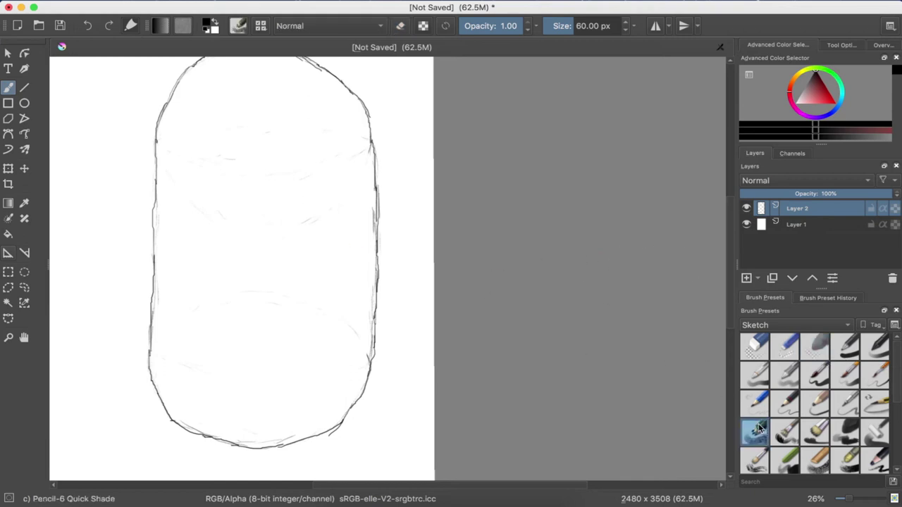
click(755, 401)
scroll(308, 278, left, 5)
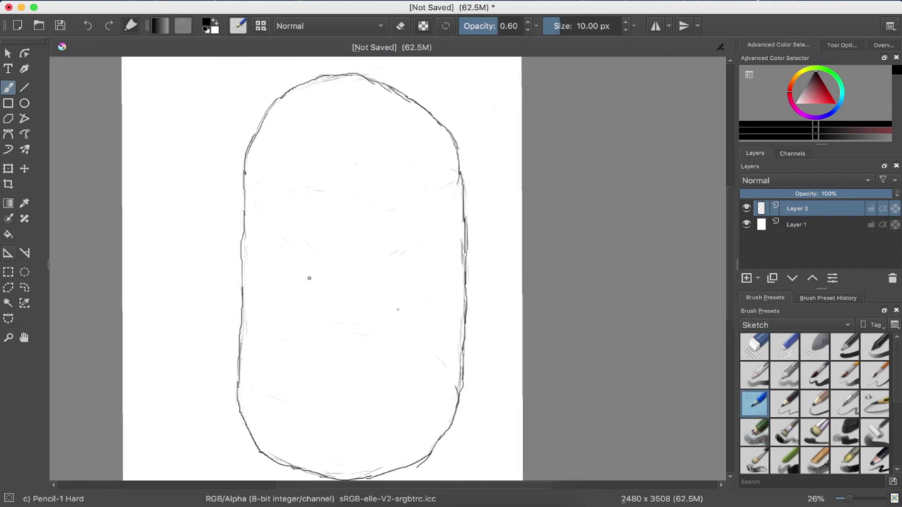
scroll(175, 179, up, 2)
scroll(176, 177, down, 1)
scroll(176, 177, down, 4)
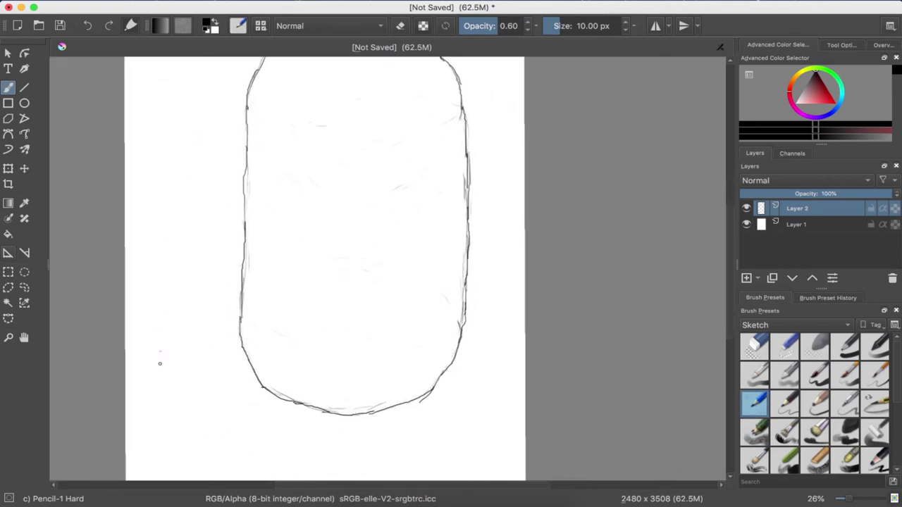
scroll(161, 380, down, 3)
scroll(160, 387, down, 2)
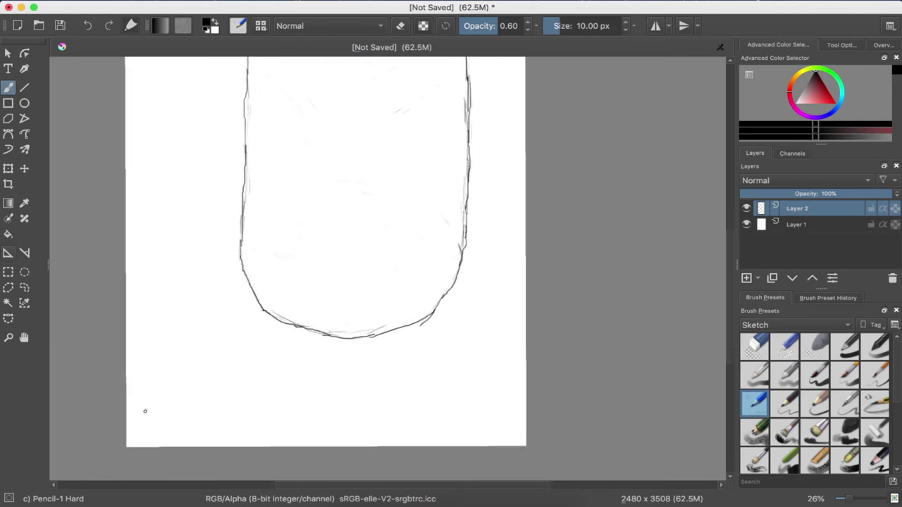
Step: Sketch a light-source arrow pointing up toward the capsule, with a short mark and dot beside it
drag(147, 418, 196, 342)
mouse_move(156, 364)
mouse_down()
mouse_move(192, 336)
mouse_move(207, 392)
mouse_up()
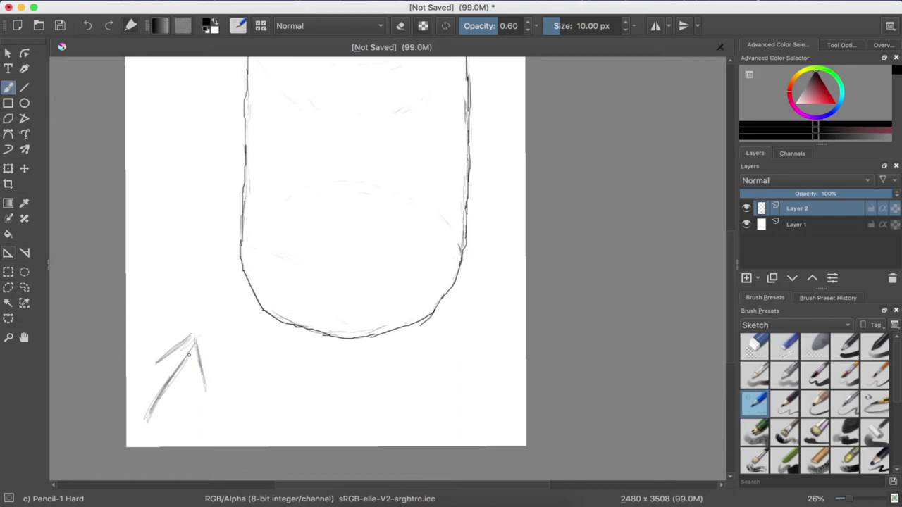
drag(184, 356, 195, 338)
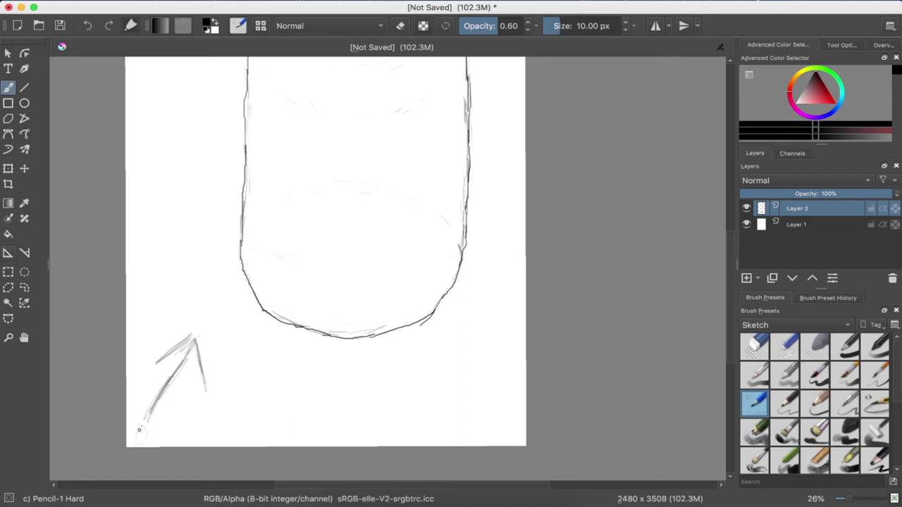
drag(214, 362, 212, 386)
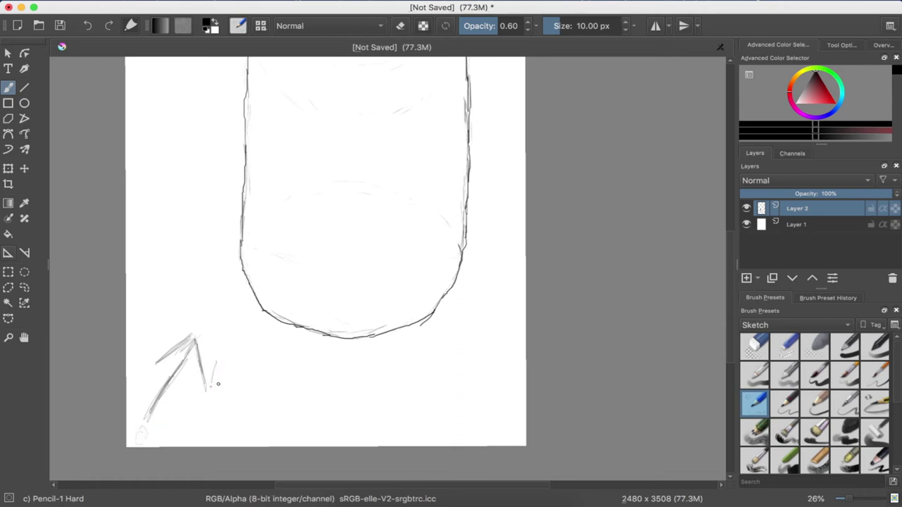
click(215, 353)
scroll(317, 268, up, 3)
Step: Switch to the Pencil-6 Quick Shade brush and shade the capsule's upper-right curve
scroll(317, 267, right, 2)
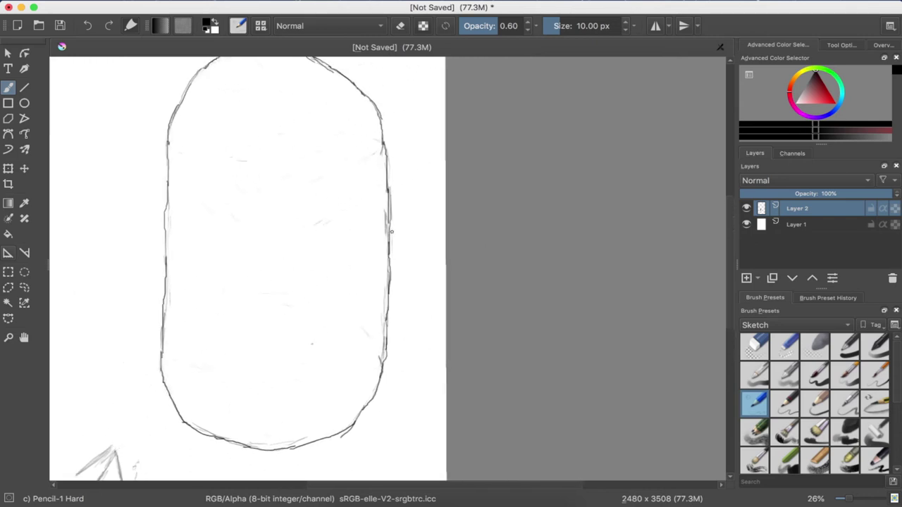
click(755, 430)
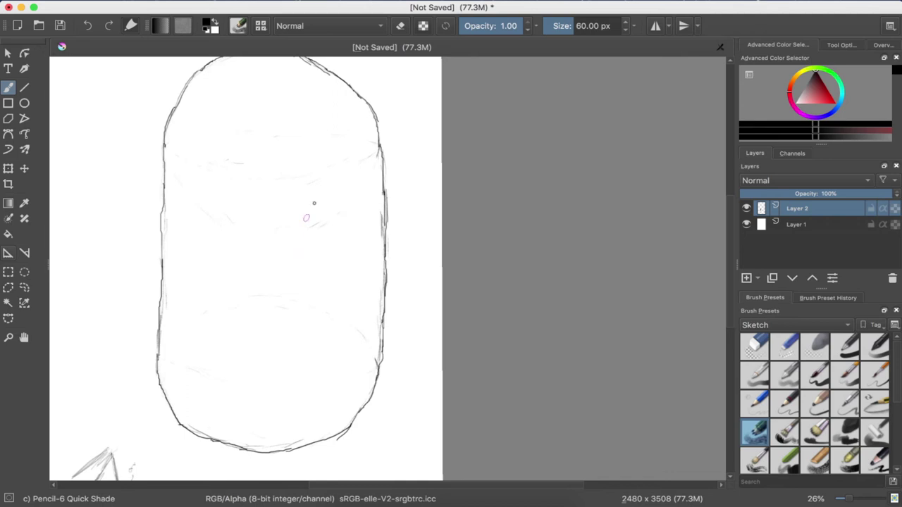
scroll(324, 138, up, 1)
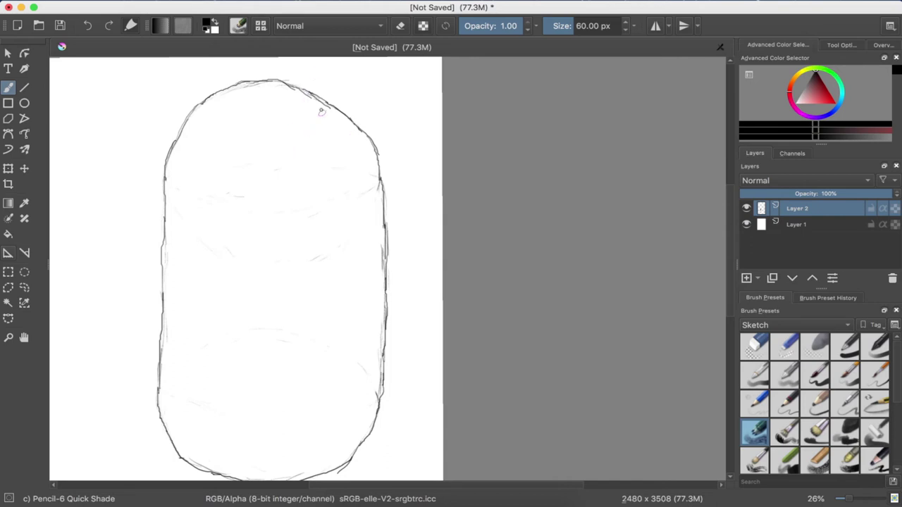
mouse_move(317, 107)
mouse_down()
mouse_move(353, 135)
mouse_move(374, 193)
mouse_up()
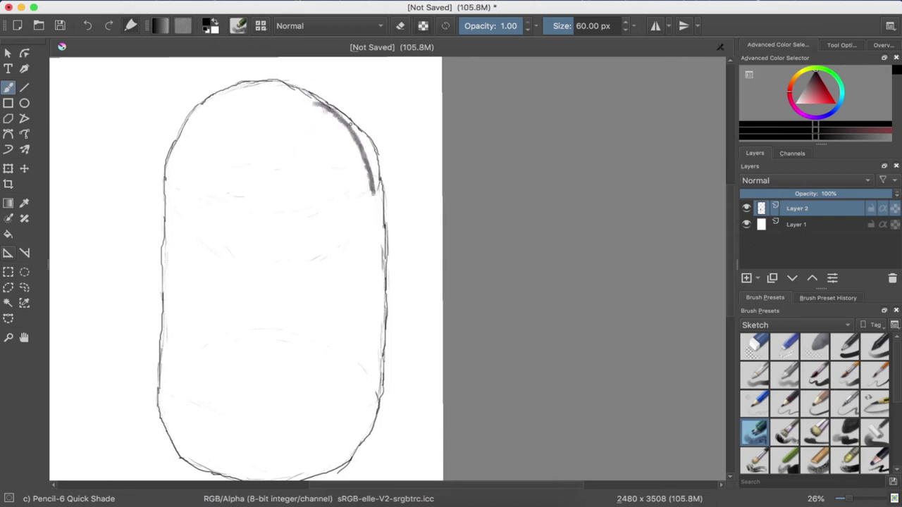
mouse_move(327, 112)
mouse_down()
mouse_move(369, 161)
mouse_move(375, 191)
mouse_up()
mouse_move(358, 138)
mouse_down()
mouse_move(375, 162)
mouse_move(375, 185)
mouse_move(351, 126)
mouse_move(372, 183)
mouse_up()
mouse_move(321, 115)
mouse_down()
mouse_move(347, 130)
mouse_move(368, 181)
mouse_up()
drag(321, 114, 363, 186)
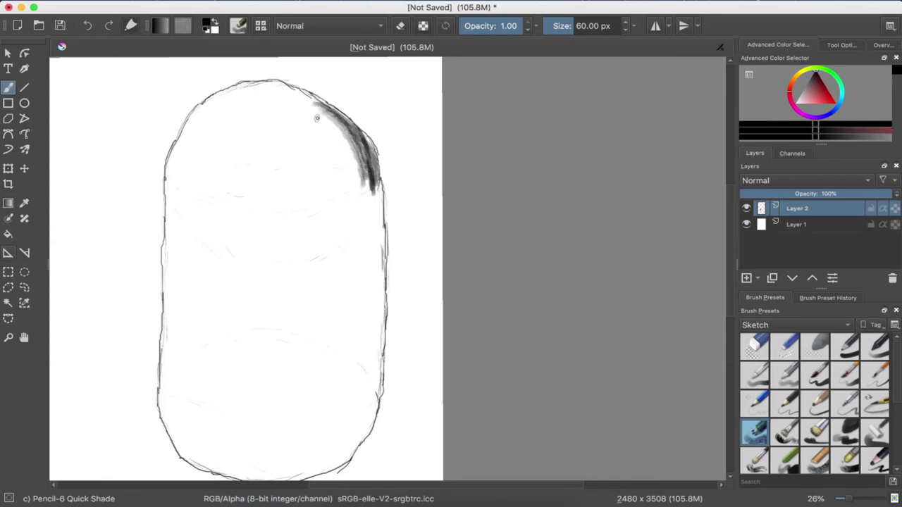
drag(317, 117, 362, 193)
drag(315, 121, 364, 192)
mouse_move(321, 117)
mouse_down()
mouse_move(290, 92)
mouse_move(324, 106)
mouse_move(259, 89)
mouse_move(234, 96)
mouse_up()
Step: Carry the dark shading down the right curve and leftward along the top
mouse_move(290, 94)
mouse_down()
mouse_move(334, 141)
mouse_move(330, 128)
mouse_move(350, 171)
mouse_up()
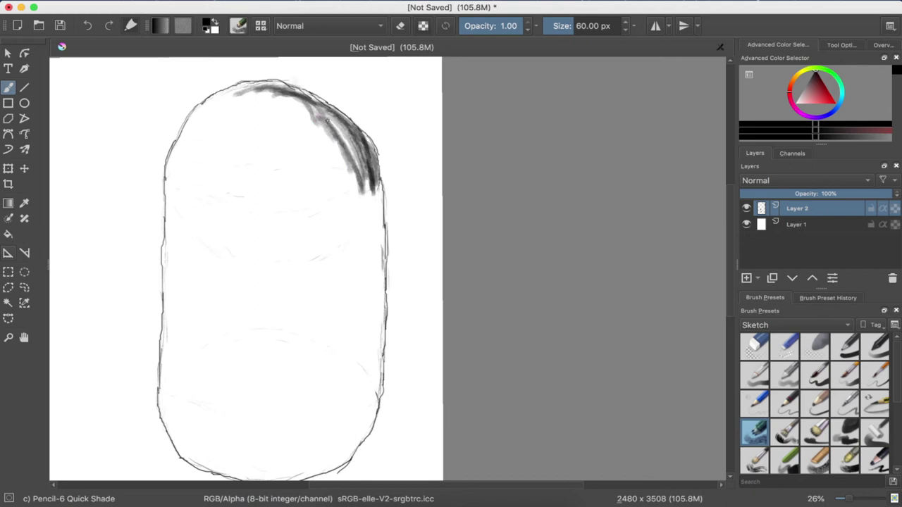
drag(326, 120, 374, 217)
drag(379, 176, 382, 214)
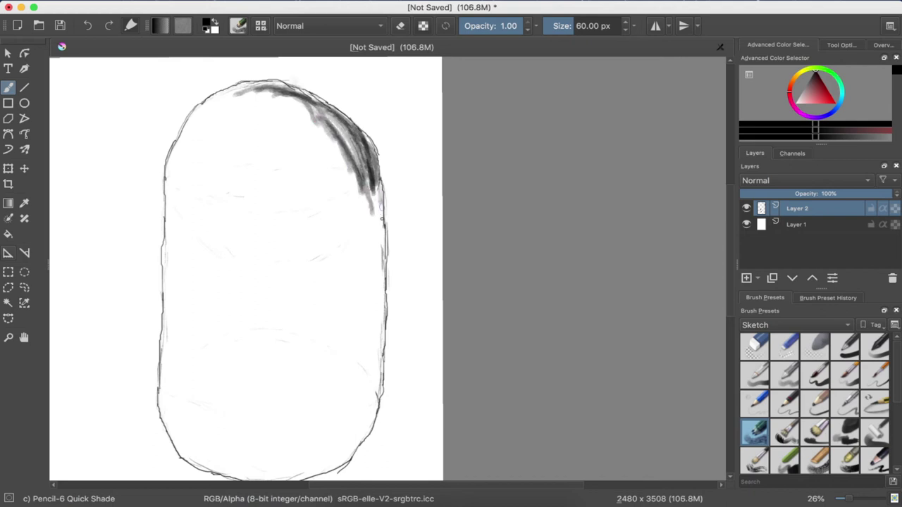
drag(366, 185, 379, 231)
mouse_move(351, 147)
mouse_down()
mouse_move(329, 121)
mouse_move(286, 98)
mouse_move(220, 100)
mouse_move(230, 97)
mouse_up()
mouse_move(284, 90)
mouse_down()
mouse_move(210, 106)
mouse_move(274, 99)
mouse_move(331, 143)
mouse_up()
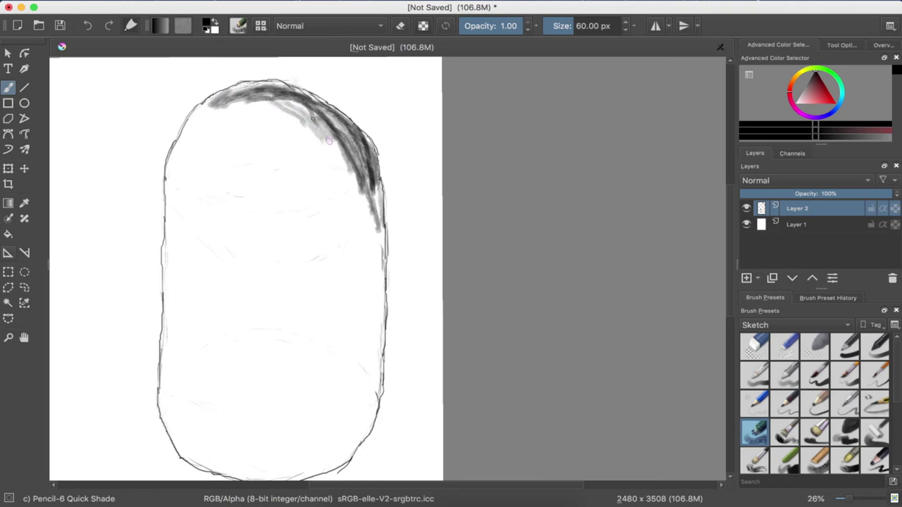
Step: Thicken the dark shading down the capsule's right inner edge
mouse_move(300, 110)
mouse_down()
mouse_move(333, 149)
mouse_move(358, 206)
mouse_up()
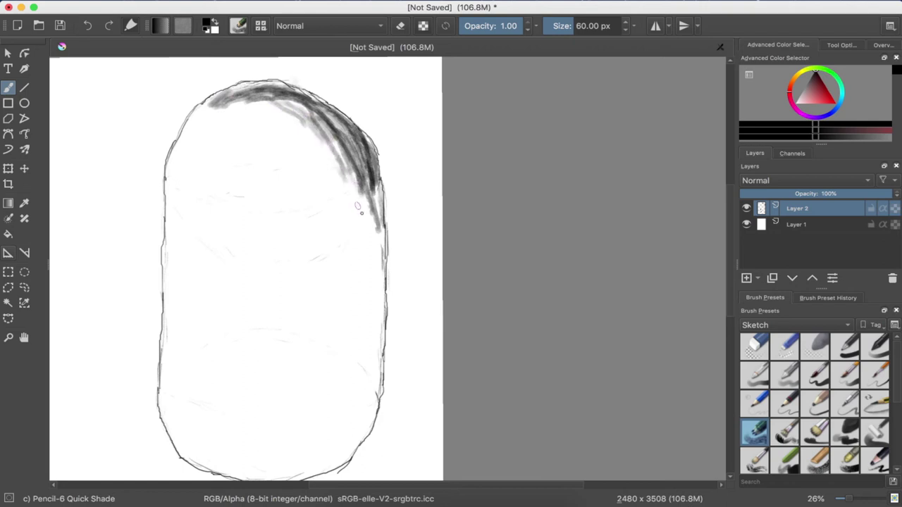
mouse_move(351, 175)
mouse_down()
mouse_move(376, 231)
mouse_move(376, 193)
mouse_move(375, 258)
mouse_up()
mouse_move(375, 214)
mouse_down()
mouse_move(375, 284)
mouse_move(359, 197)
mouse_move(379, 283)
mouse_up()
drag(376, 238, 382, 298)
drag(379, 266, 378, 322)
drag(379, 276, 381, 355)
drag(379, 299, 379, 332)
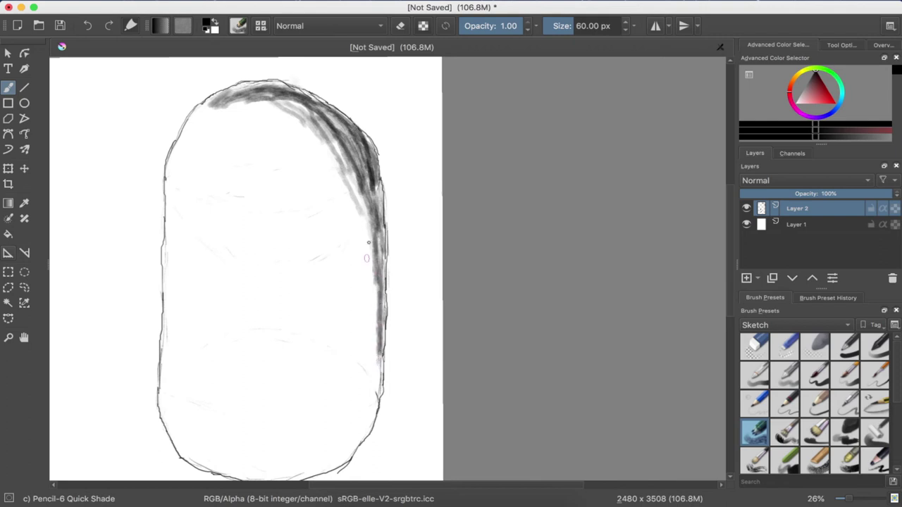
drag(366, 227, 368, 258)
mouse_move(373, 331)
mouse_down()
mouse_move(365, 225)
mouse_move(381, 331)
mouse_up()
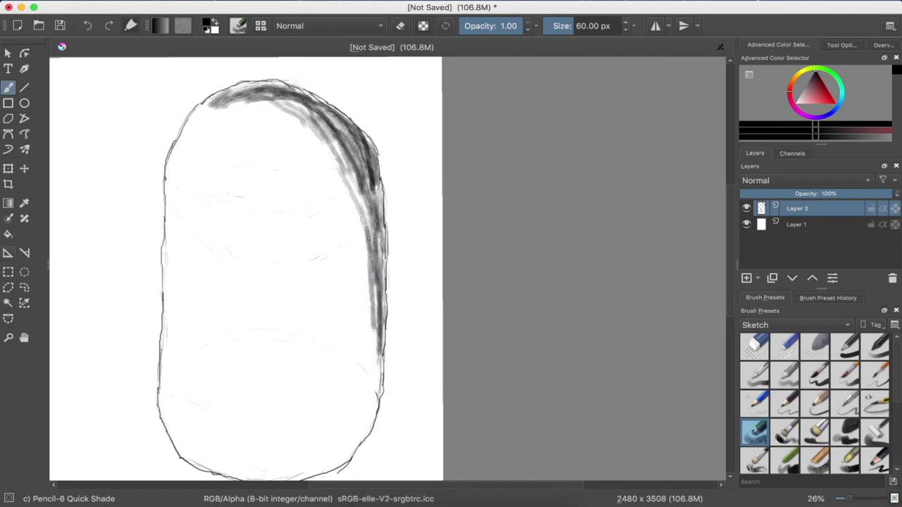
Step: Extend the right-edge shading to the bottom, then add diagonal hatch strokes under the dome
mouse_move(362, 219)
mouse_down()
mouse_move(380, 314)
mouse_move(379, 375)
mouse_up()
drag(376, 313, 378, 355)
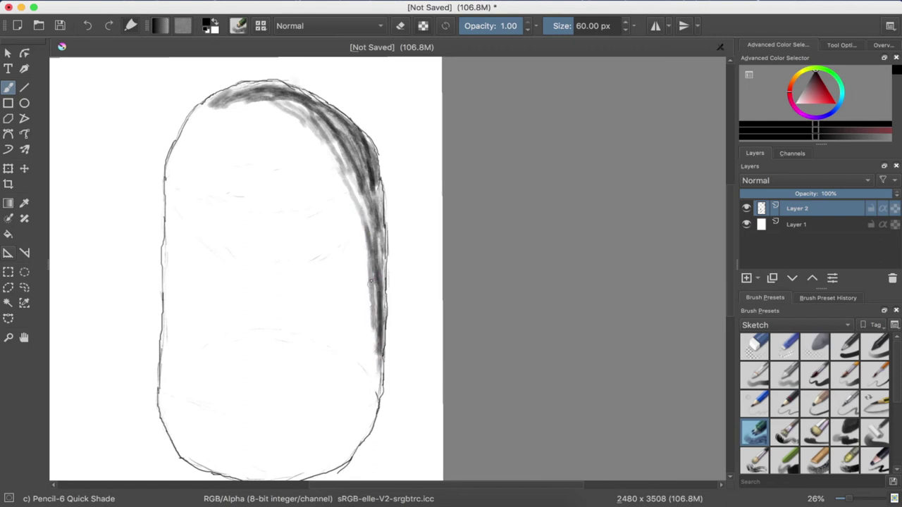
drag(368, 280, 373, 356)
drag(373, 321, 379, 397)
drag(375, 348, 378, 407)
drag(372, 375, 370, 406)
mouse_move(373, 342)
mouse_down()
mouse_move(370, 425)
mouse_move(370, 404)
mouse_move(356, 437)
mouse_up()
drag(373, 398, 356, 445)
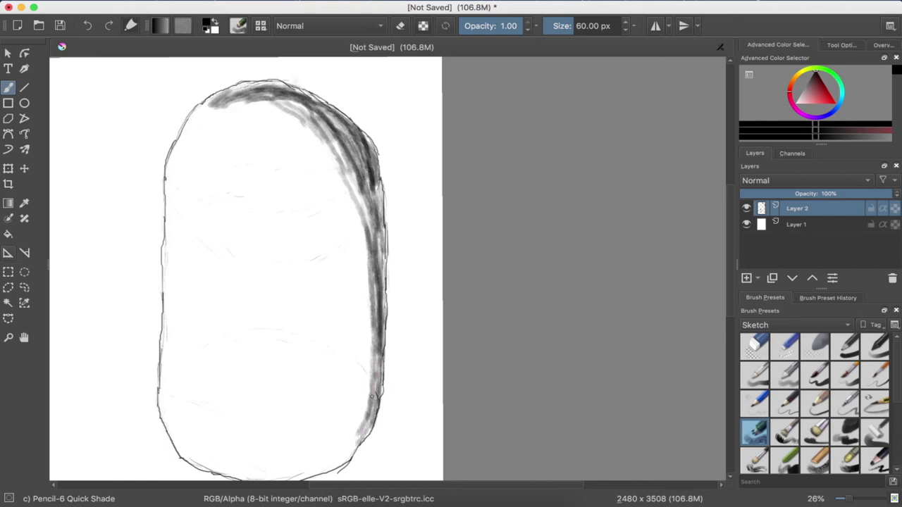
drag(372, 396, 378, 293)
mouse_move(365, 228)
mouse_down()
mouse_move(374, 255)
mouse_move(338, 190)
mouse_up()
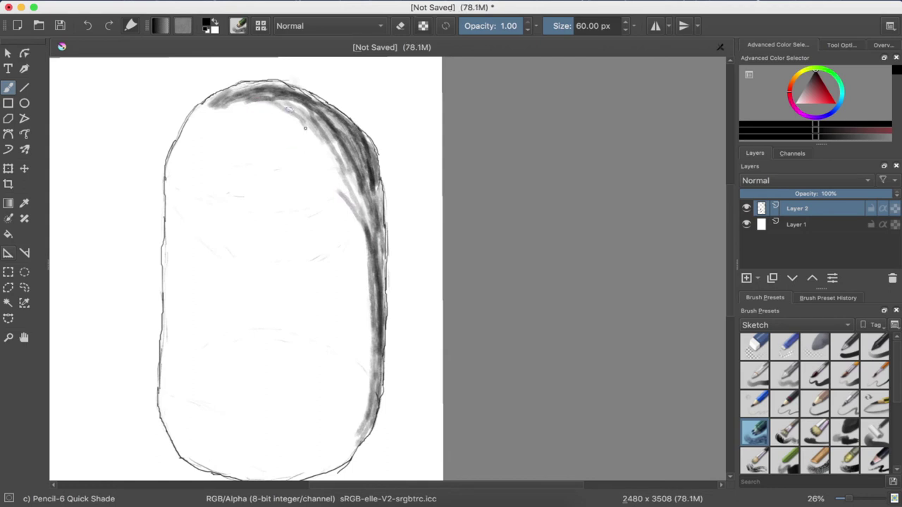
mouse_move(256, 102)
mouse_down()
mouse_move(314, 139)
mouse_move(329, 172)
mouse_up()
mouse_move(294, 128)
mouse_down()
mouse_move(330, 175)
mouse_move(310, 173)
mouse_up()
mouse_move(259, 107)
mouse_down()
mouse_move(285, 166)
mouse_move(243, 170)
mouse_up()
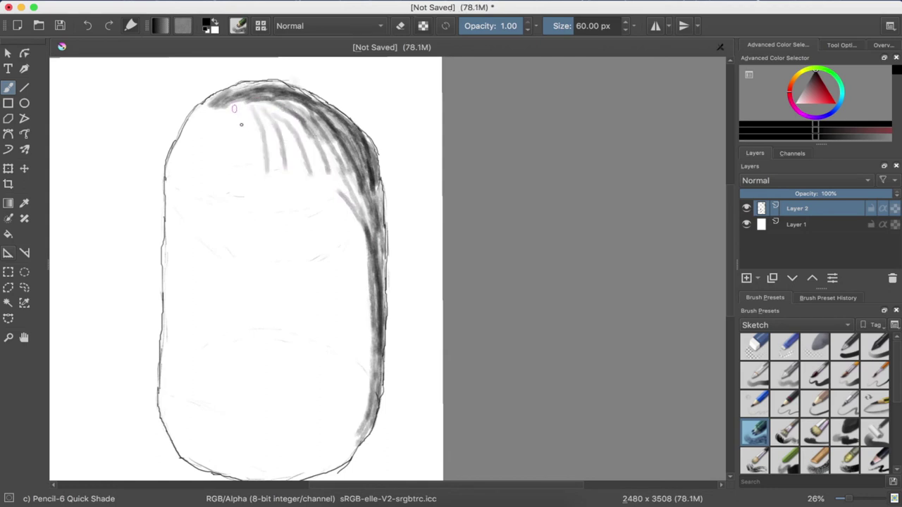
Step: Fill the capsule's dome with short vertical hatch strokes from left to right
drag(216, 111, 210, 152)
mouse_move(211, 117)
mouse_down()
mouse_move(200, 173)
mouse_move(197, 128)
mouse_up()
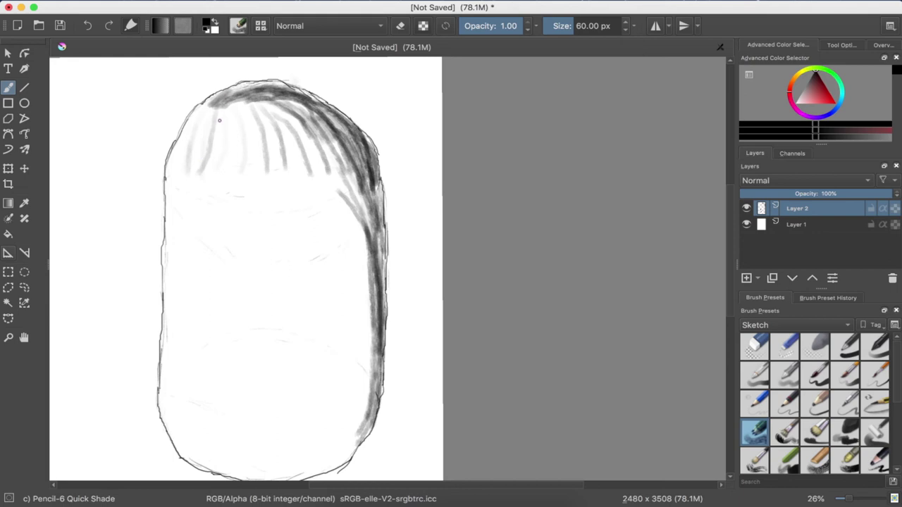
drag(233, 114, 237, 179)
drag(245, 127, 251, 169)
mouse_move(261, 111)
mouse_down()
mouse_move(266, 162)
mouse_move(289, 166)
mouse_up()
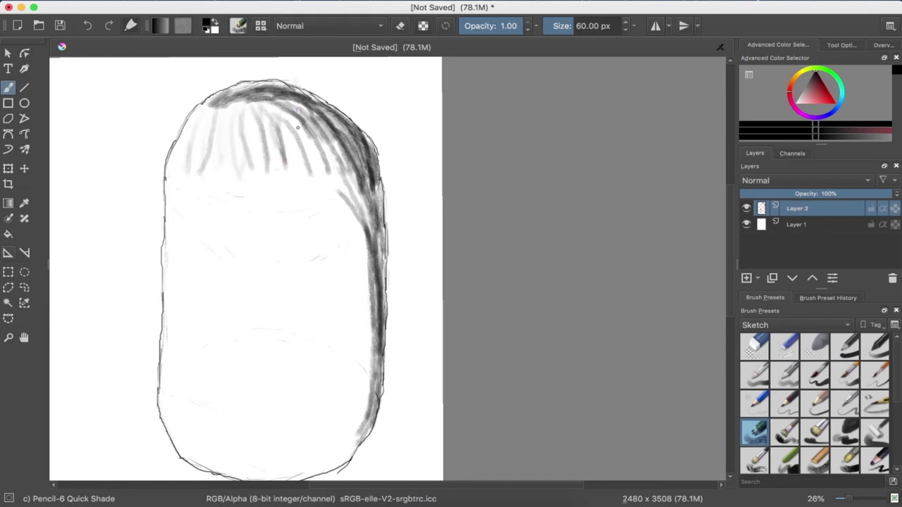
drag(299, 126, 308, 168)
mouse_move(327, 125)
mouse_down()
mouse_move(329, 161)
mouse_move(344, 164)
mouse_up()
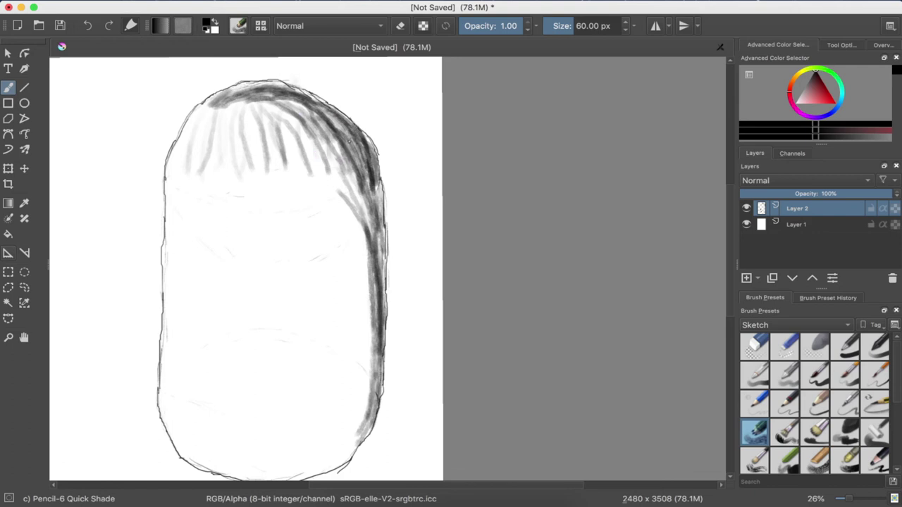
drag(333, 128, 327, 165)
mouse_move(318, 115)
mouse_down()
mouse_move(314, 165)
mouse_move(295, 147)
mouse_up()
drag(294, 104, 291, 153)
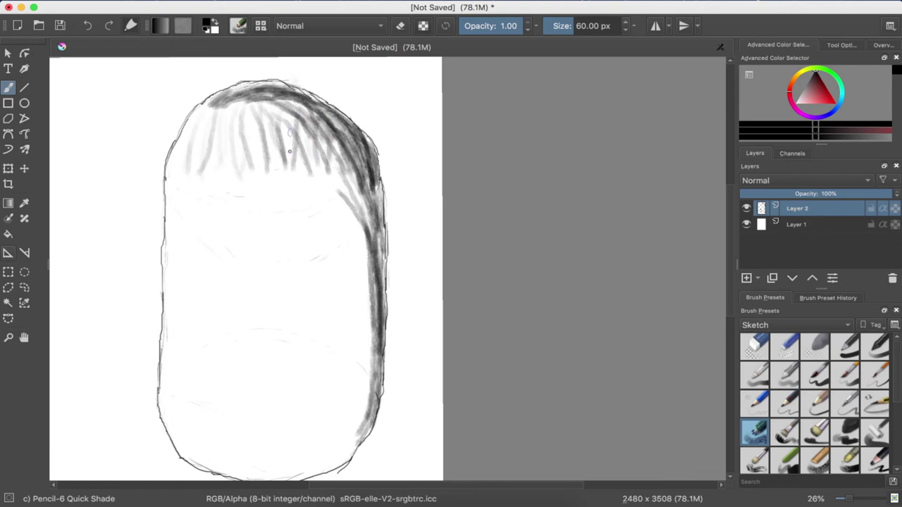
mouse_move(280, 110)
mouse_down()
mouse_move(279, 150)
mouse_move(254, 157)
mouse_up()
mouse_move(229, 104)
mouse_down()
mouse_move(240, 161)
mouse_move(213, 165)
mouse_up()
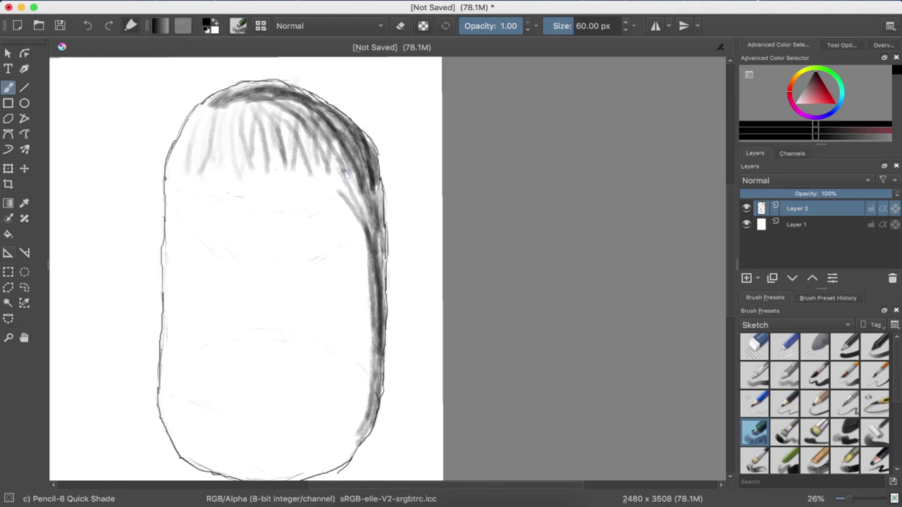
Step: Add dark strokes down the right side to the capsule's lower-right edge
drag(345, 173, 367, 231)
drag(333, 173, 353, 240)
drag(341, 192, 365, 291)
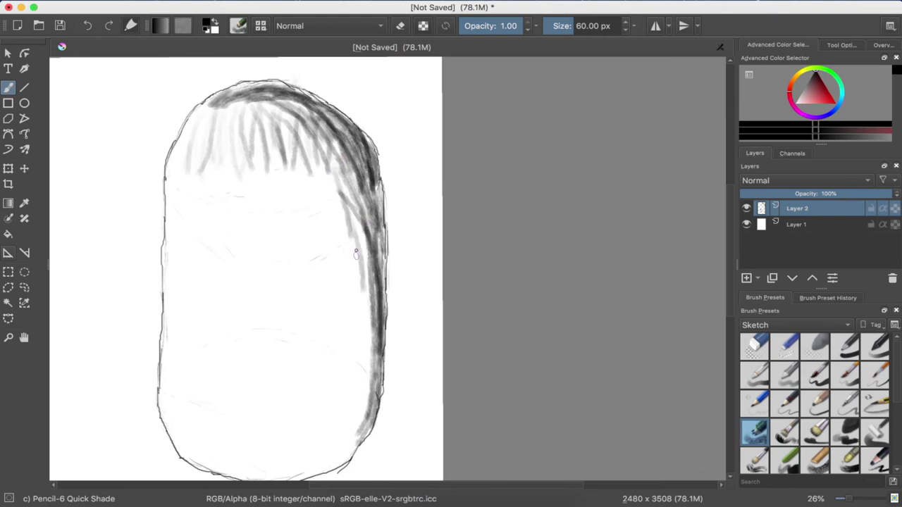
drag(357, 223, 368, 295)
mouse_move(358, 226)
mouse_down()
mouse_move(366, 329)
mouse_move(352, 367)
mouse_move(368, 329)
mouse_move(367, 387)
mouse_up()
drag(369, 331, 355, 444)
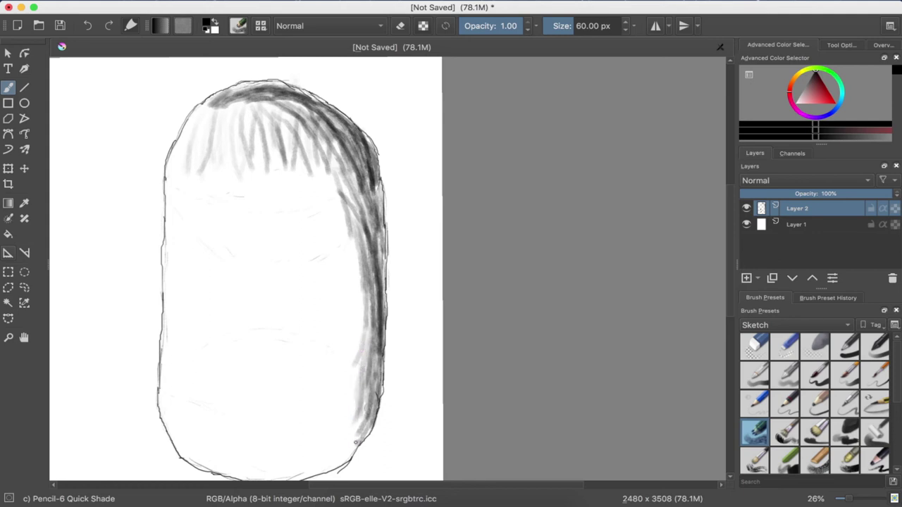
mouse_move(371, 400)
mouse_down()
mouse_move(341, 466)
mouse_move(317, 477)
mouse_up()
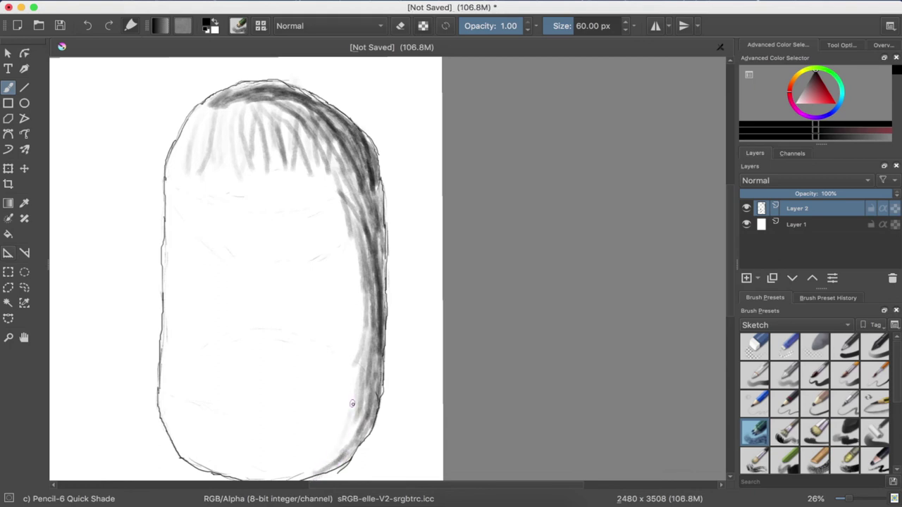
Step: Shade the lower-right edge, building grey pencil strokes up to the upper-right curve
drag(356, 431, 339, 459)
drag(362, 415, 317, 474)
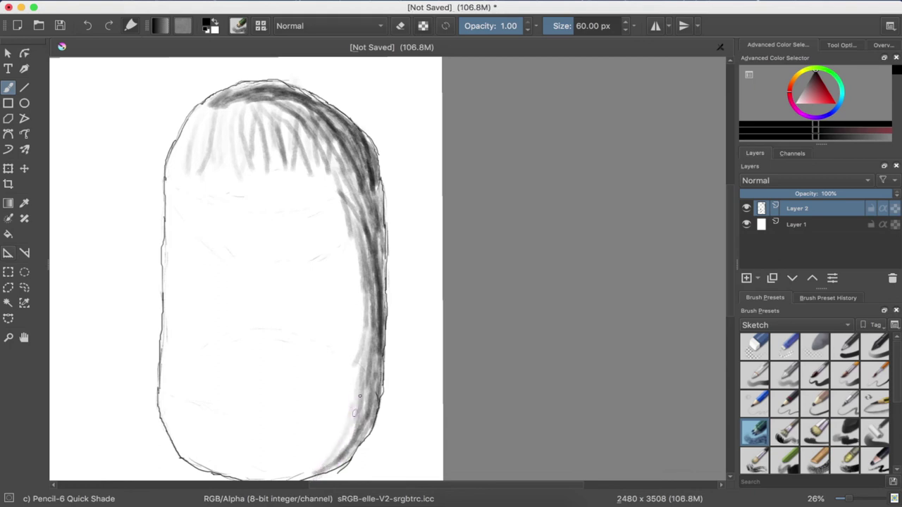
drag(358, 406, 343, 441)
drag(358, 377, 354, 416)
drag(365, 336, 337, 456)
drag(365, 406, 360, 426)
drag(366, 360, 364, 400)
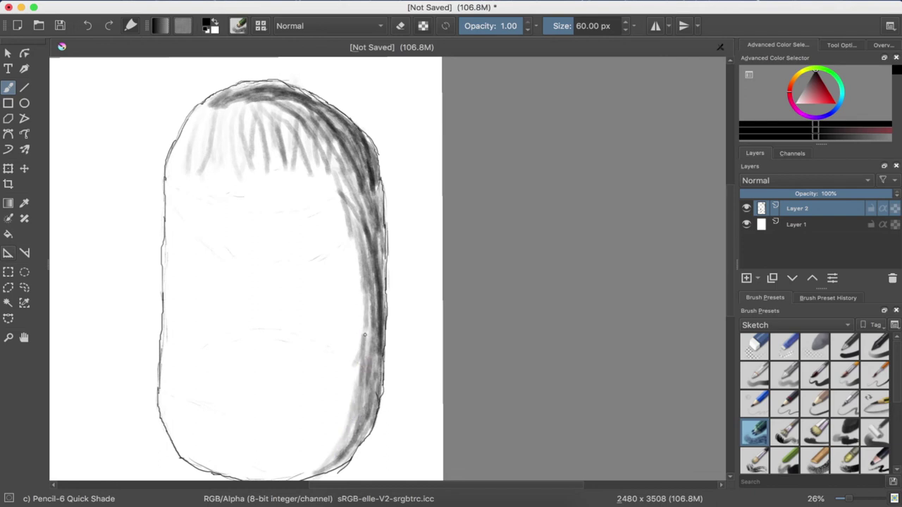
mouse_move(365, 329)
mouse_down()
mouse_move(362, 363)
mouse_move(367, 307)
mouse_move(357, 258)
mouse_up()
drag(366, 289, 349, 217)
mouse_move(335, 187)
mouse_down()
mouse_move(358, 219)
mouse_move(338, 183)
mouse_up()
drag(364, 211, 353, 190)
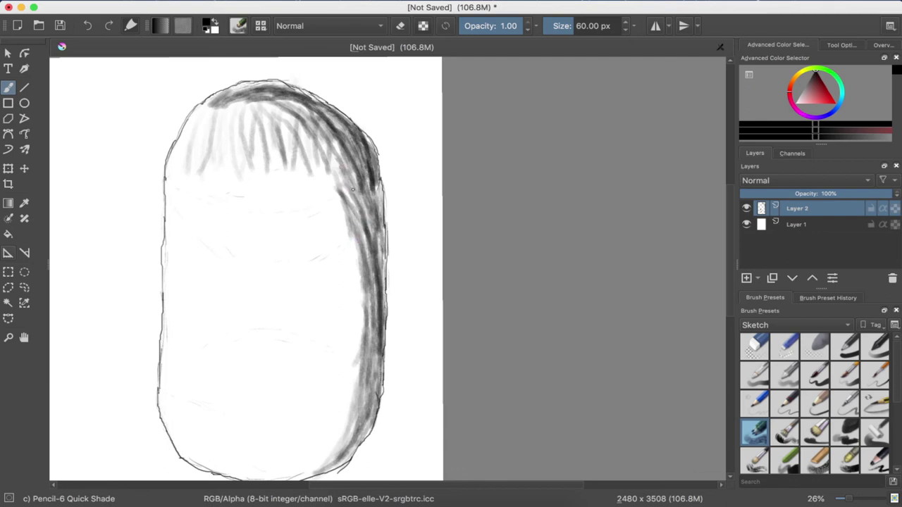
mouse_move(330, 141)
mouse_down()
mouse_move(356, 175)
mouse_move(293, 110)
mouse_move(273, 104)
mouse_move(317, 120)
mouse_move(351, 200)
mouse_move(338, 172)
mouse_up()
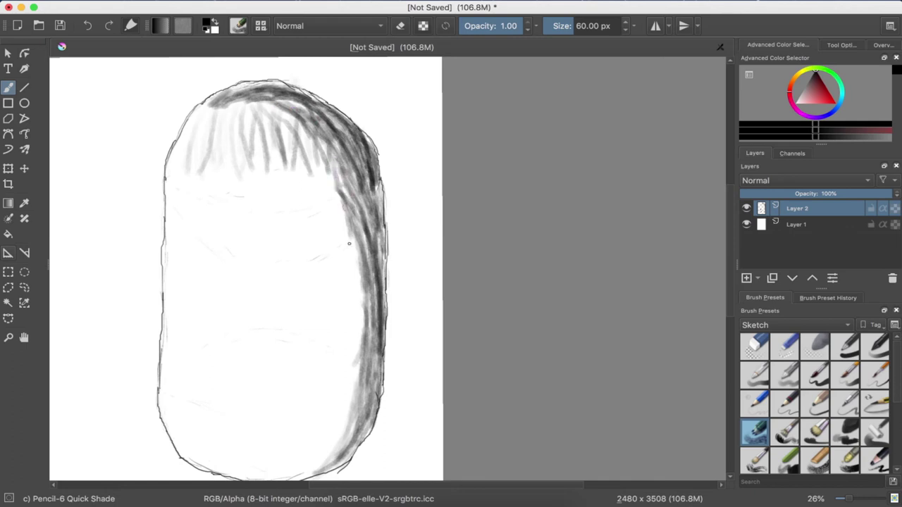
Step: Thicken the grey shading down the right edge and at the lower right
drag(345, 235, 351, 270)
mouse_move(351, 216)
mouse_down()
mouse_move(360, 283)
mouse_move(360, 264)
mouse_move(353, 325)
mouse_up()
drag(360, 280, 355, 365)
drag(360, 312, 353, 383)
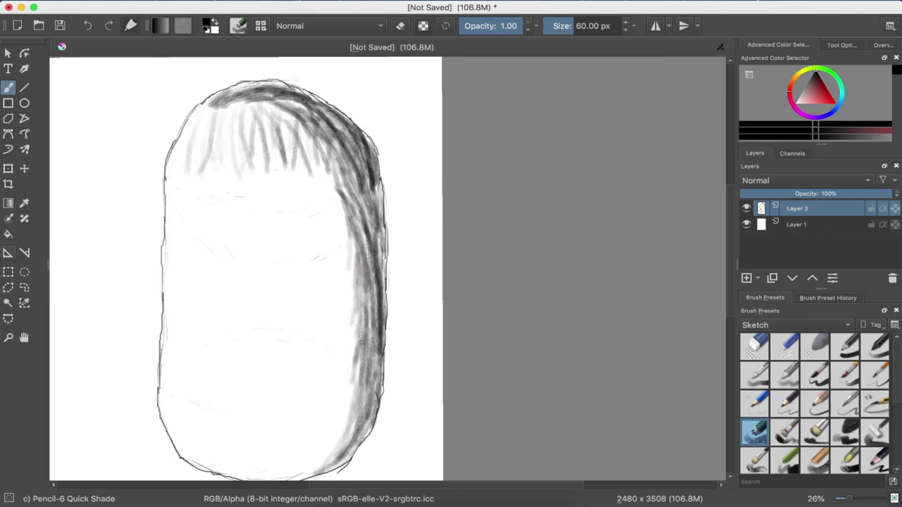
mouse_move(358, 338)
mouse_down()
mouse_move(348, 416)
mouse_move(335, 437)
mouse_up()
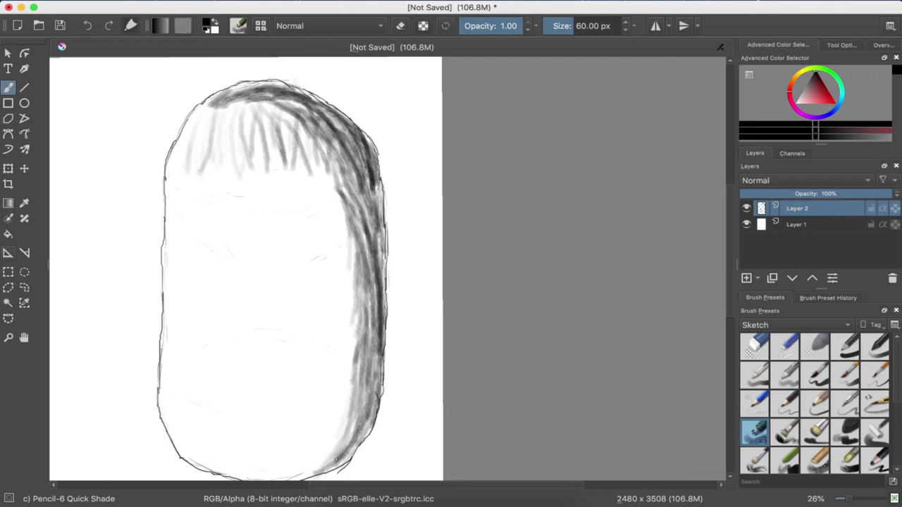
mouse_move(337, 457)
mouse_down()
mouse_move(350, 413)
mouse_move(345, 429)
mouse_up()
drag(316, 471, 345, 422)
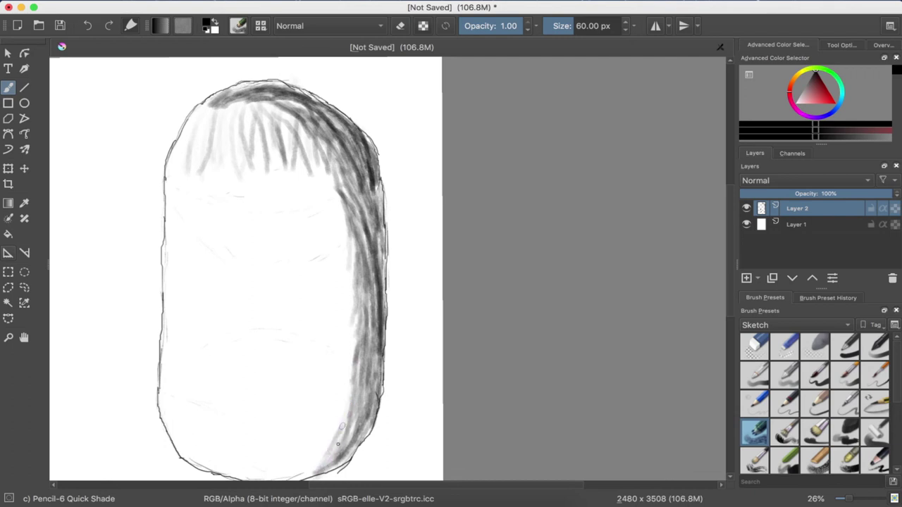
drag(340, 458, 352, 422)
mouse_move(335, 454)
mouse_down()
mouse_move(352, 389)
mouse_move(356, 251)
mouse_up()
drag(358, 310, 333, 177)
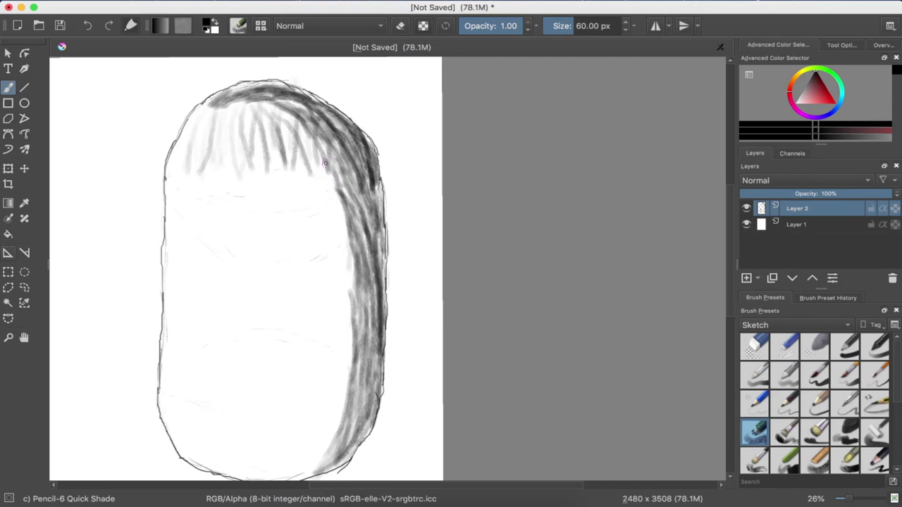
Step: Extend the right-edge shading down to the capsule's bottom-right curve
drag(325, 163, 342, 230)
mouse_move(334, 198)
mouse_down()
mouse_move(347, 262)
mouse_move(343, 324)
mouse_up()
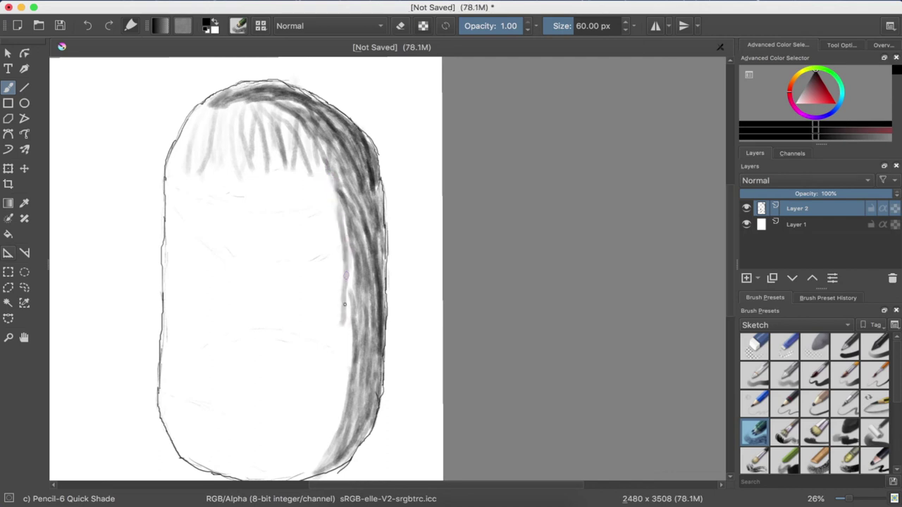
mouse_move(347, 256)
mouse_down()
mouse_move(339, 361)
mouse_move(348, 366)
mouse_move(347, 330)
mouse_move(335, 423)
mouse_up()
drag(342, 364, 329, 427)
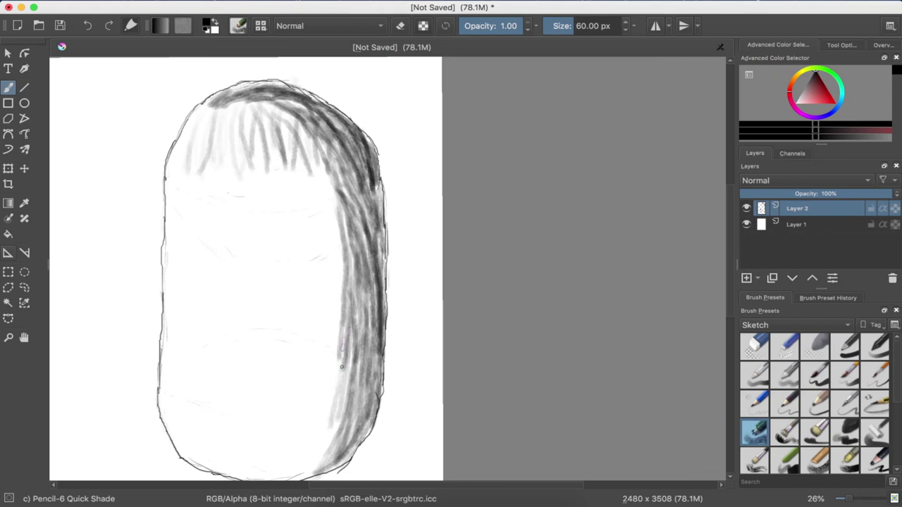
drag(345, 346, 335, 393)
drag(339, 391, 323, 448)
drag(342, 399, 307, 481)
drag(329, 435, 335, 398)
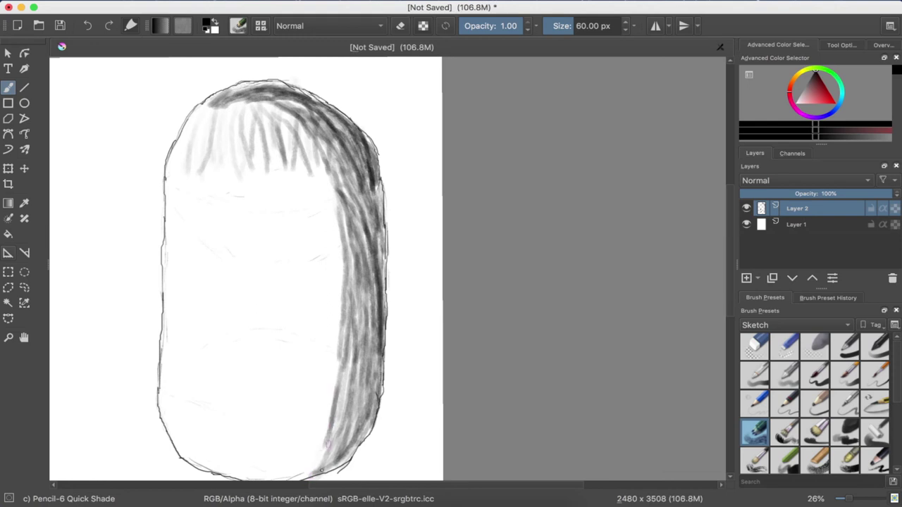
mouse_move(313, 477)
mouse_down()
mouse_move(336, 420)
mouse_move(342, 360)
mouse_up()
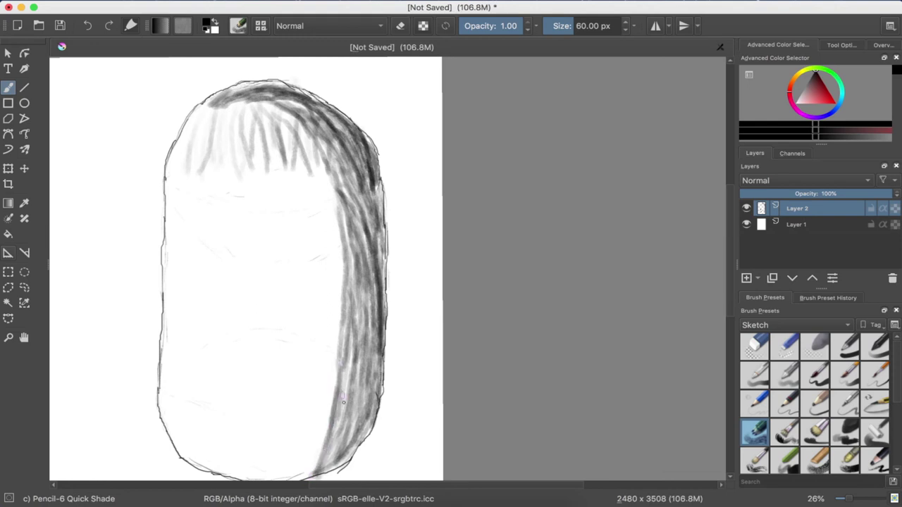
drag(354, 317, 351, 378)
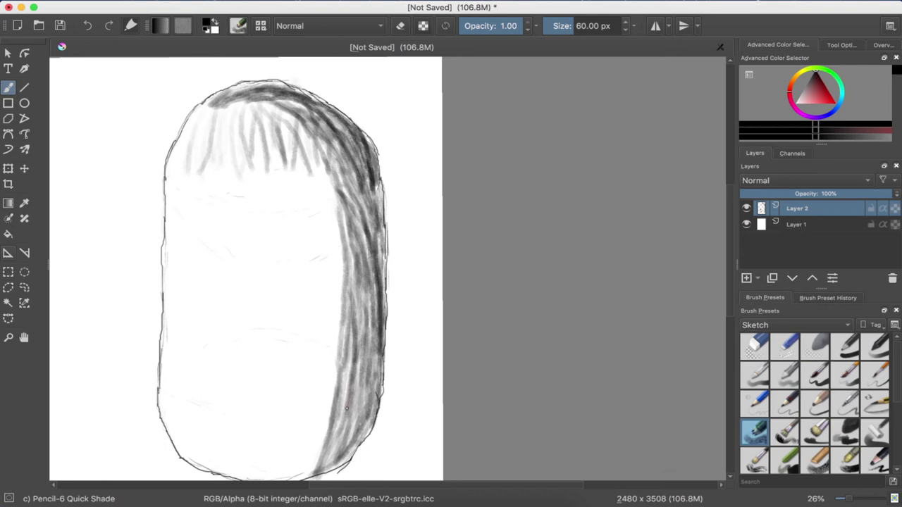
mouse_move(355, 410)
mouse_down()
mouse_move(342, 451)
mouse_move(368, 309)
mouse_move(371, 344)
mouse_up()
Step: Darken the outer right edge near the top and around the top curve
drag(367, 294, 368, 363)
mouse_move(362, 249)
mouse_down()
mouse_move(369, 296)
mouse_move(375, 188)
mouse_move(381, 228)
mouse_up()
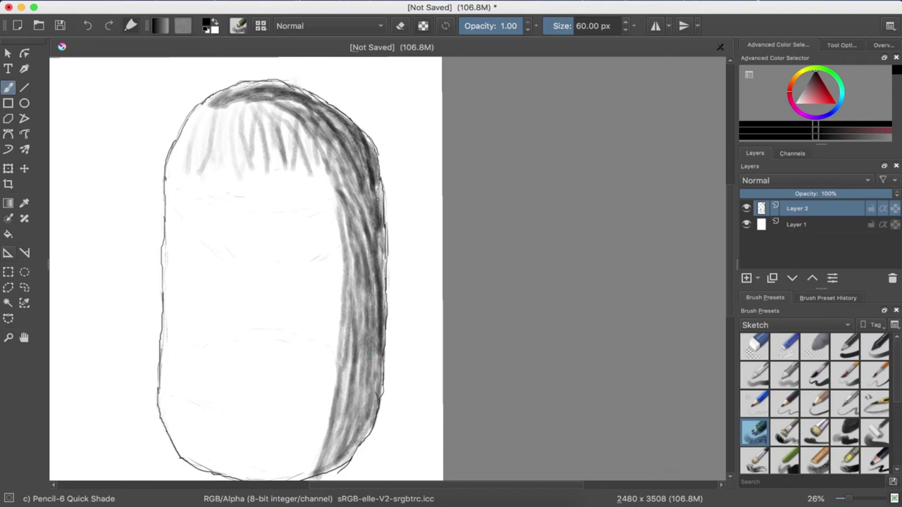
drag(379, 193, 381, 220)
drag(375, 188, 373, 203)
mouse_move(378, 272)
mouse_down()
mouse_move(363, 207)
mouse_move(371, 237)
mouse_up()
mouse_move(364, 195)
mouse_down()
mouse_move(371, 234)
mouse_move(381, 214)
mouse_up()
drag(375, 179, 381, 205)
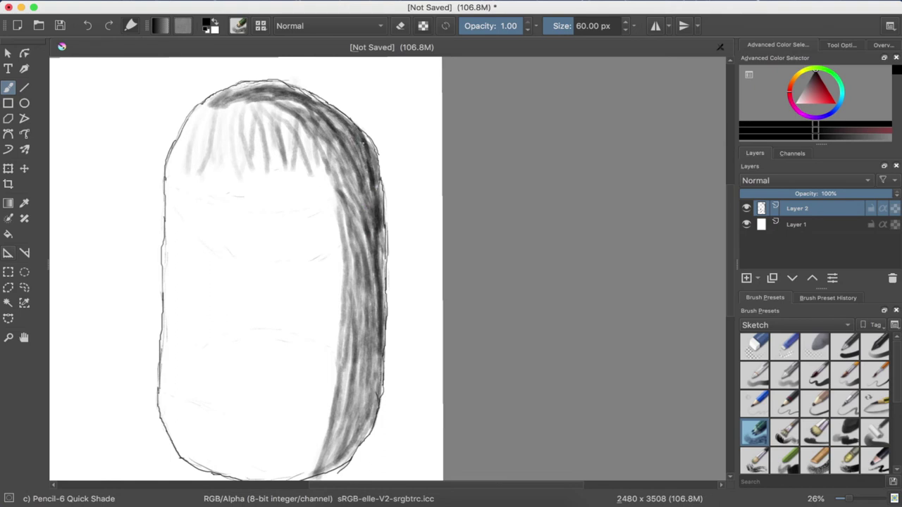
drag(363, 136, 377, 162)
drag(331, 116, 343, 142)
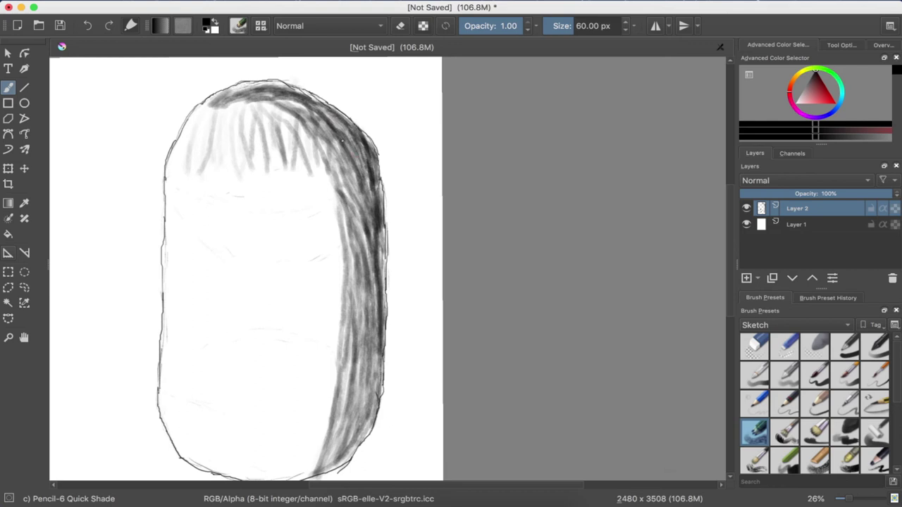
mouse_move(287, 104)
mouse_down()
mouse_move(327, 139)
mouse_move(351, 185)
mouse_move(350, 219)
mouse_up()
Step: Hatch darker strokes down the whole right side and up the shaded band
drag(337, 168, 347, 296)
drag(349, 183, 370, 279)
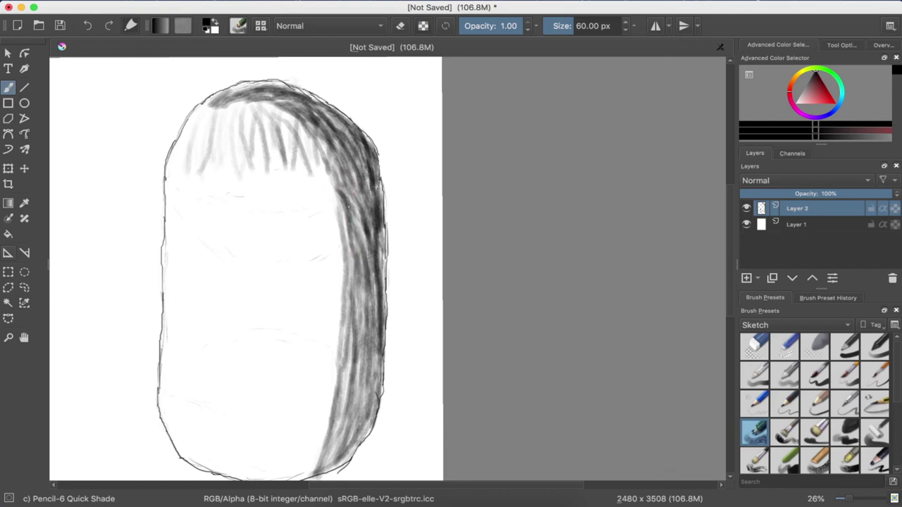
drag(351, 199, 365, 188)
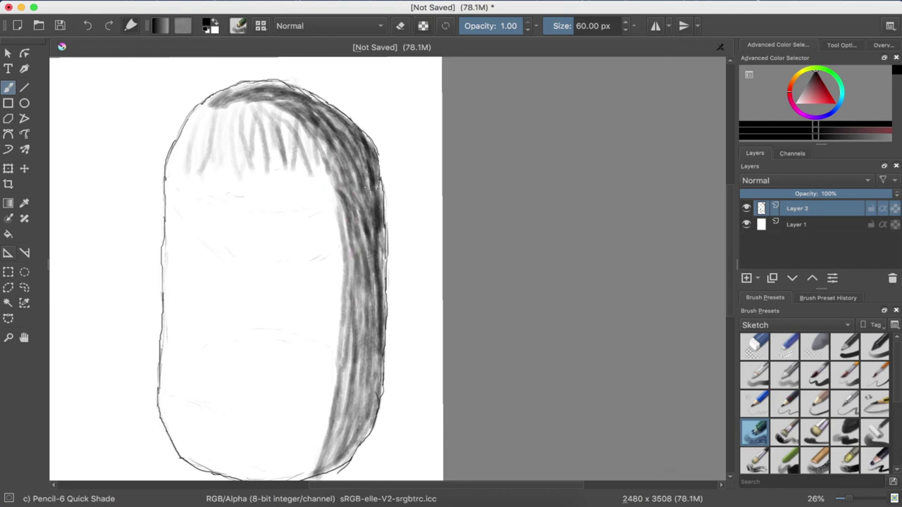
drag(370, 229, 351, 178)
mouse_move(364, 239)
mouse_down()
mouse_move(352, 177)
mouse_move(363, 296)
mouse_move(343, 402)
mouse_up()
mouse_move(353, 365)
mouse_down()
mouse_move(316, 465)
mouse_move(325, 420)
mouse_up()
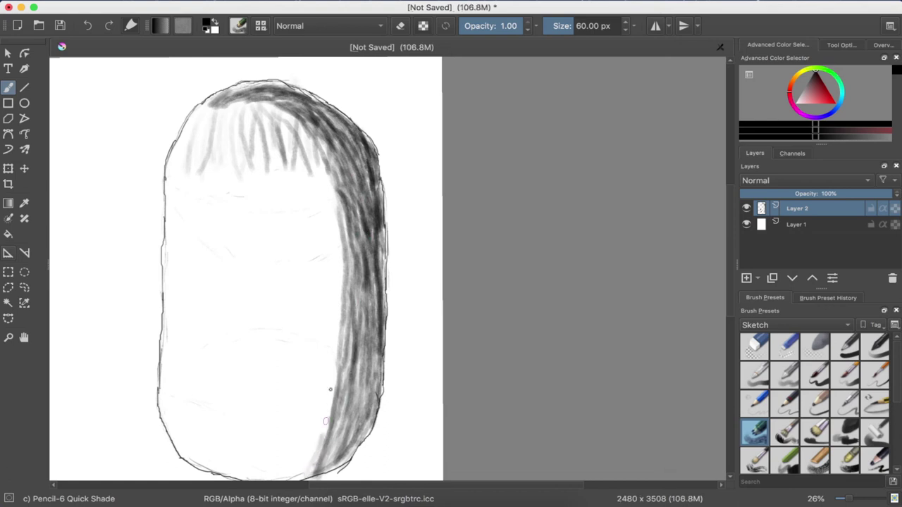
drag(313, 459, 331, 384)
drag(319, 432, 329, 337)
drag(331, 399, 328, 245)
drag(346, 342, 331, 213)
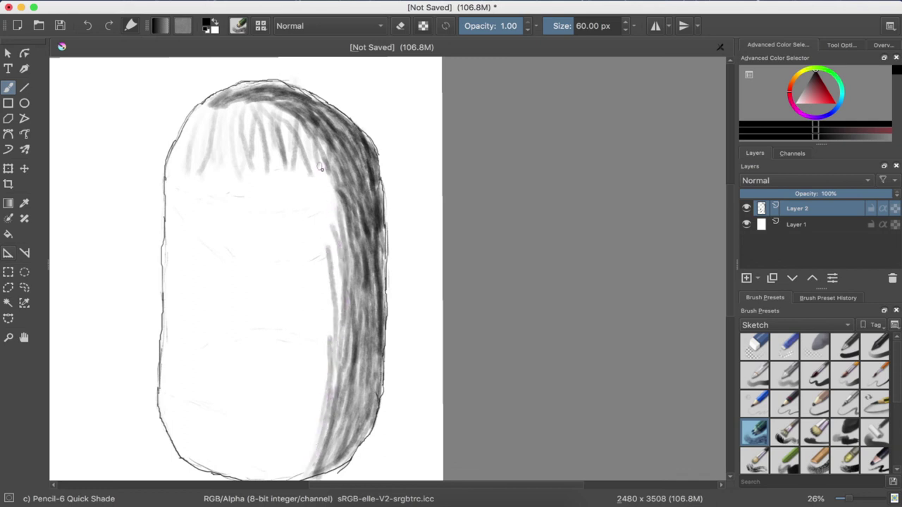
Step: Darken the shaded band's inner edge, carrying it up toward the top curve
drag(320, 168, 339, 227)
drag(340, 275, 330, 206)
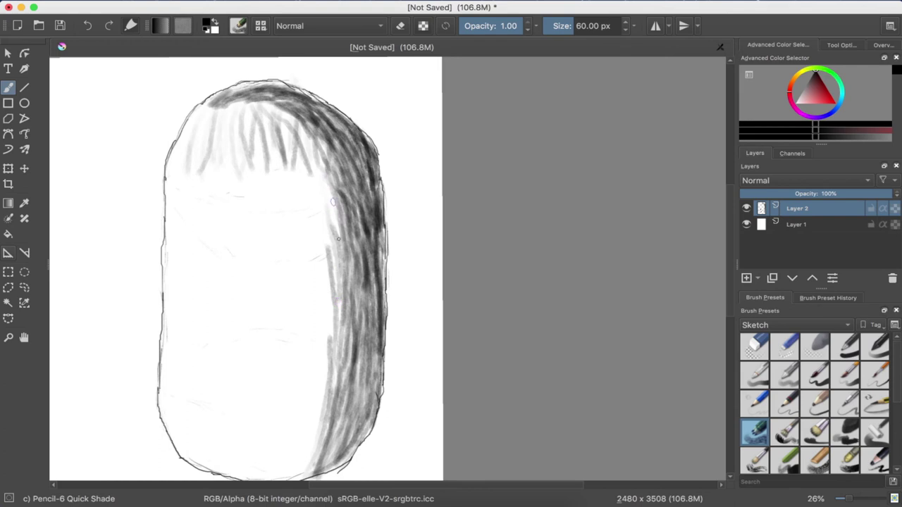
mouse_move(340, 273)
mouse_down()
mouse_move(327, 182)
mouse_move(328, 262)
mouse_up()
drag(324, 183, 338, 288)
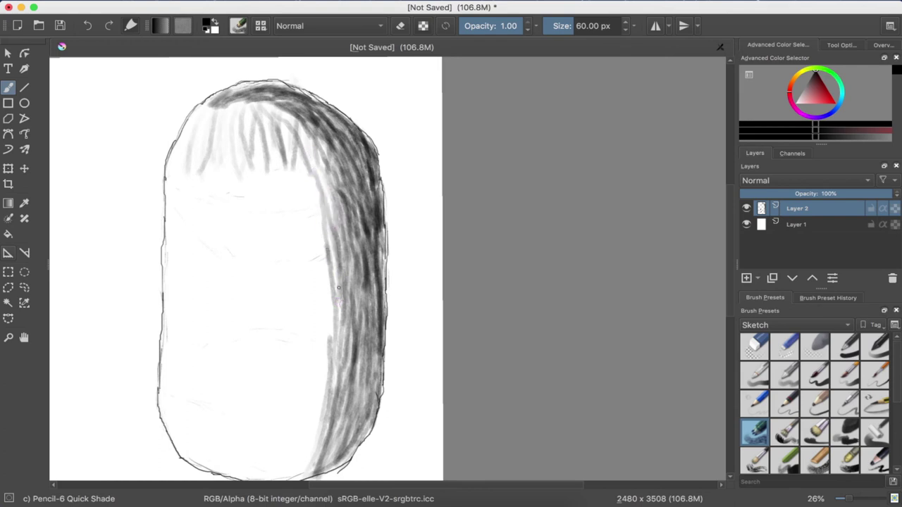
drag(317, 164, 333, 246)
drag(320, 178, 339, 352)
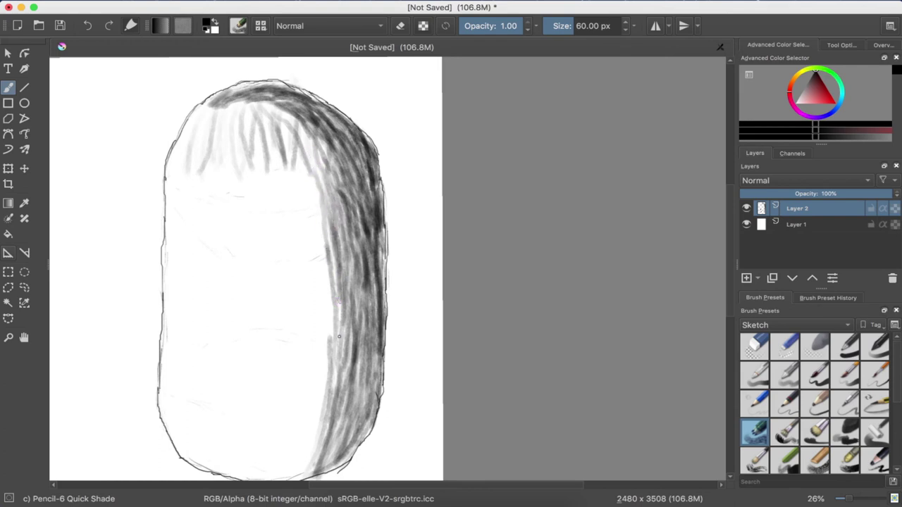
drag(332, 384, 339, 321)
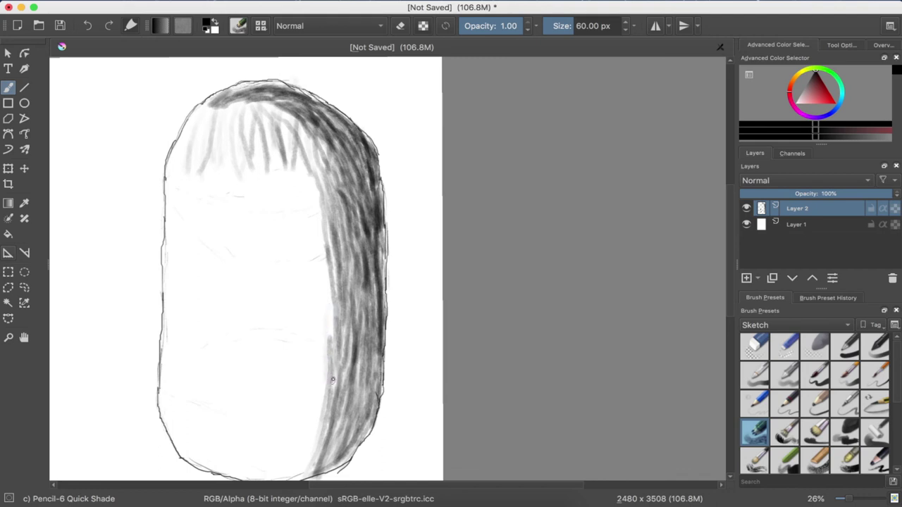
mouse_move(327, 364)
mouse_down()
mouse_move(326, 254)
mouse_move(311, 148)
mouse_move(372, 199)
mouse_up()
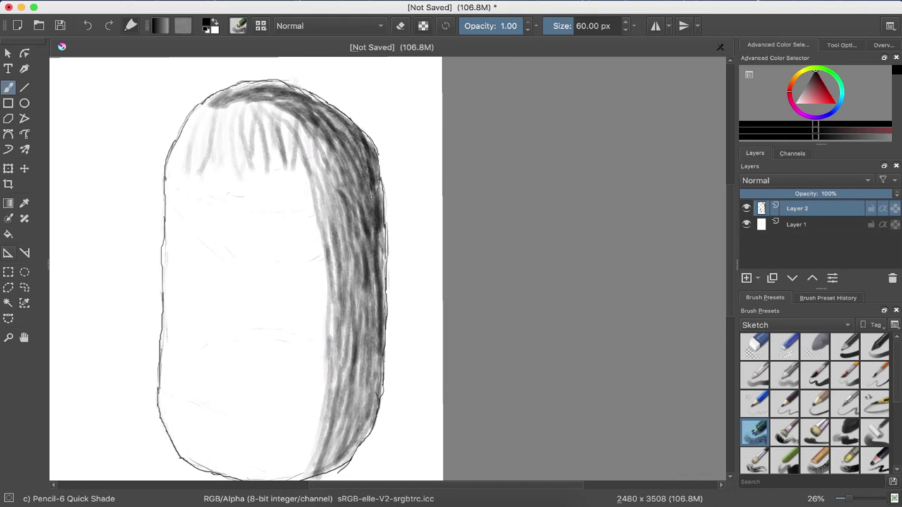
mouse_move(355, 159)
mouse_down()
mouse_move(368, 194)
mouse_move(290, 102)
mouse_move(221, 120)
mouse_up()
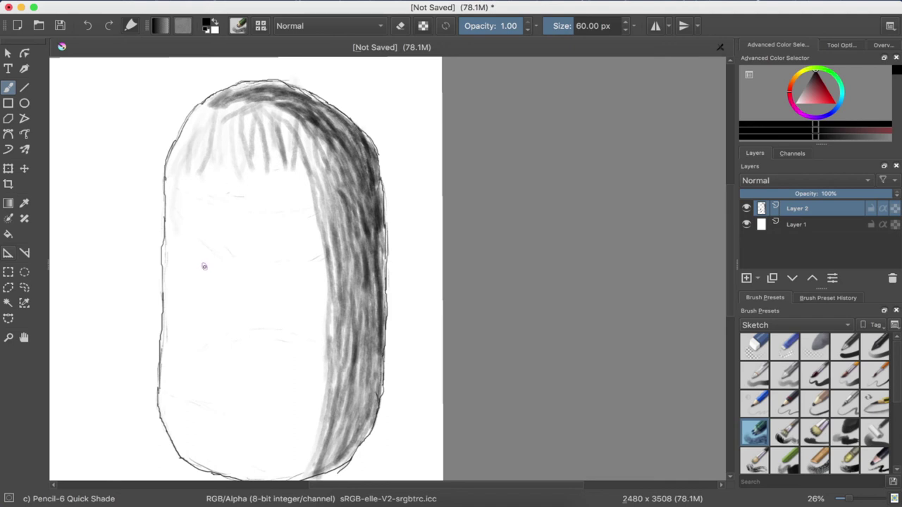
Step: Deepen the dark band's inner edge with pencil strokes down to the bottom curve
scroll(204, 266, down, 3)
scroll(208, 252, down, 1)
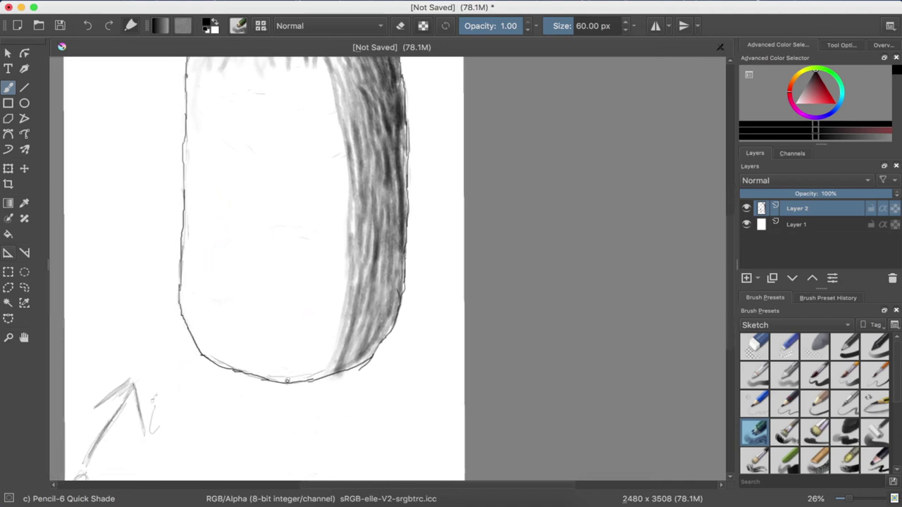
mouse_move(287, 381)
mouse_down()
mouse_move(322, 342)
mouse_move(361, 204)
mouse_up()
mouse_move(358, 269)
mouse_down()
mouse_move(336, 345)
mouse_move(316, 364)
mouse_move(336, 335)
mouse_up()
drag(316, 367, 353, 247)
drag(345, 318, 354, 245)
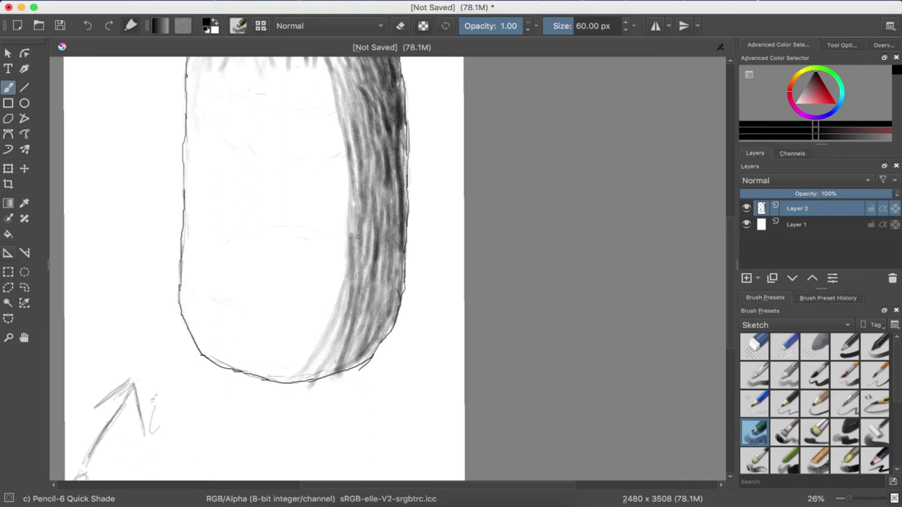
drag(356, 280, 346, 189)
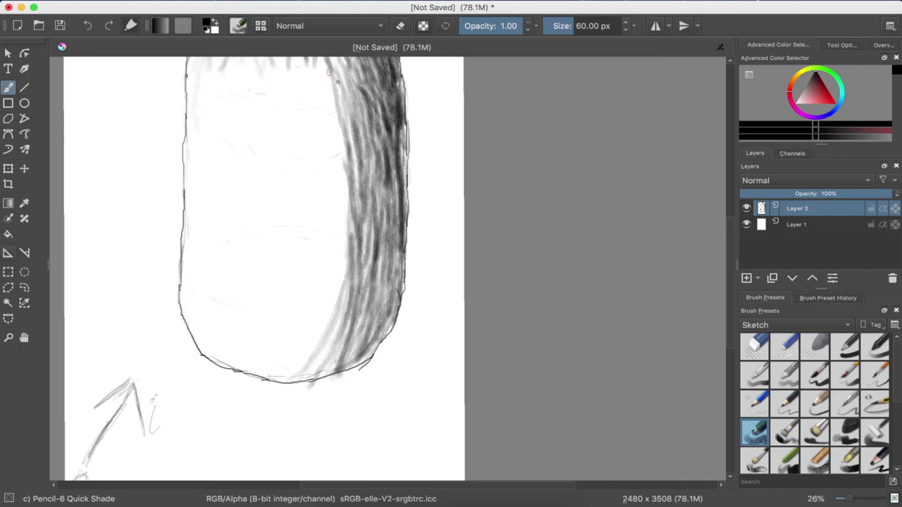
mouse_move(338, 82)
mouse_down()
mouse_move(357, 156)
mouse_move(358, 246)
mouse_move(321, 339)
mouse_up()
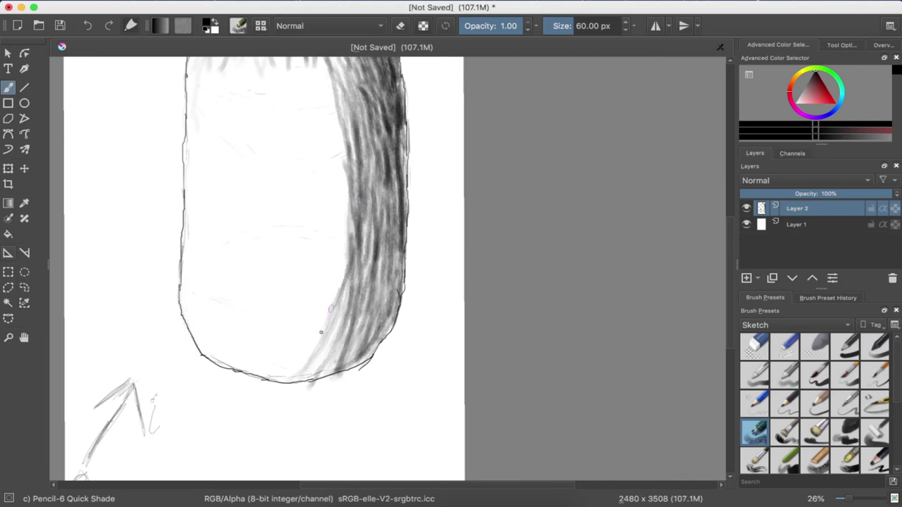
mouse_move(291, 379)
mouse_down()
mouse_move(321, 354)
mouse_move(348, 275)
mouse_up()
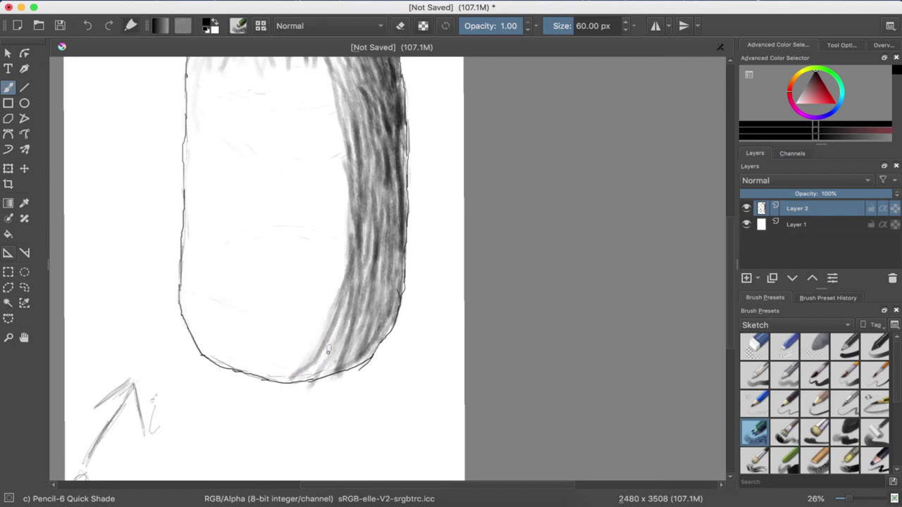
drag(318, 370, 359, 255)
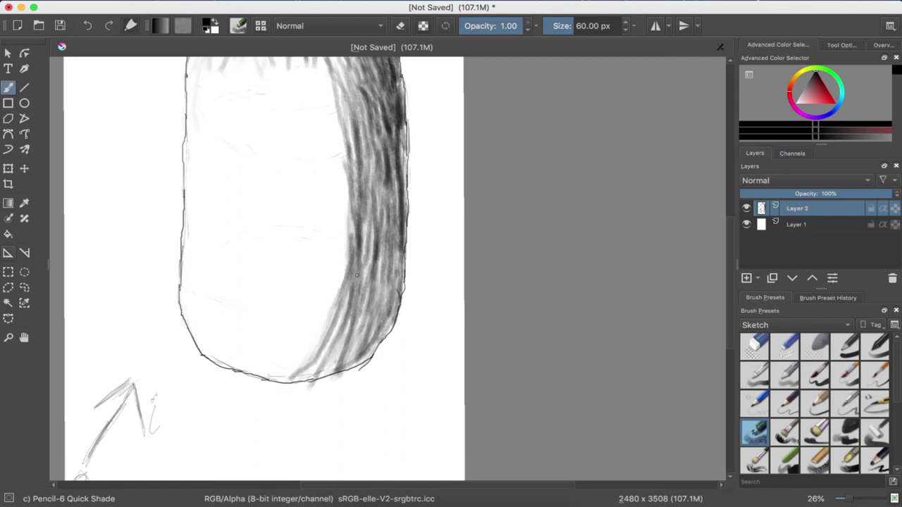
scroll(357, 268, up, 2)
Step: Add faint hatching and cross-hatching across the capsule's top and upper left
scroll(356, 239, up, 2)
scroll(355, 211, up, 1)
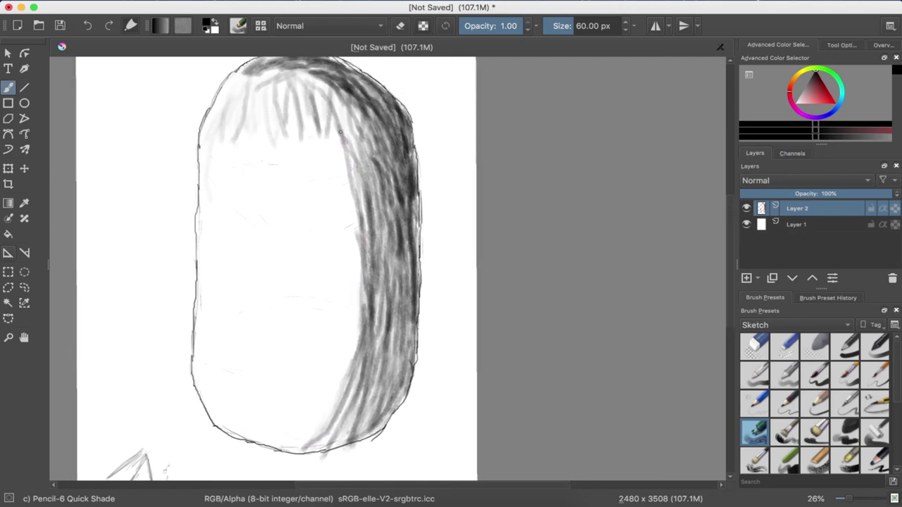
mouse_move(340, 132)
mouse_down()
mouse_move(354, 164)
mouse_move(314, 97)
mouse_up()
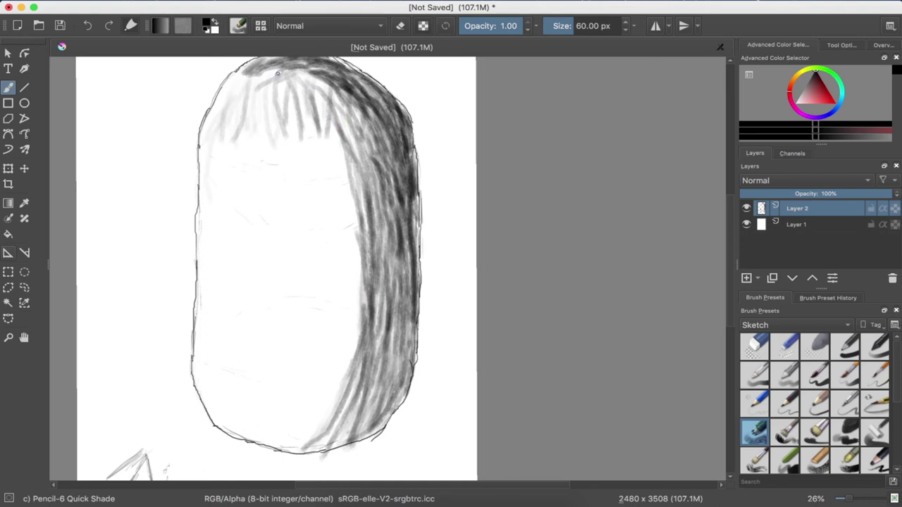
drag(248, 86, 207, 139)
drag(221, 107, 208, 152)
mouse_move(279, 93)
mouse_down()
mouse_move(257, 121)
mouse_move(300, 95)
mouse_move(286, 111)
mouse_move(293, 128)
mouse_move(333, 99)
mouse_move(320, 126)
mouse_up()
mouse_move(321, 95)
mouse_down()
mouse_move(266, 134)
mouse_move(286, 83)
mouse_move(244, 121)
mouse_up()
mouse_move(259, 87)
mouse_down()
mouse_move(236, 114)
mouse_move(225, 100)
mouse_move(243, 76)
mouse_move(208, 137)
mouse_move(251, 74)
mouse_move(228, 88)
mouse_move(239, 75)
mouse_move(206, 139)
mouse_up()
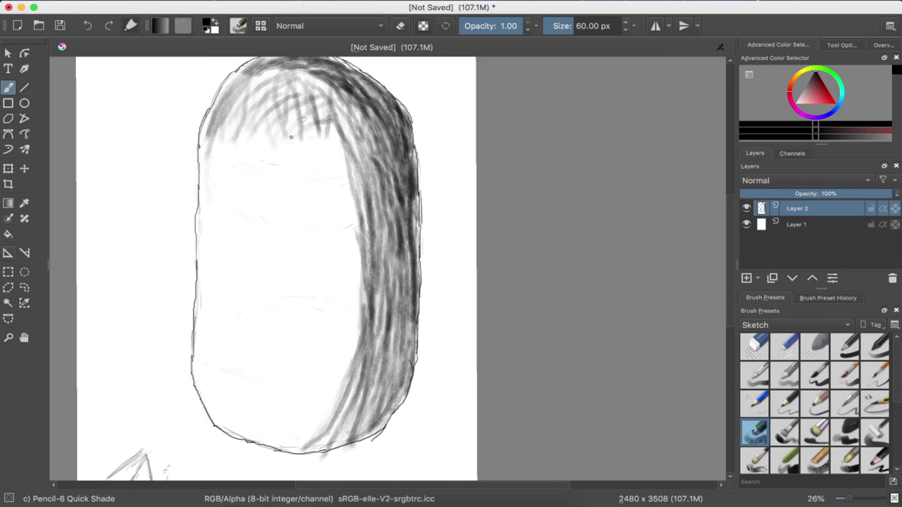
Step: Darken the top-right strokes, then add a dark eye spot and short mouth stroke
drag(326, 116, 311, 134)
drag(239, 191, 234, 213)
drag(203, 332, 243, 333)
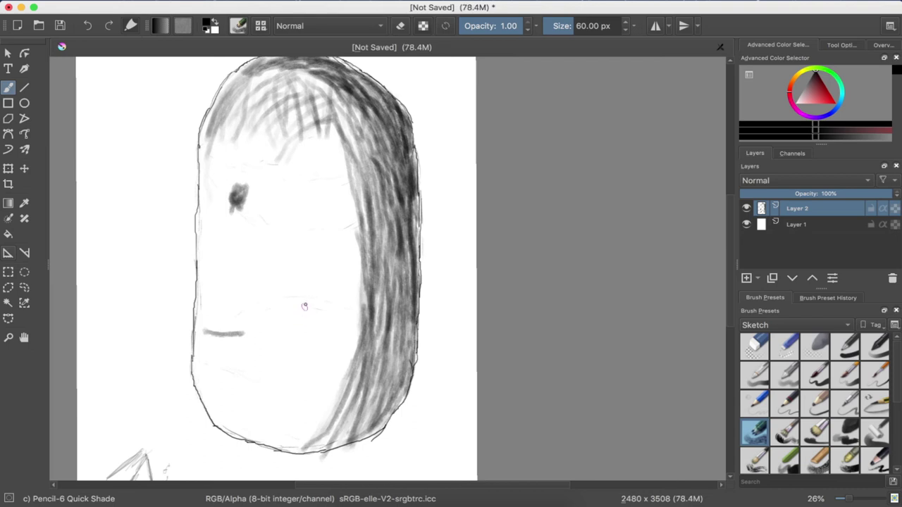
Step: Undo the face marks and draw long faint strands down the capsule's right side
key(ctrl+z)
key(ctrl+z)
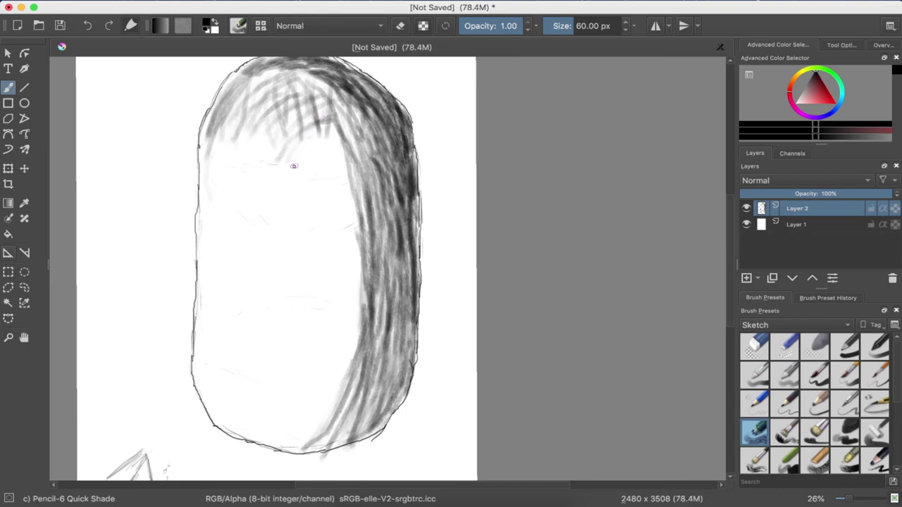
drag(317, 124, 339, 190)
drag(328, 131, 354, 209)
drag(319, 106, 355, 236)
mouse_move(329, 141)
mouse_down()
mouse_move(348, 274)
mouse_move(295, 445)
mouse_up()
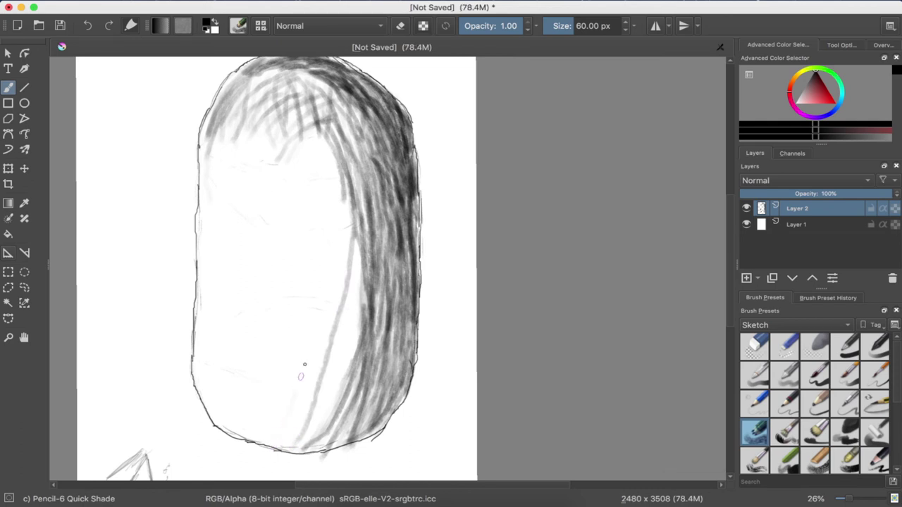
mouse_move(304, 365)
mouse_down()
mouse_move(320, 204)
mouse_move(297, 121)
mouse_move(331, 204)
mouse_move(331, 321)
mouse_move(289, 438)
mouse_move(322, 314)
mouse_up()
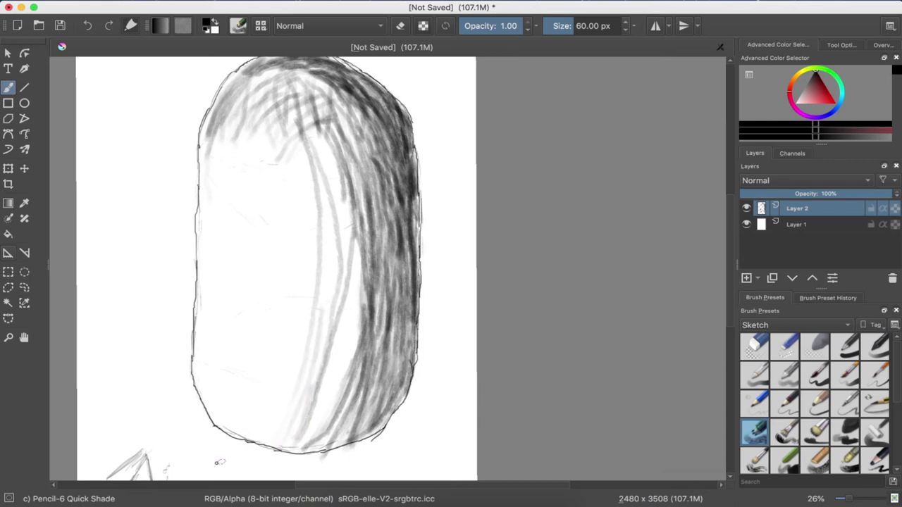
Step: Undo and redo the last stroke, then darken the top and lower-right hatching
key(ctrl+z)
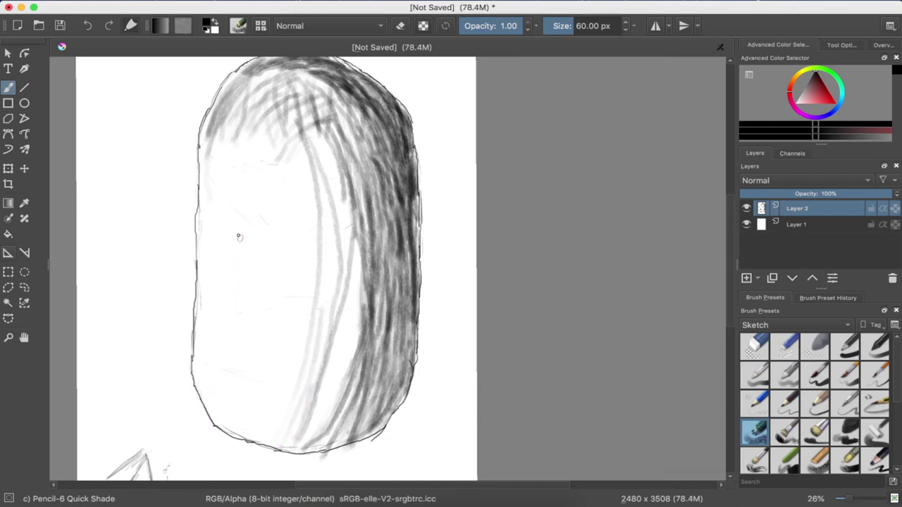
key(ctrl+shift+z)
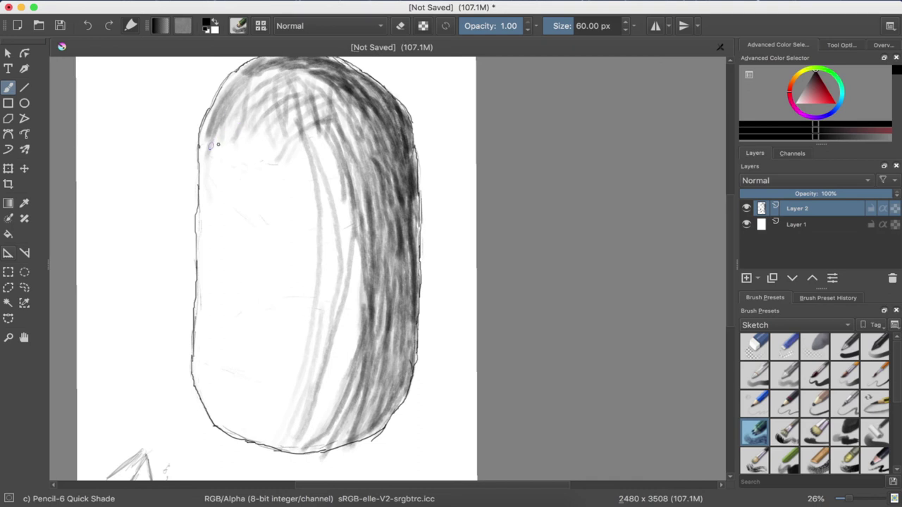
mouse_move(210, 146)
mouse_down()
mouse_move(238, 121)
mouse_move(236, 141)
mouse_move(217, 120)
mouse_move(262, 77)
mouse_move(256, 86)
mouse_move(271, 89)
mouse_move(262, 112)
mouse_move(280, 116)
mouse_move(271, 106)
mouse_move(254, 119)
mouse_move(275, 85)
mouse_move(309, 116)
mouse_move(323, 106)
mouse_move(310, 98)
mouse_move(292, 120)
mouse_move(288, 106)
mouse_move(306, 130)
mouse_move(297, 92)
mouse_move(286, 117)
mouse_move(260, 131)
mouse_move(272, 145)
mouse_move(297, 131)
mouse_move(273, 119)
mouse_move(310, 141)
mouse_move(344, 126)
mouse_move(321, 88)
mouse_move(356, 176)
mouse_move(344, 318)
mouse_move(301, 450)
mouse_move(351, 329)
mouse_move(357, 221)
mouse_up()
mouse_move(362, 299)
mouse_down()
mouse_move(343, 388)
mouse_move(300, 458)
mouse_move(360, 259)
mouse_up()
mouse_move(350, 367)
mouse_down()
mouse_move(315, 451)
mouse_move(364, 367)
mouse_up()
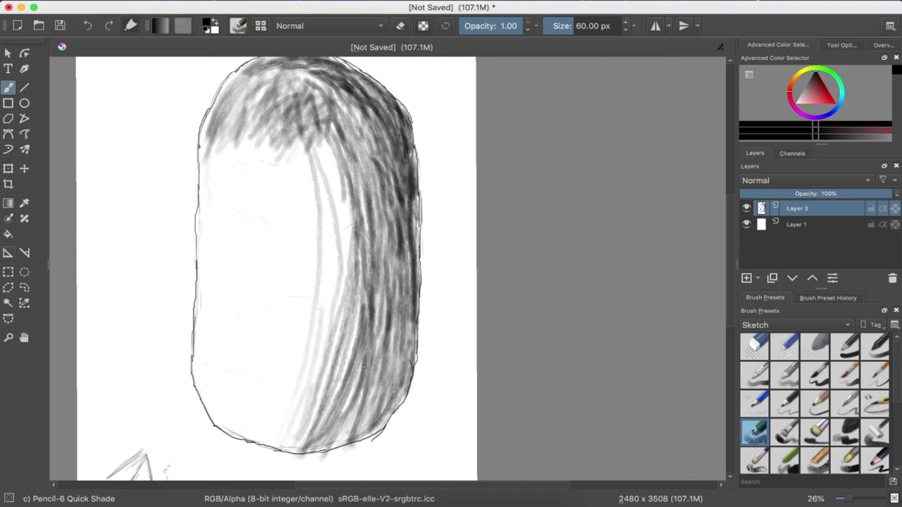
mouse_move(360, 405)
mouse_down()
mouse_move(339, 448)
mouse_move(357, 373)
mouse_up()
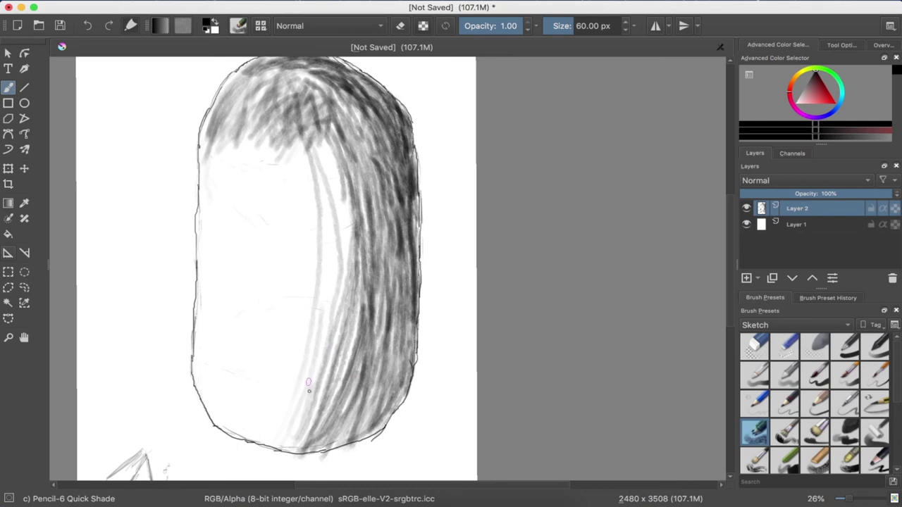
Step: Darken the middle and lower right-side hatching strands
mouse_move(309, 390)
mouse_down()
mouse_move(295, 440)
mouse_move(321, 335)
mouse_move(329, 210)
mouse_move(318, 122)
mouse_move(331, 180)
mouse_move(313, 164)
mouse_move(333, 261)
mouse_move(302, 421)
mouse_up()
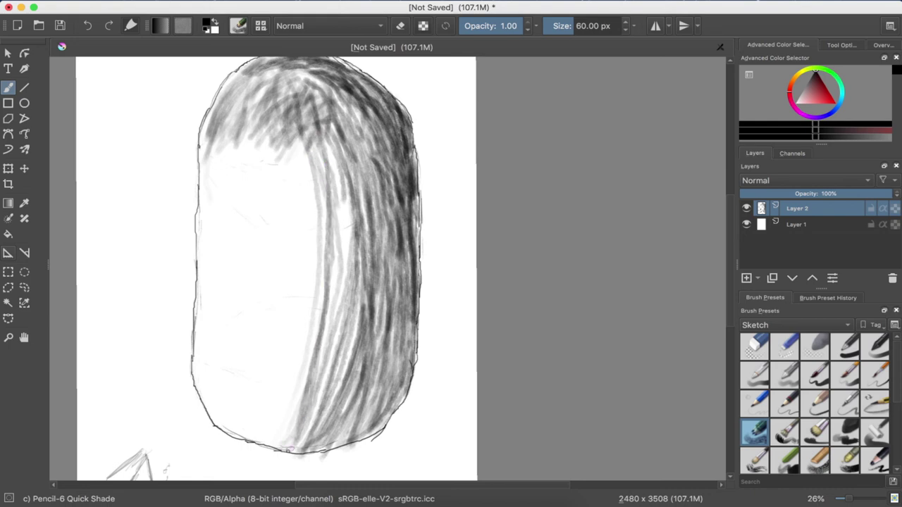
mouse_move(320, 381)
mouse_down()
mouse_move(331, 336)
mouse_move(338, 177)
mouse_move(346, 266)
mouse_up()
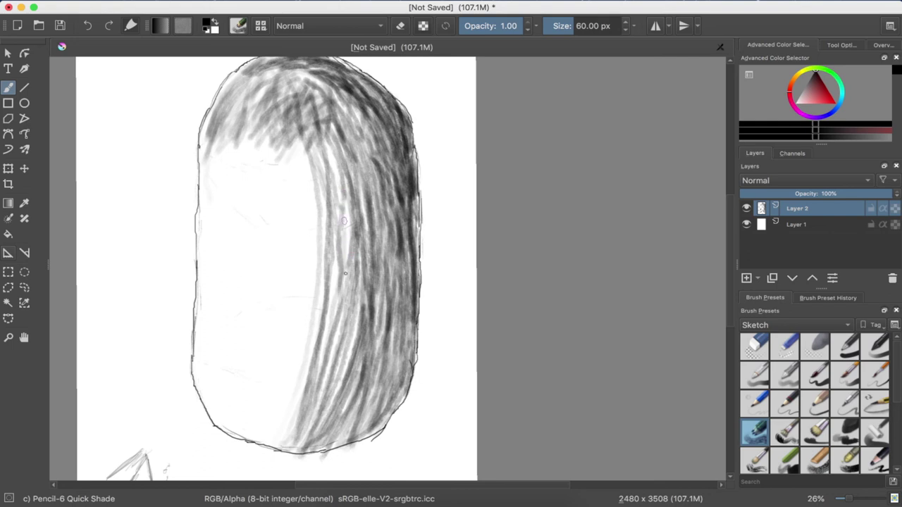
mouse_move(345, 212)
mouse_down()
mouse_move(327, 266)
mouse_move(331, 312)
mouse_up()
mouse_move(335, 257)
mouse_down()
mouse_move(336, 310)
mouse_move(322, 350)
mouse_move(328, 398)
mouse_up()
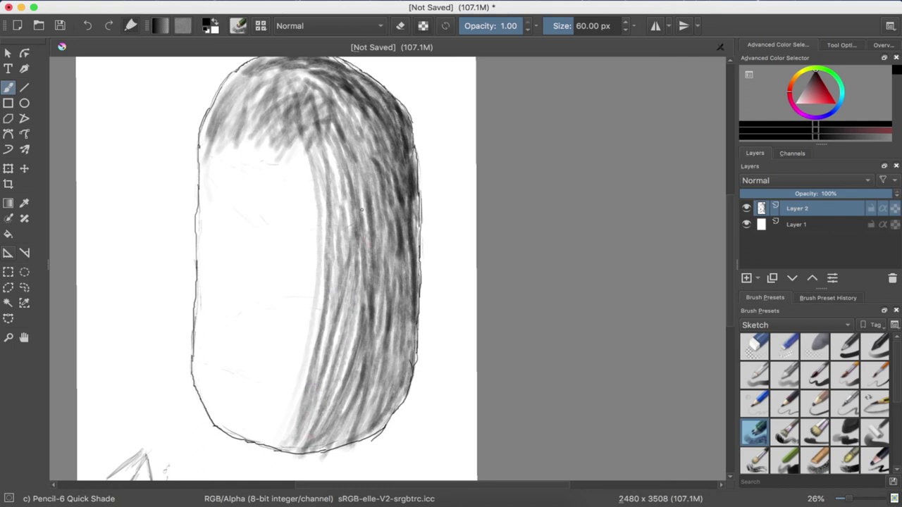
mouse_move(359, 208)
mouse_down()
mouse_move(362, 284)
mouse_move(337, 367)
mouse_up()
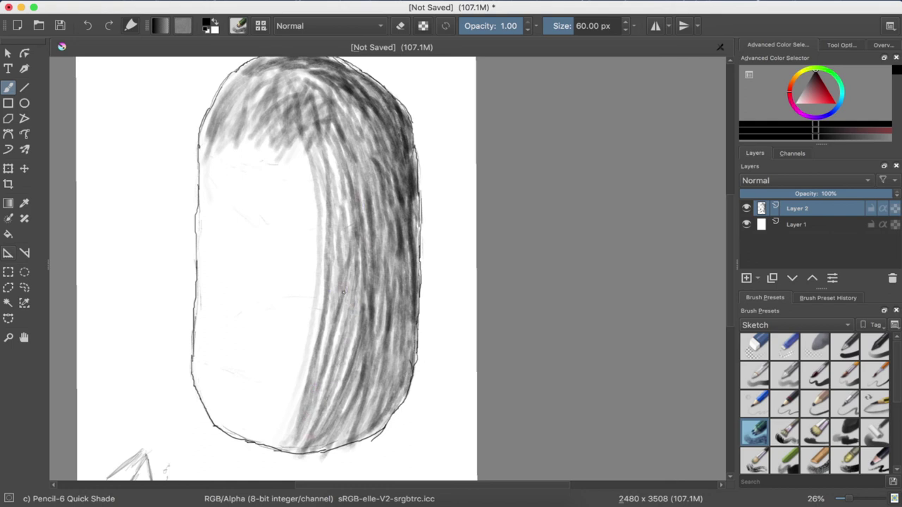
drag(338, 325, 306, 438)
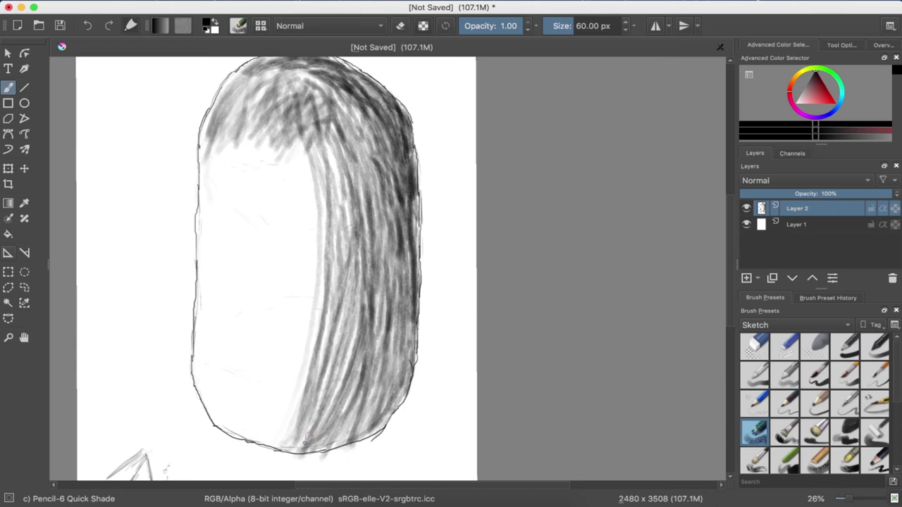
drag(328, 304, 337, 406)
drag(353, 348, 354, 412)
Step: Extend the right hatching to the capsule top and shade the upper-left edge
drag(364, 251, 372, 356)
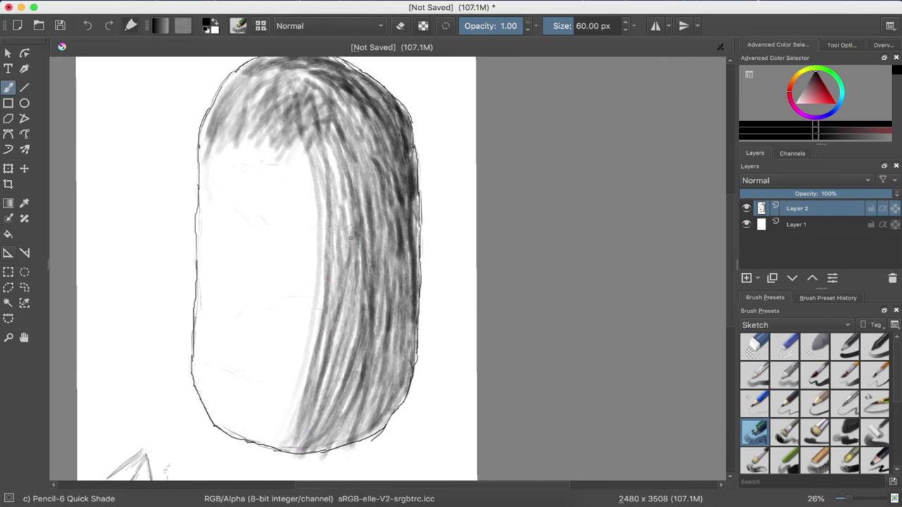
drag(331, 180, 353, 226)
drag(326, 150, 350, 215)
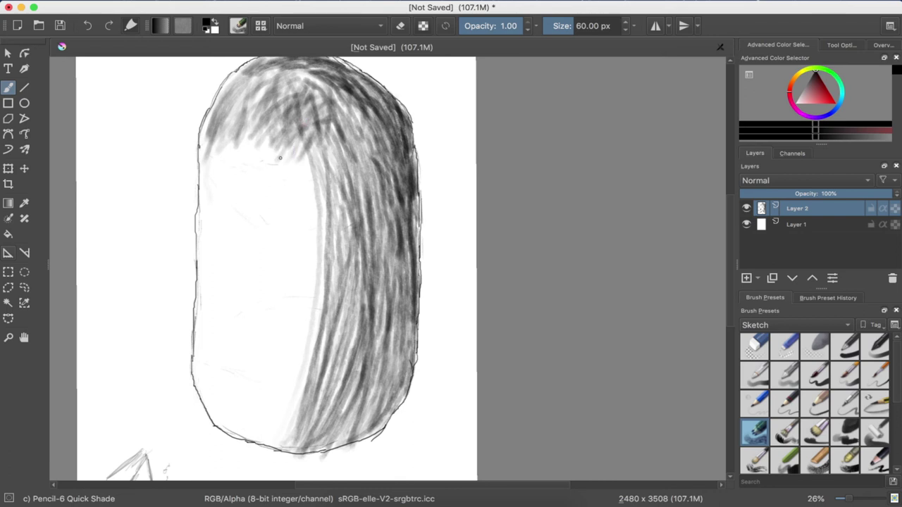
drag(270, 138, 256, 176)
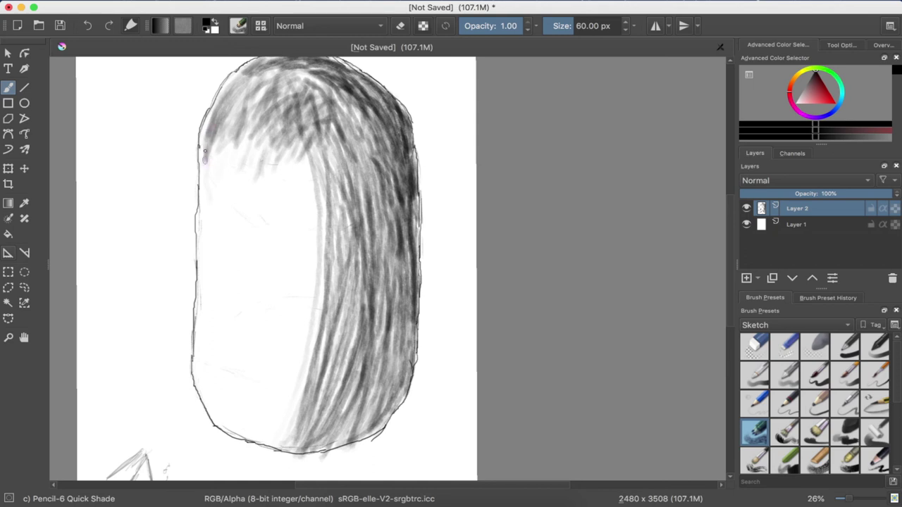
drag(204, 125, 240, 66)
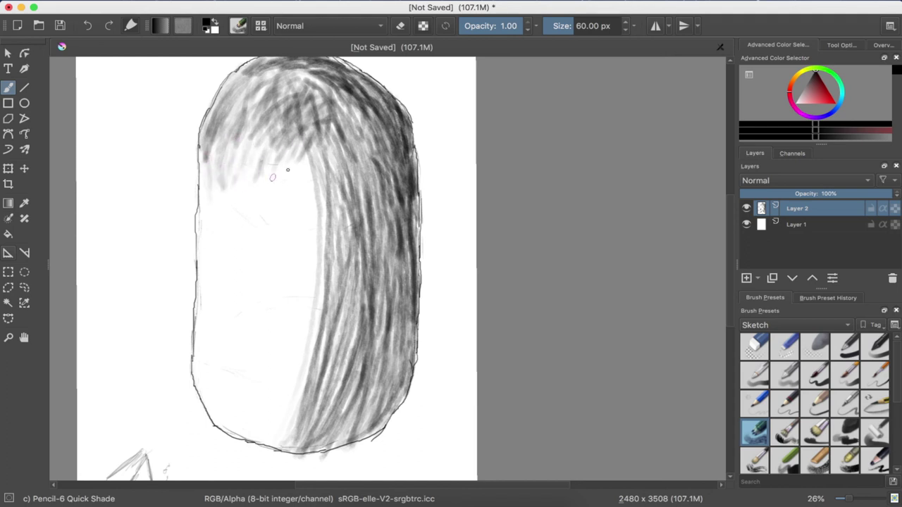
Step: Soften the inner edge of the right-side shading with faint strokes
drag(311, 204, 307, 183)
drag(317, 184, 328, 235)
drag(316, 331, 319, 312)
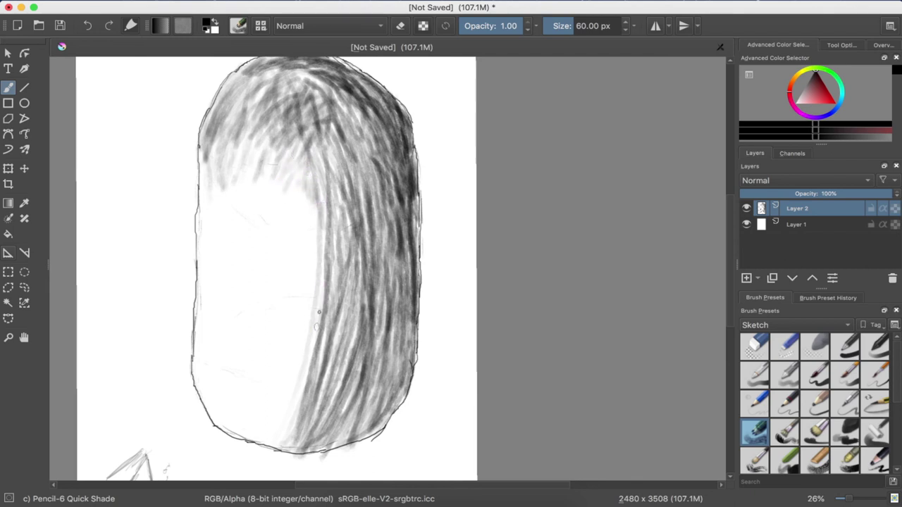
drag(322, 223, 315, 277)
drag(314, 243, 308, 350)
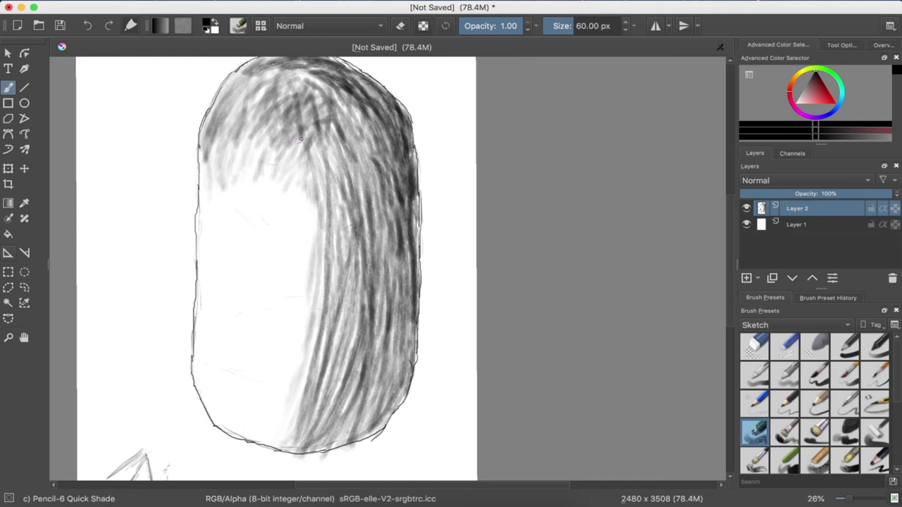
Step: Paint light vertical strands across the capsule's middle, left side and lower-left area
drag(299, 156, 304, 227)
mouse_move(291, 179)
mouse_down()
mouse_move(291, 237)
mouse_move(279, 223)
mouse_move(272, 234)
mouse_up()
mouse_move(259, 180)
mouse_down()
mouse_move(252, 227)
mouse_move(243, 216)
mouse_up()
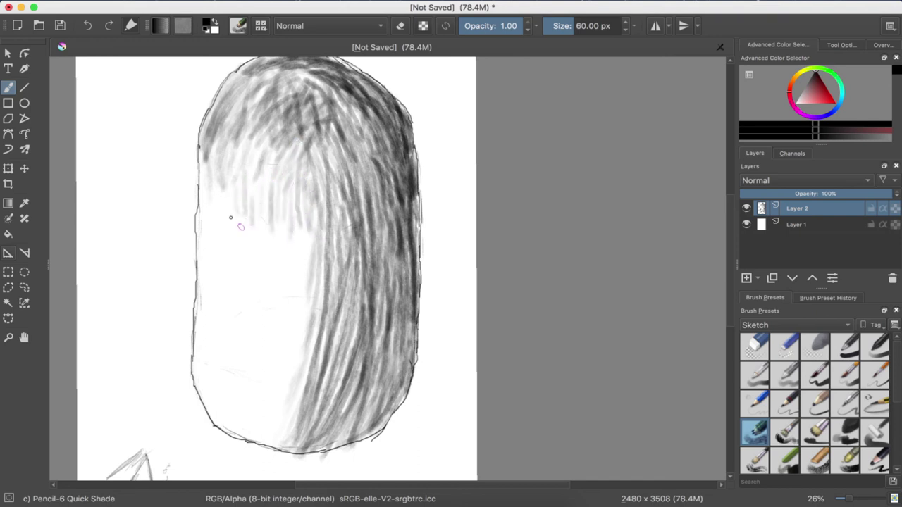
drag(231, 180, 230, 220)
drag(204, 185, 214, 224)
mouse_move(296, 224)
mouse_down()
mouse_move(214, 237)
mouse_move(214, 254)
mouse_move(264, 253)
mouse_move(299, 268)
mouse_move(262, 262)
mouse_up()
mouse_move(209, 253)
mouse_down()
mouse_move(213, 282)
mouse_move(243, 274)
mouse_up()
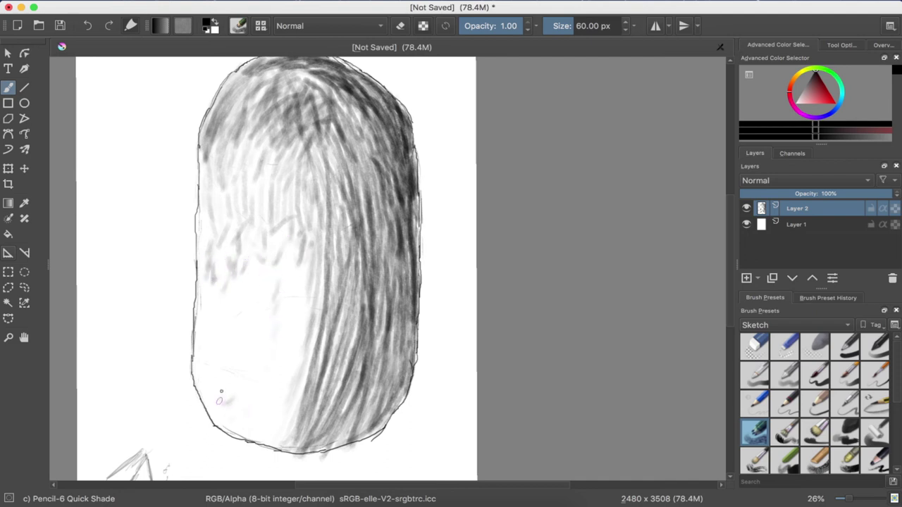
drag(203, 358, 207, 383)
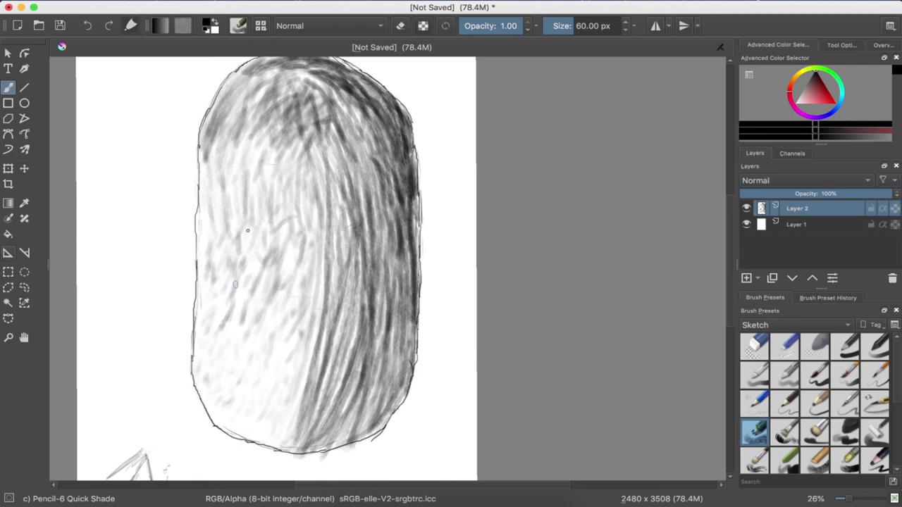
Step: Add crossing strokes over the middle, undo a stray one, and diagonally hatch the left-middle
mouse_move(273, 240)
mouse_down()
mouse_move(283, 301)
mouse_move(300, 310)
mouse_up()
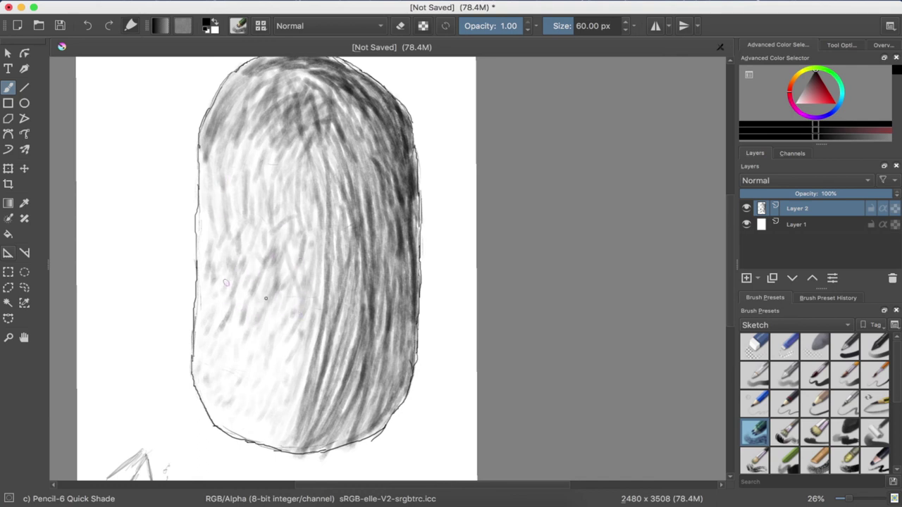
mouse_move(240, 223)
mouse_down()
mouse_move(300, 243)
mouse_move(223, 224)
mouse_move(266, 184)
mouse_up()
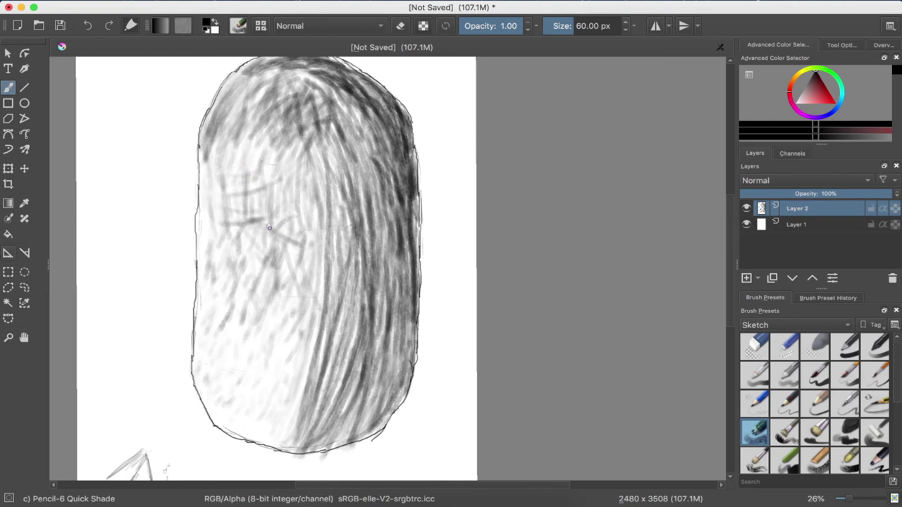
key(ctrl+z)
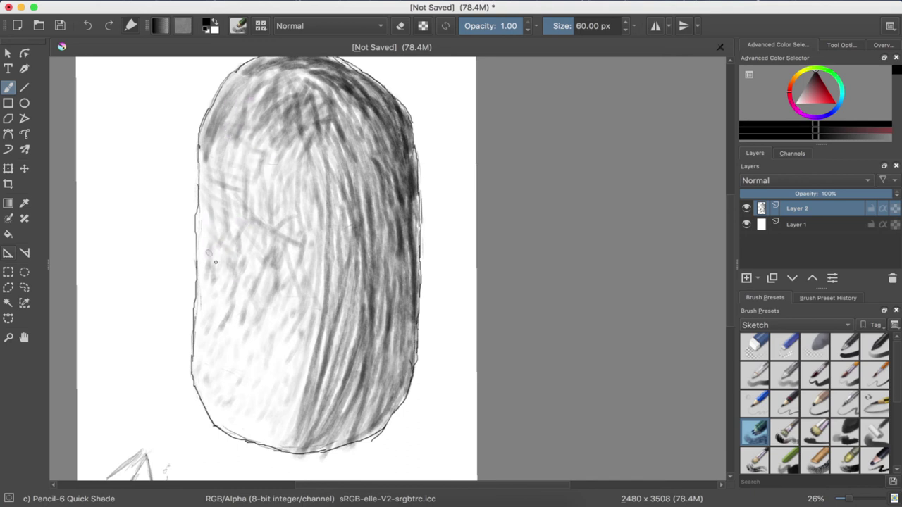
mouse_move(215, 291)
mouse_down()
mouse_move(265, 321)
mouse_move(263, 335)
mouse_up()
mouse_move(208, 323)
mouse_down()
mouse_move(271, 345)
mouse_move(251, 340)
mouse_move(297, 330)
mouse_up()
Step: Lay horizontal cross strokes across the capsule's upper, middle and lower areas
mouse_move(329, 287)
mouse_down()
mouse_move(301, 306)
mouse_move(209, 303)
mouse_move(257, 328)
mouse_move(310, 337)
mouse_move(267, 332)
mouse_move(322, 287)
mouse_up()
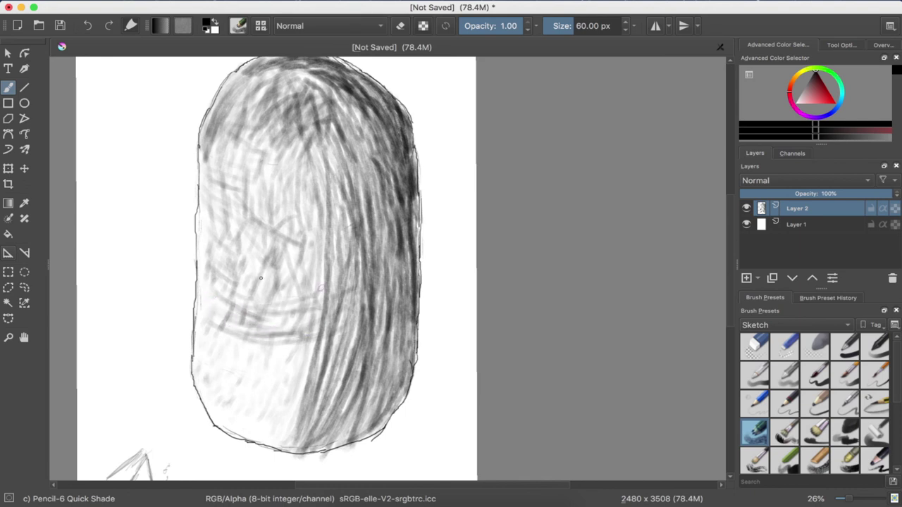
mouse_move(337, 252)
mouse_down()
mouse_move(276, 268)
mouse_move(315, 221)
mouse_up()
drag(251, 203, 317, 198)
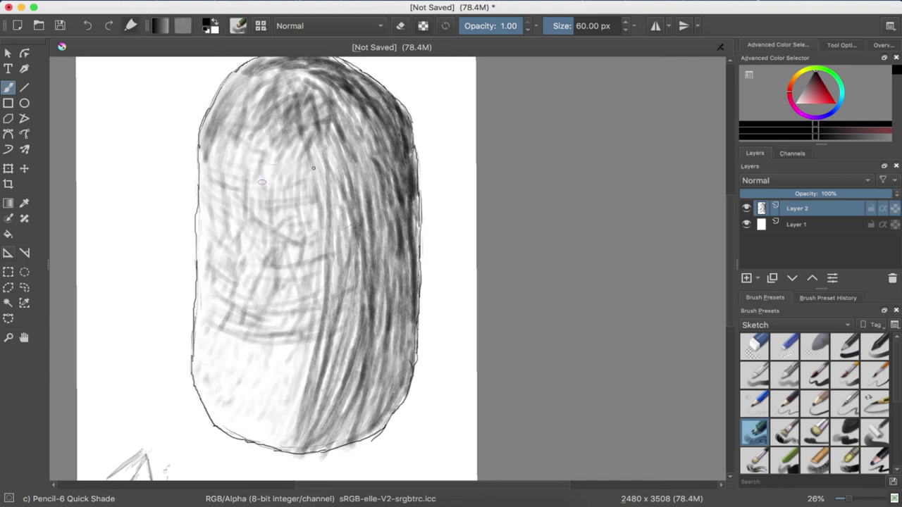
drag(332, 215, 224, 227)
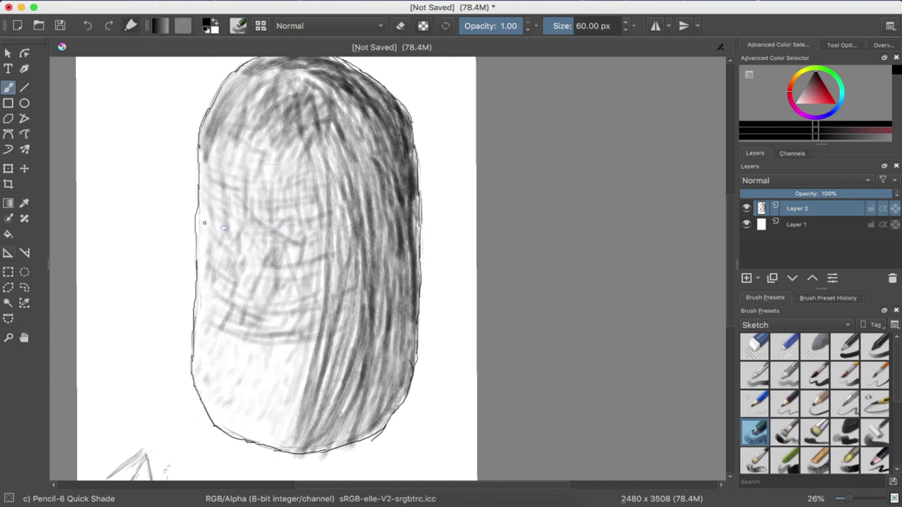
drag(243, 256, 313, 256)
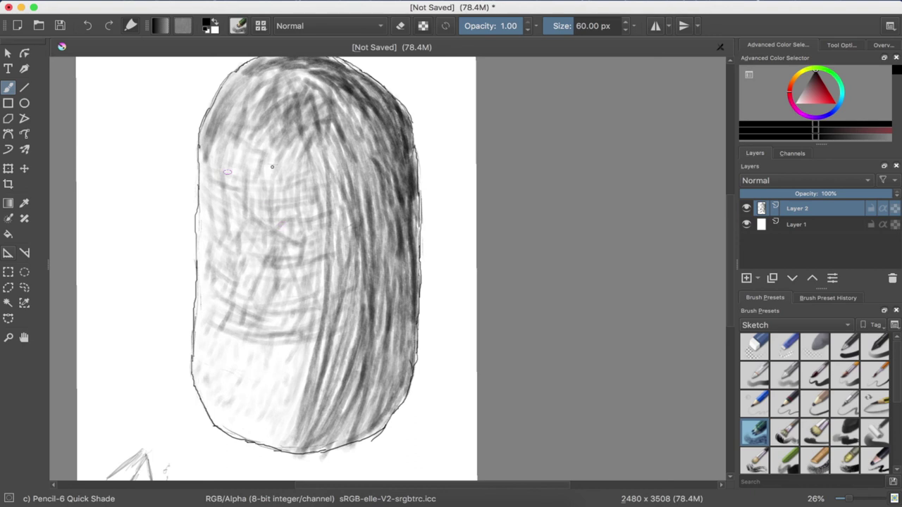
mouse_move(304, 339)
mouse_down()
mouse_move(256, 351)
mouse_move(307, 331)
mouse_move(239, 334)
mouse_move(305, 345)
mouse_move(206, 338)
mouse_move(278, 360)
mouse_move(309, 339)
mouse_move(209, 348)
mouse_up()
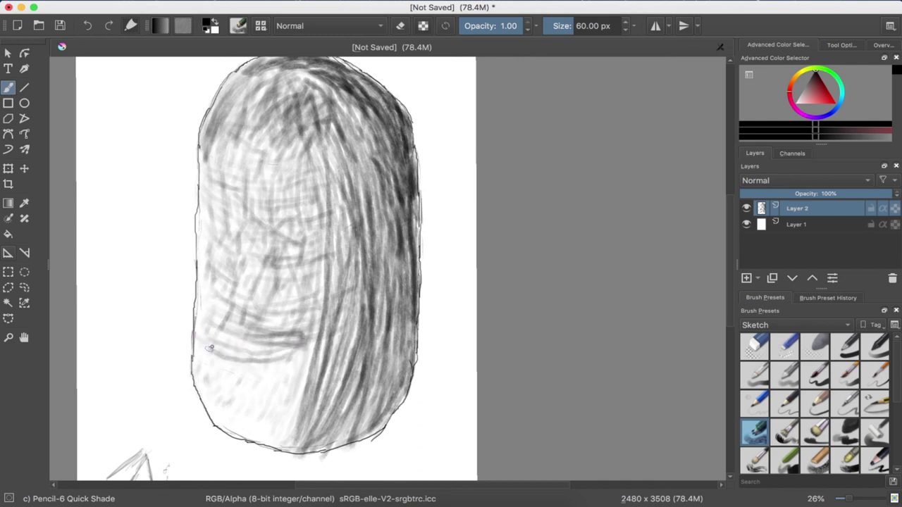
drag(283, 357, 215, 338)
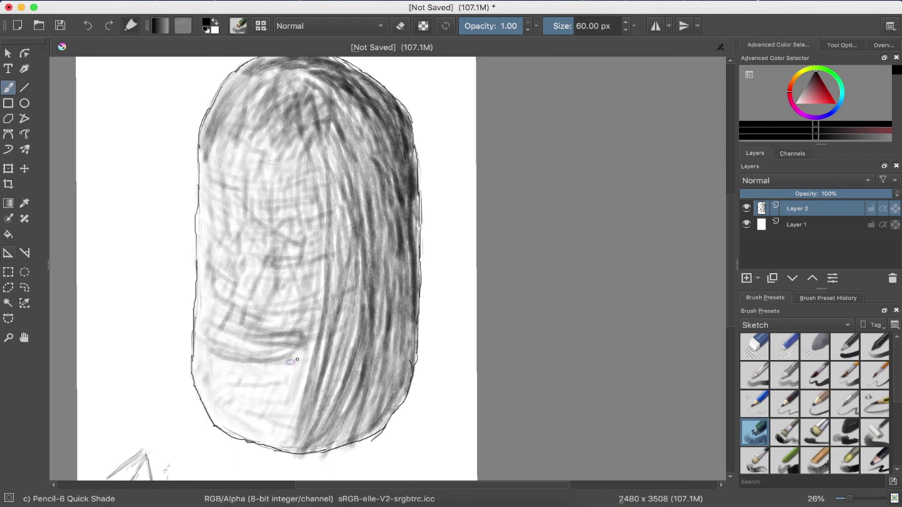
Step: Shade the capsule's lower-left area with horizontal strokes down to the bottom
drag(213, 373, 303, 389)
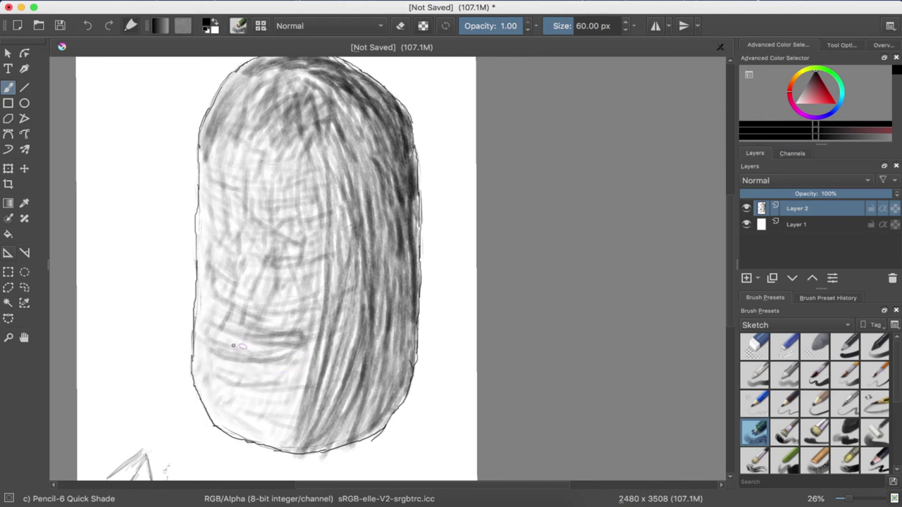
drag(233, 346, 294, 338)
drag(303, 391, 235, 383)
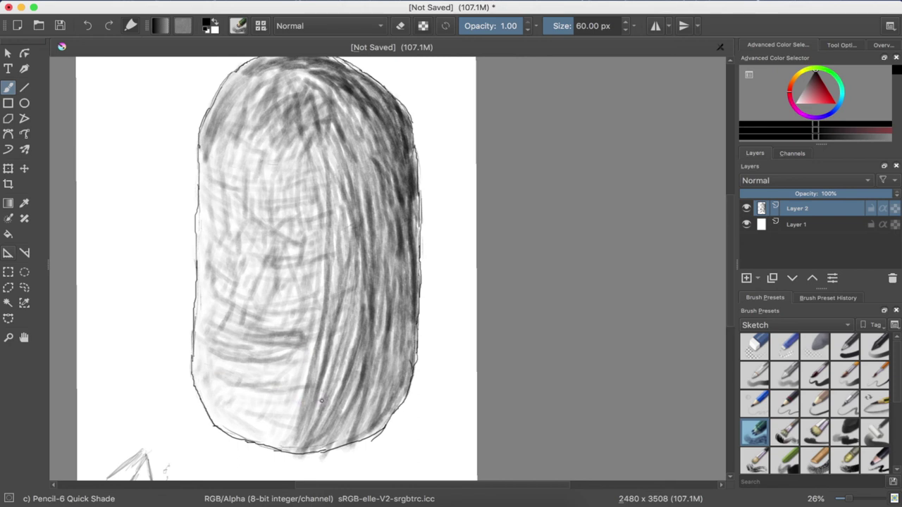
drag(321, 400, 228, 386)
drag(298, 409, 212, 401)
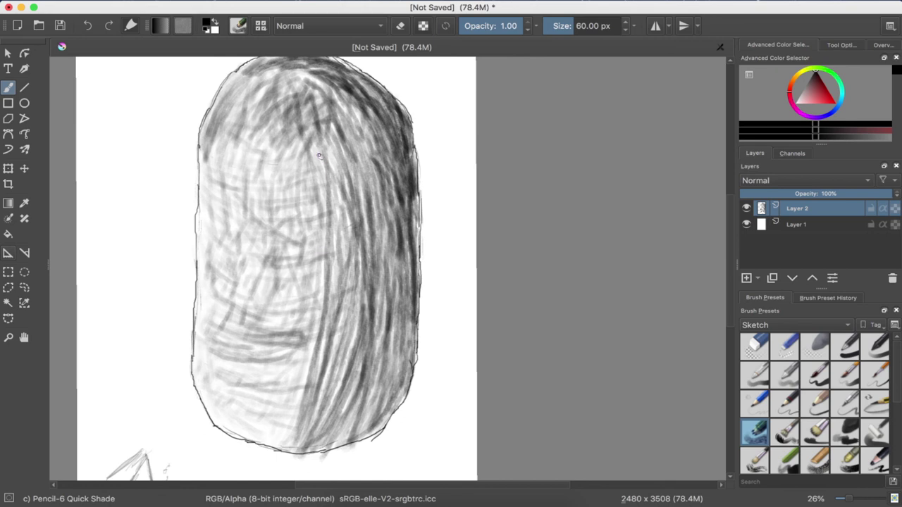
Step: Hatch a long stroke down the capsule and shade its top, undoing a stray loop
drag(314, 150, 278, 454)
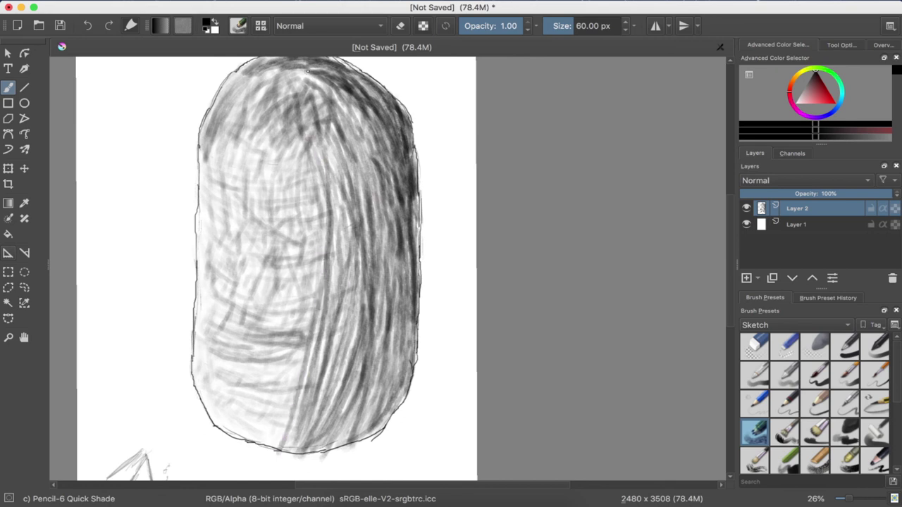
mouse_move(307, 71)
mouse_down()
mouse_move(411, 135)
mouse_move(412, 229)
mouse_up()
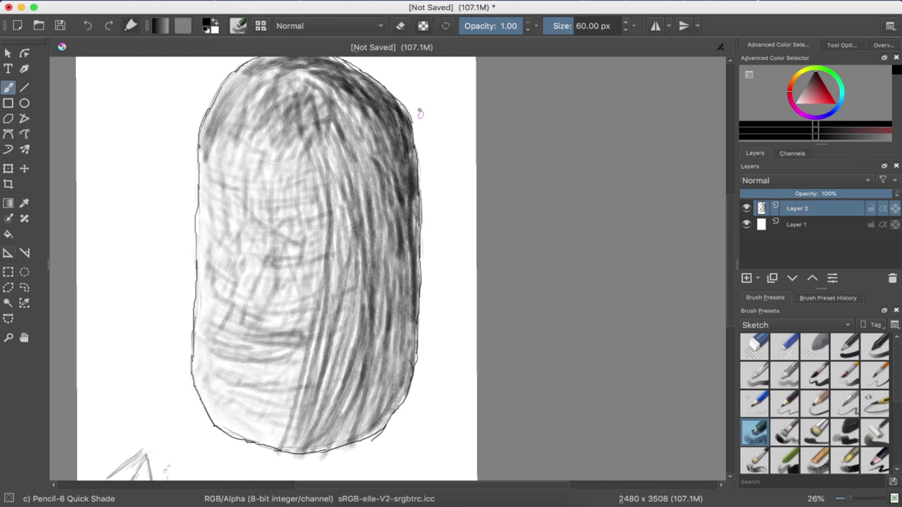
mouse_move(420, 113)
mouse_down()
mouse_move(372, 107)
mouse_move(384, 197)
mouse_move(458, 152)
mouse_move(407, 115)
mouse_up()
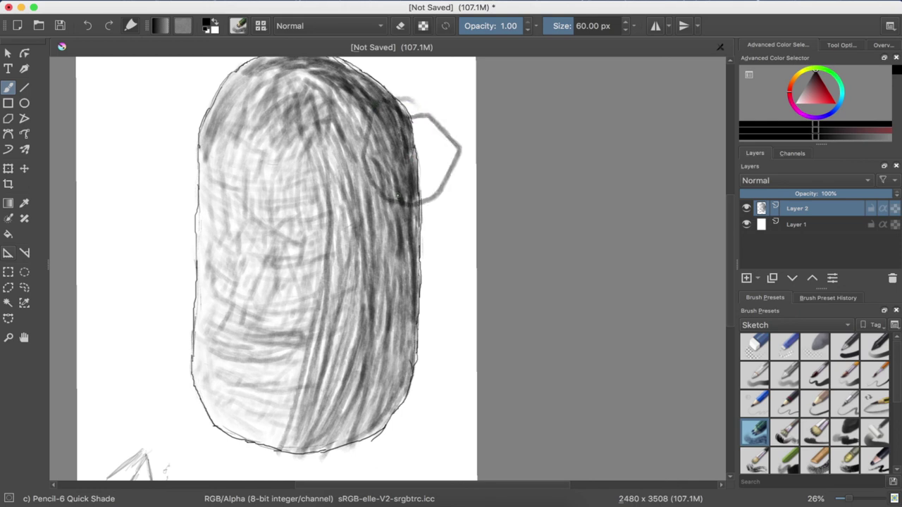
key(ctrl+z)
Step: Hatch the lower body and upper-left of the capsule, discarding an unwanted oval stroke
mouse_move(310, 292)
mouse_down()
mouse_move(233, 324)
mouse_move(307, 282)
mouse_up()
drag(269, 256, 306, 278)
key(ctrl+z)
key(ctrl+z)
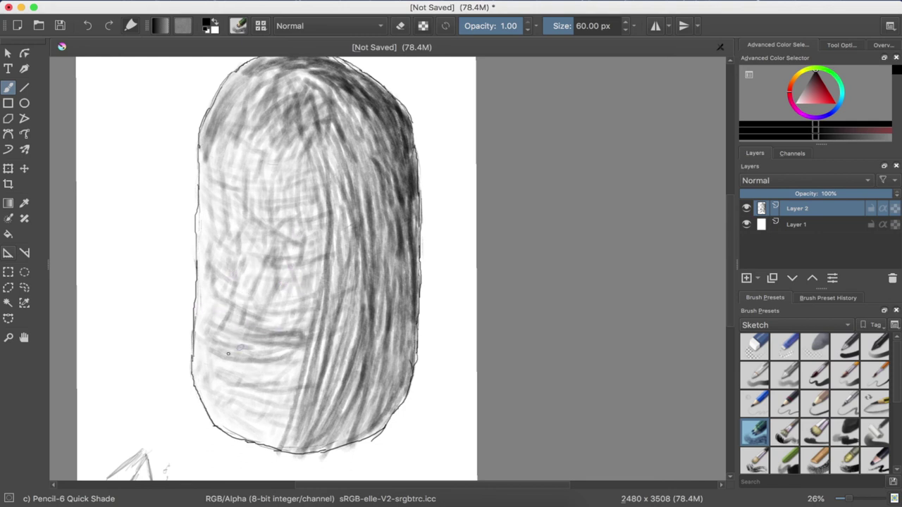
drag(295, 323, 247, 317)
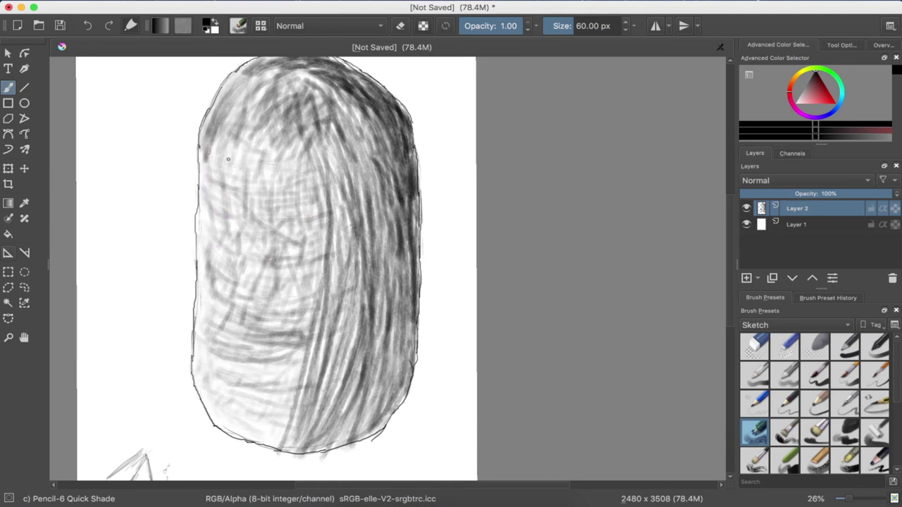
drag(227, 159, 222, 149)
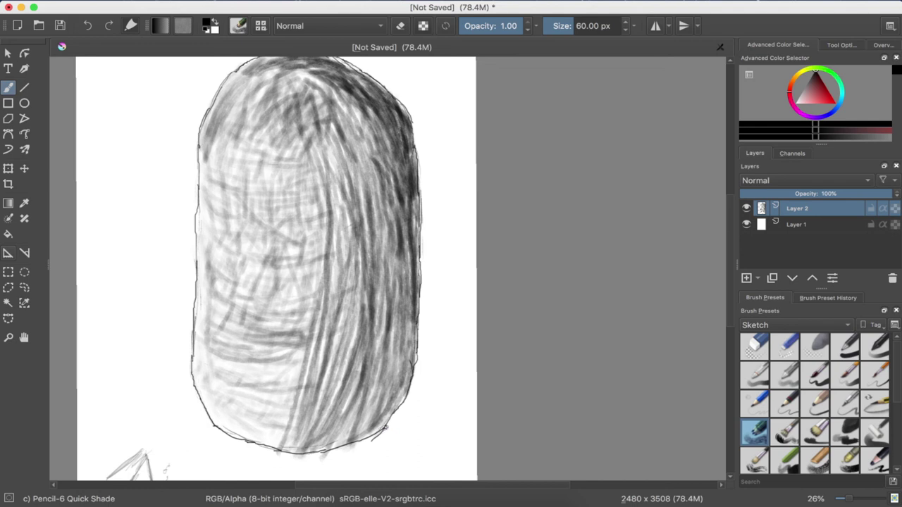
Step: Paint grey and dark Pencil-6 shadow strokes along the capsule's bottom-right edge and bottom
mouse_move(385, 445)
mouse_down()
mouse_move(401, 441)
mouse_move(428, 400)
mouse_move(360, 451)
mouse_move(401, 411)
mouse_move(389, 430)
mouse_move(393, 441)
mouse_move(416, 411)
mouse_move(403, 410)
mouse_move(417, 406)
mouse_up()
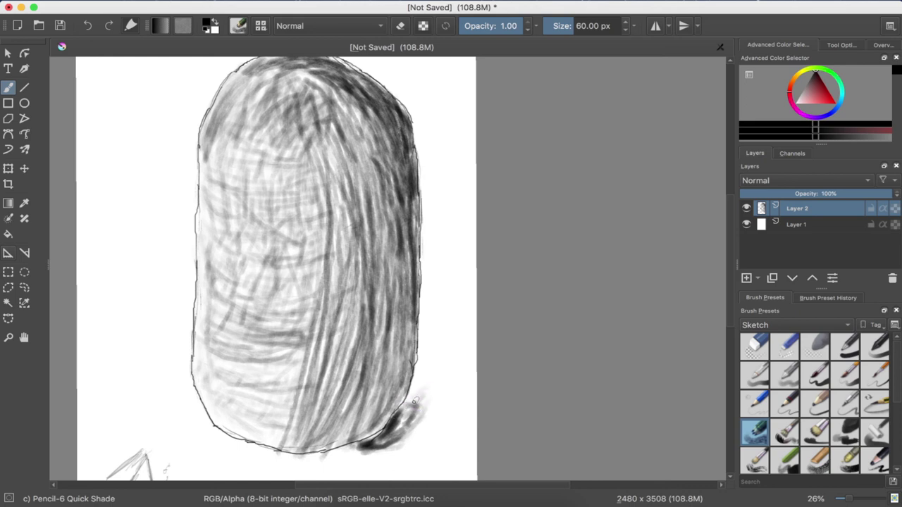
mouse_move(413, 401)
mouse_down()
mouse_move(417, 376)
mouse_move(427, 414)
mouse_move(416, 374)
mouse_move(431, 400)
mouse_move(426, 389)
mouse_move(408, 413)
mouse_up()
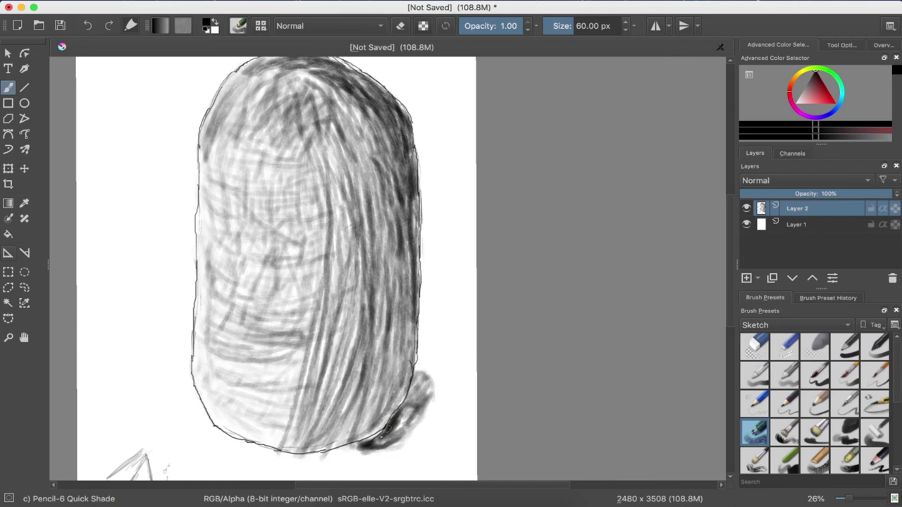
mouse_move(366, 446)
mouse_down()
mouse_move(345, 451)
mouse_move(373, 452)
mouse_move(332, 453)
mouse_move(366, 446)
mouse_move(394, 427)
mouse_move(414, 393)
mouse_move(403, 420)
mouse_move(417, 379)
mouse_move(424, 399)
mouse_move(400, 428)
mouse_move(366, 451)
mouse_move(422, 389)
mouse_move(428, 396)
mouse_move(429, 376)
mouse_move(375, 449)
mouse_up()
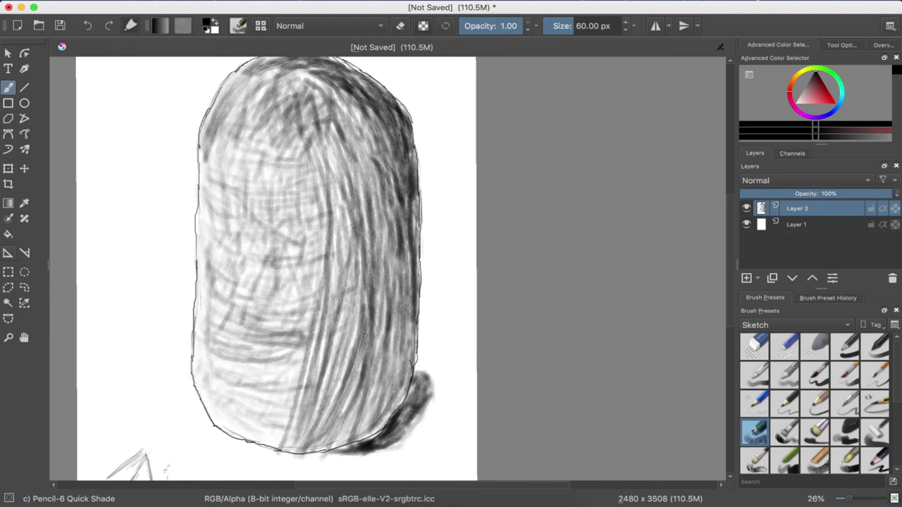
scroll(364, 336, down, 3)
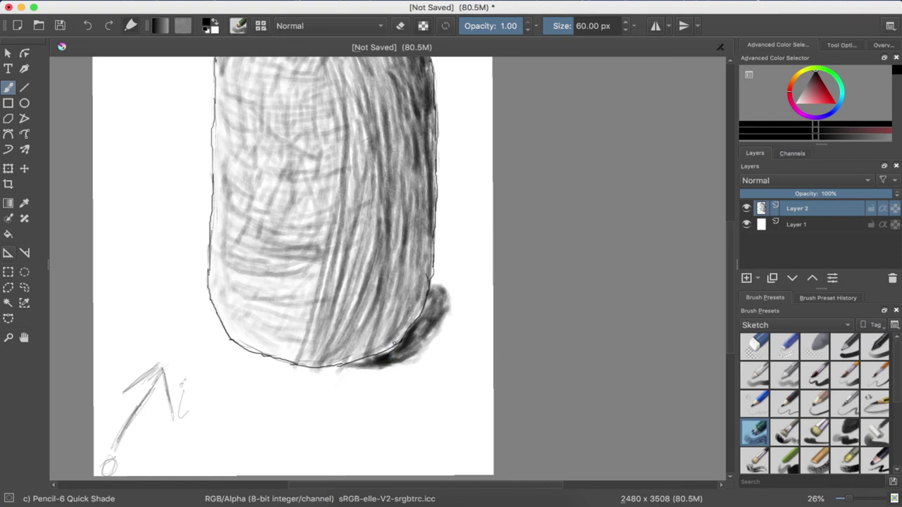
Step: Undo four shadow strokes to remove the cast shadow, then begin saving the drawing
key(ctrl+z)
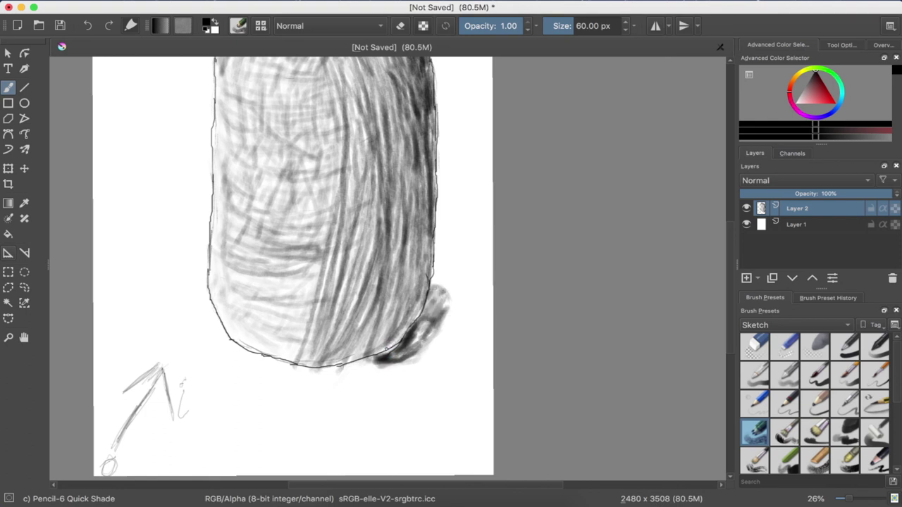
key(ctrl+z)
key(ctrl+z)
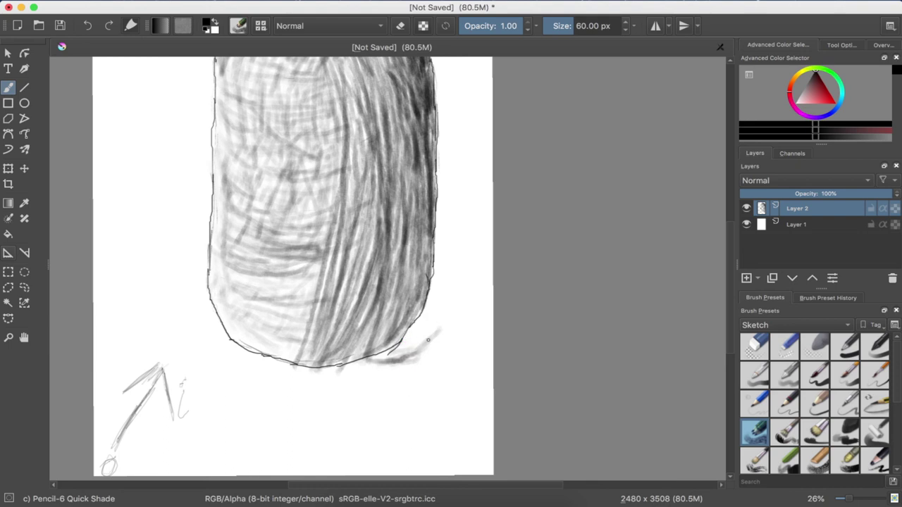
key(ctrl+z)
key(ctrl+z)
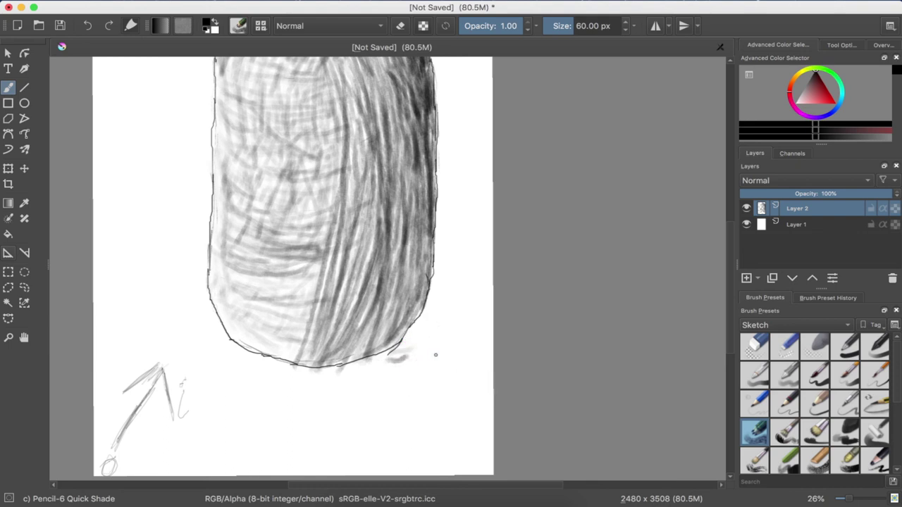
key(ctrl+z)
key(ctrl+s)
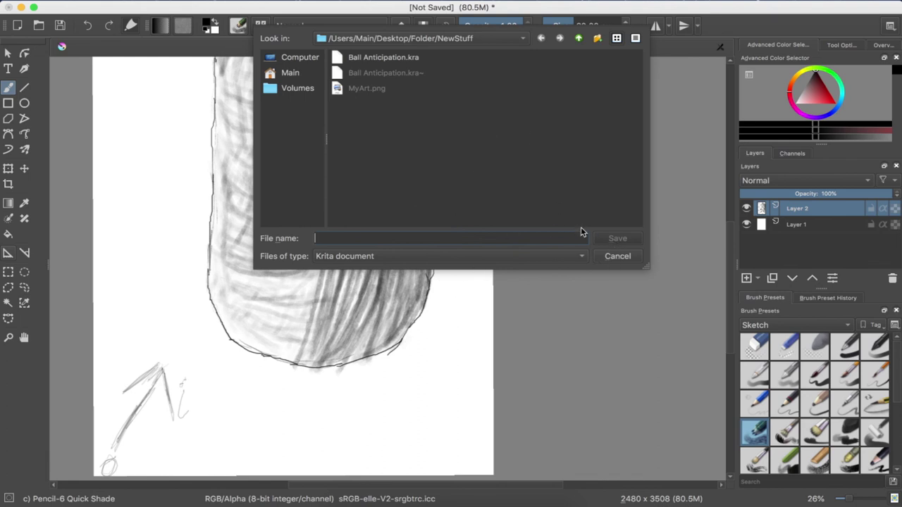
Step: Cancel the Save dialog, leaving the drawing unsaved
click(617, 255)
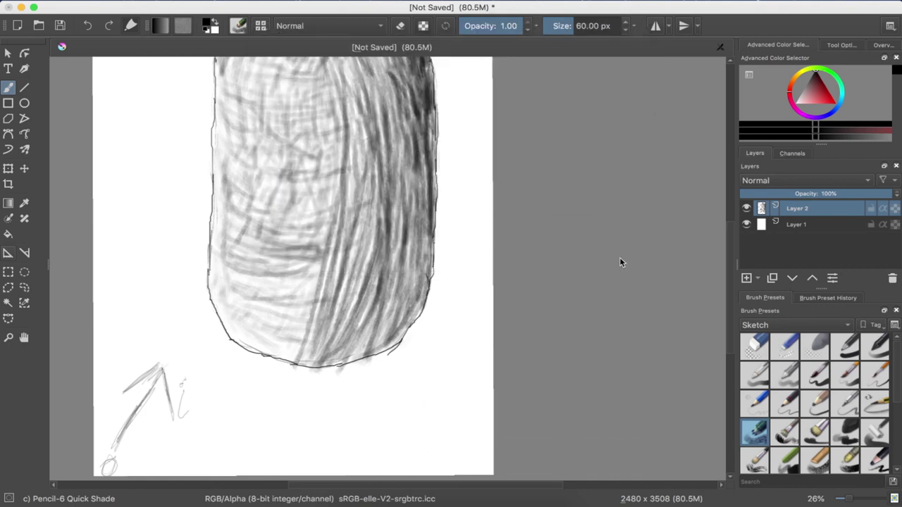
Step: Soften the capsule's top outline and darken its top-right edge with pencil strokes
drag(424, 317, 433, 433)
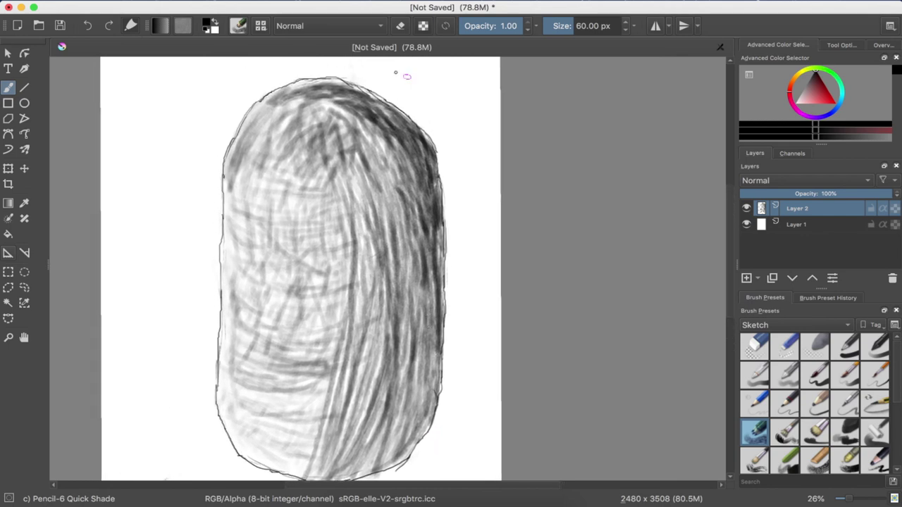
mouse_move(319, 73)
mouse_down()
mouse_move(337, 84)
mouse_move(314, 85)
mouse_move(331, 78)
mouse_move(438, 156)
mouse_up()
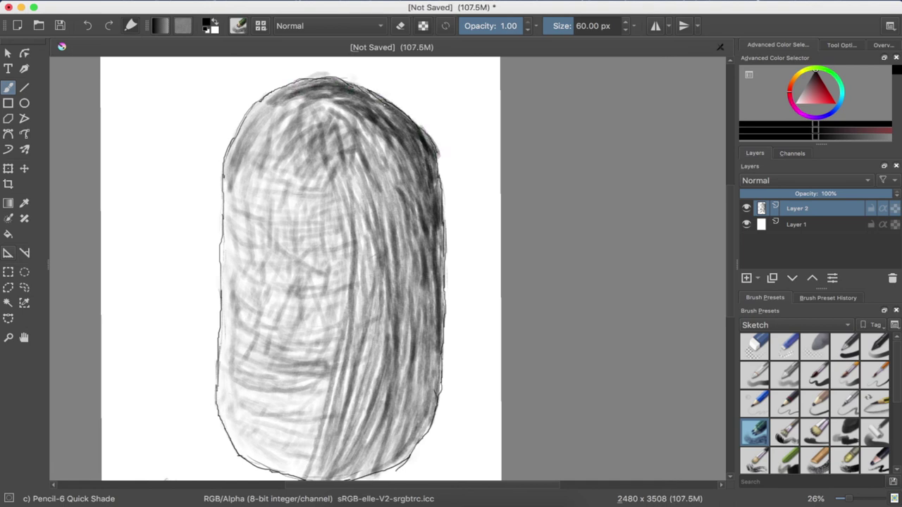
drag(369, 90, 428, 197)
Step: Darken the capsule's right edge down to its lower part and deepen the upper-right shading
drag(432, 163, 438, 274)
mouse_move(434, 200)
mouse_down()
mouse_move(437, 301)
mouse_move(443, 290)
mouse_move(437, 333)
mouse_up()
drag(404, 150, 429, 220)
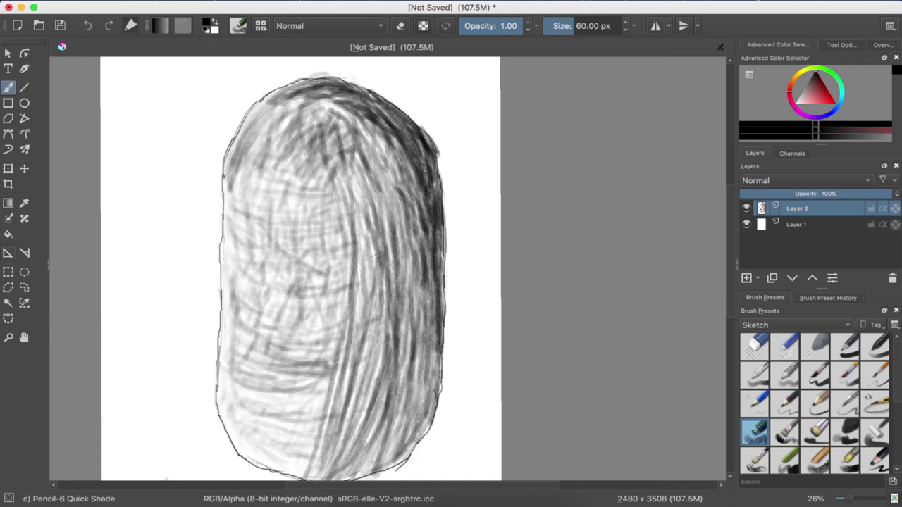
mouse_move(423, 161)
mouse_down()
mouse_move(438, 215)
mouse_move(411, 141)
mouse_move(359, 104)
mouse_up()
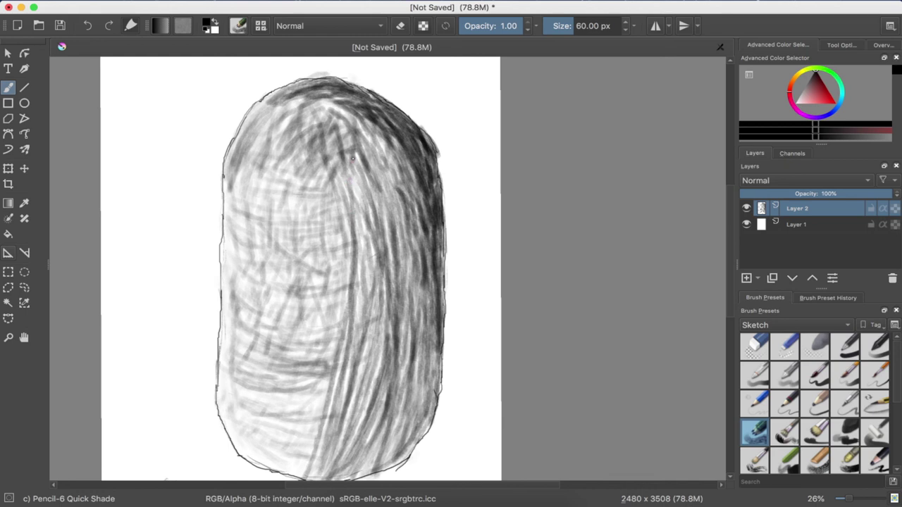
scroll(353, 159, down, 5)
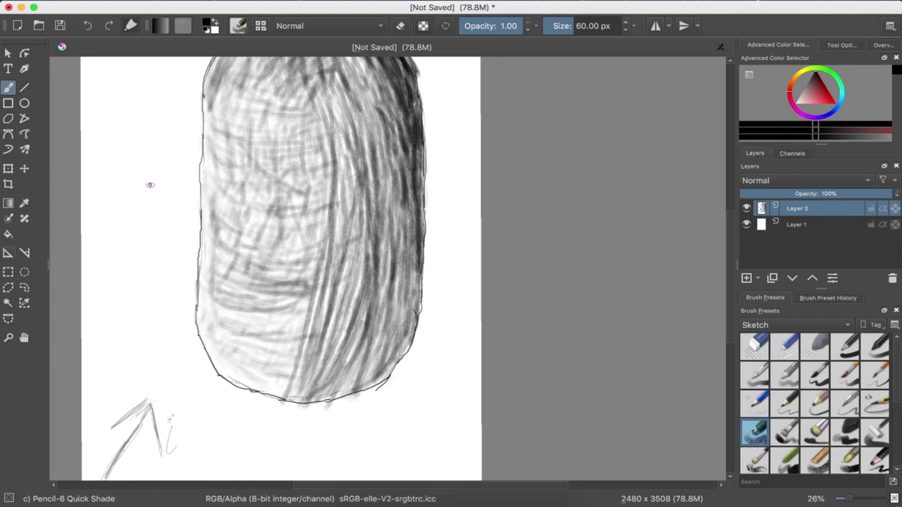
mouse_move(233, 226)
mouse_down()
mouse_move(262, 319)
mouse_move(272, 246)
mouse_up()
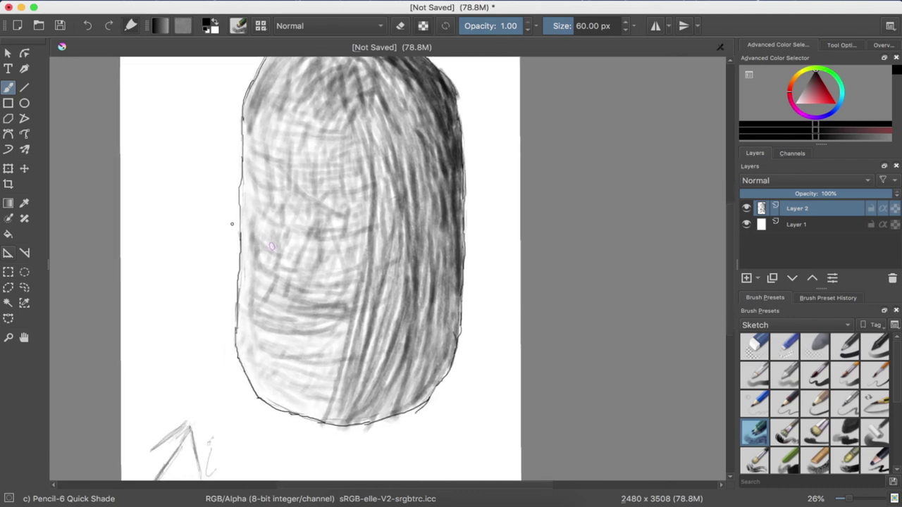
drag(271, 246, 254, 238)
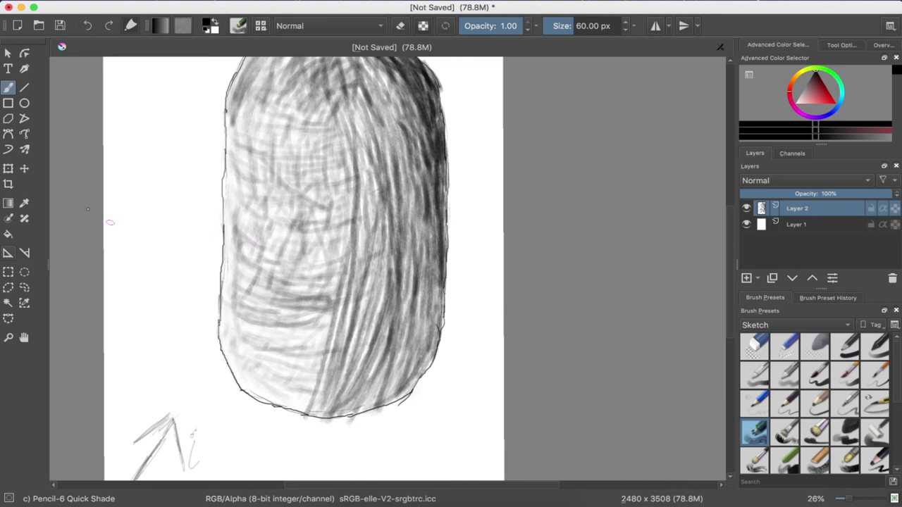
scroll(171, 226, down, 1)
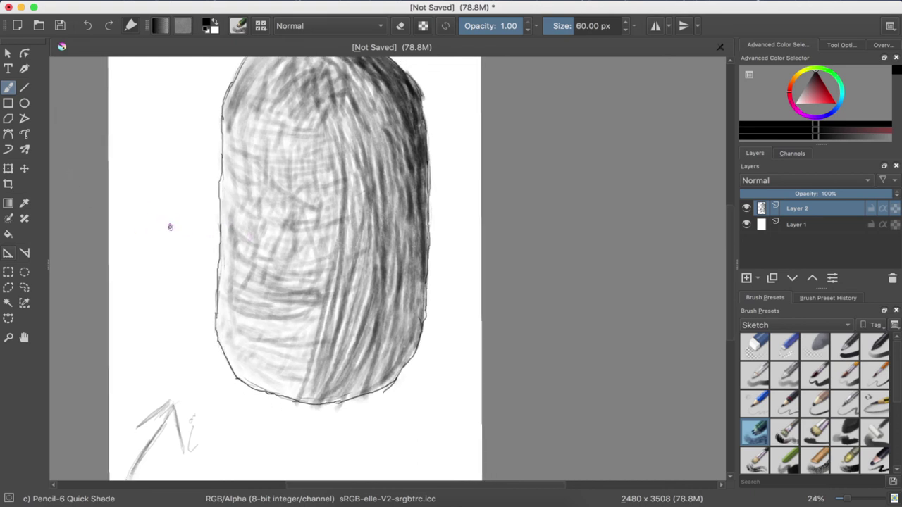
scroll(363, 289, down, 2)
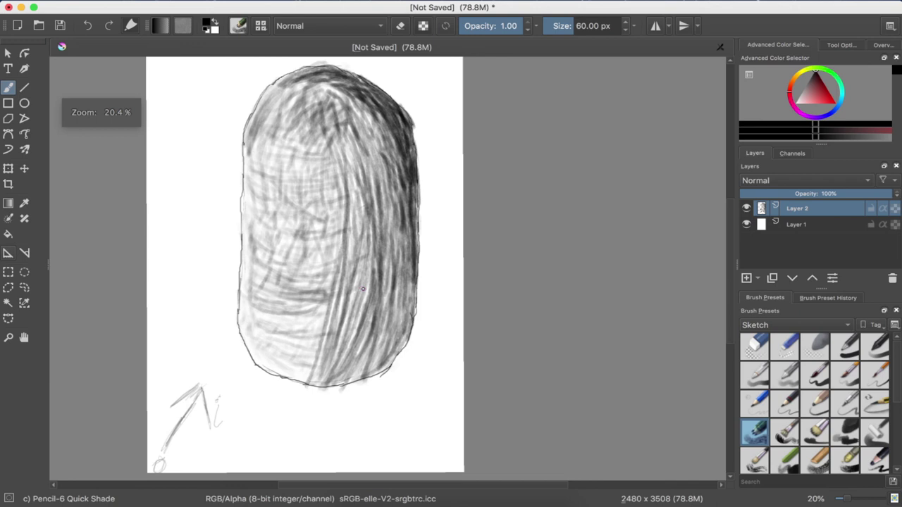